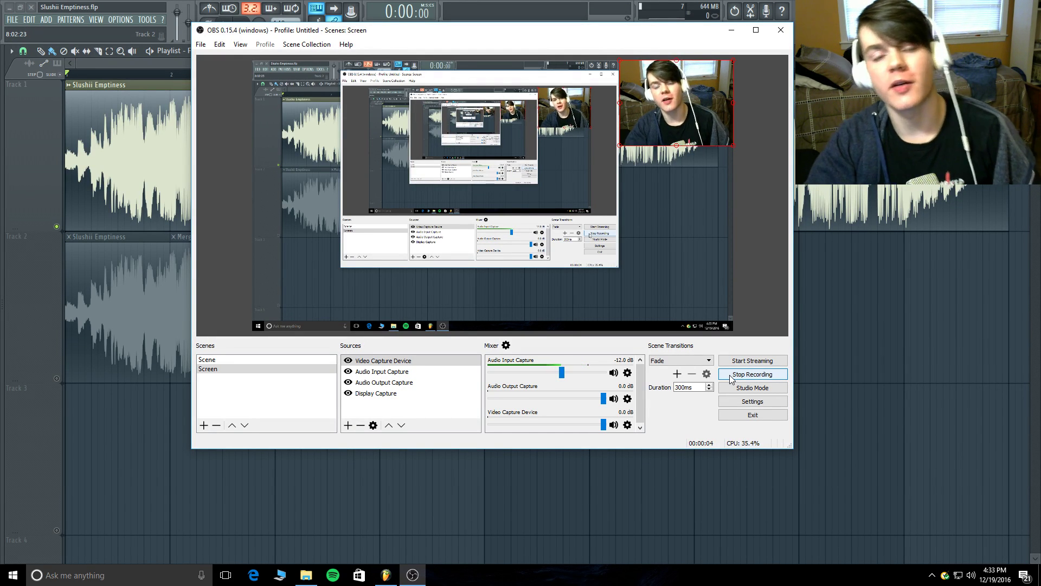
- Leave OBS for the FL Studio project and play the Slushii Emptiness clip on Track 1 from the beginning
click(731, 31)
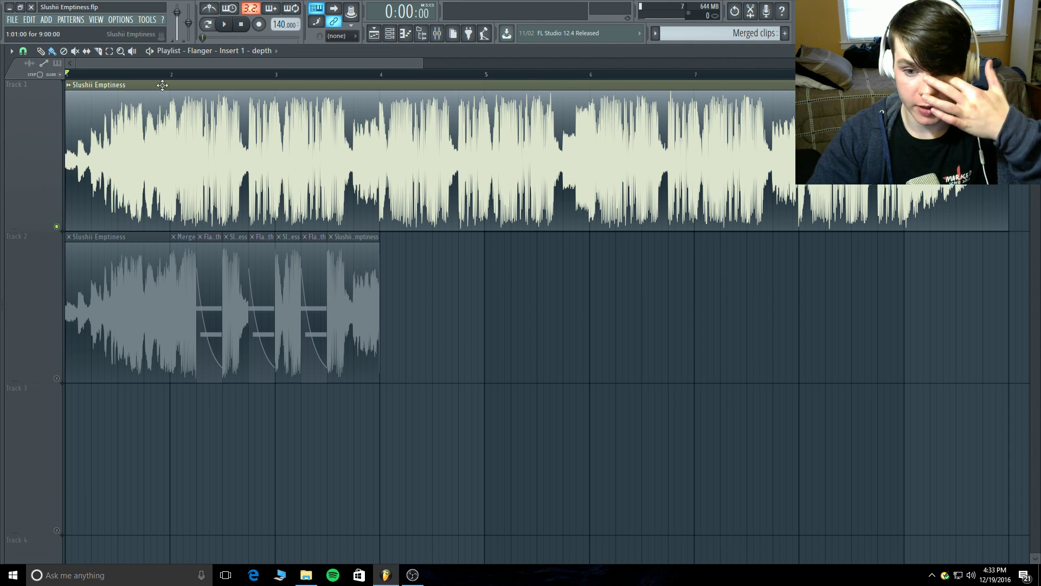
click(227, 24)
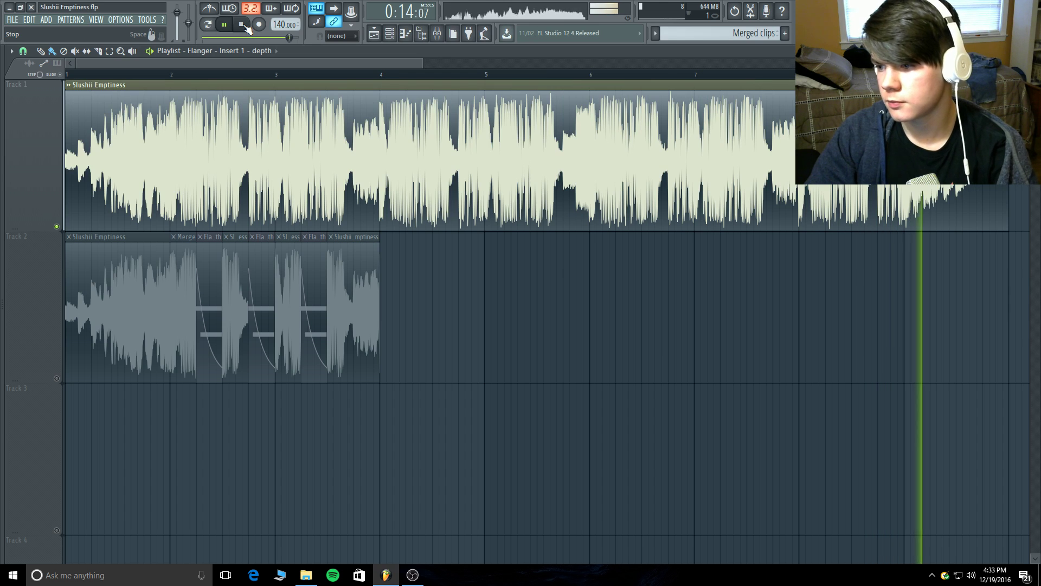
click(241, 24)
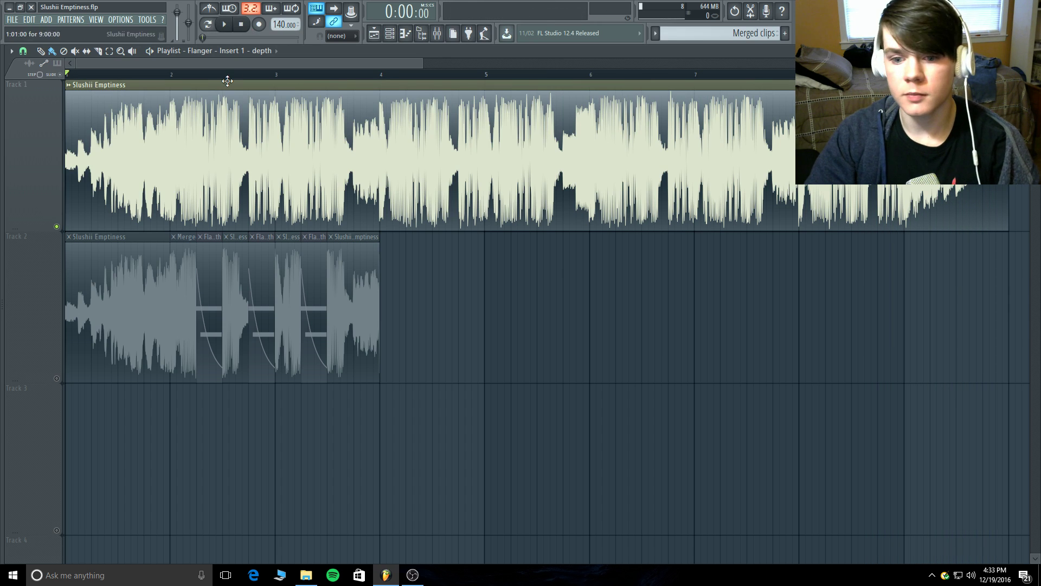
- Move the playlist's playback position to 2:05 and listen to Track 1 from there
click(202, 76)
click(196, 77)
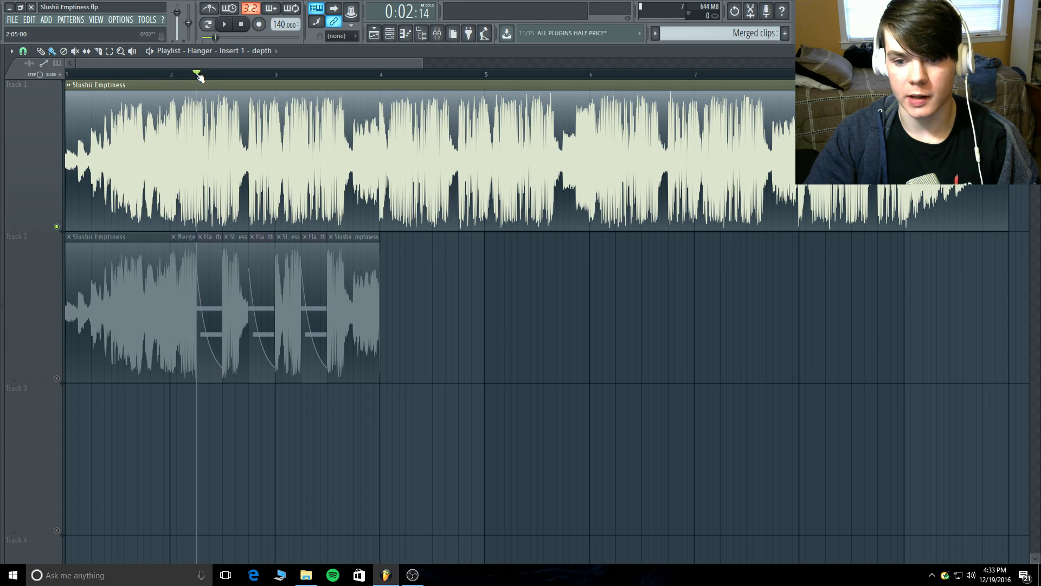
click(229, 30)
key(space)
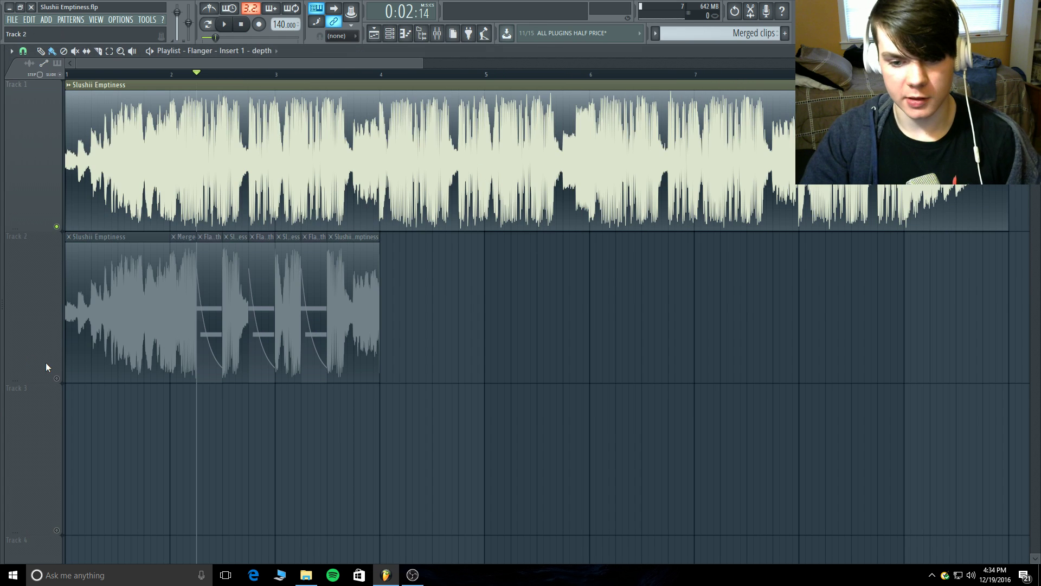
- Solo Track 2 in the playlist and play its arrangement from the beginning
right_click(56, 378)
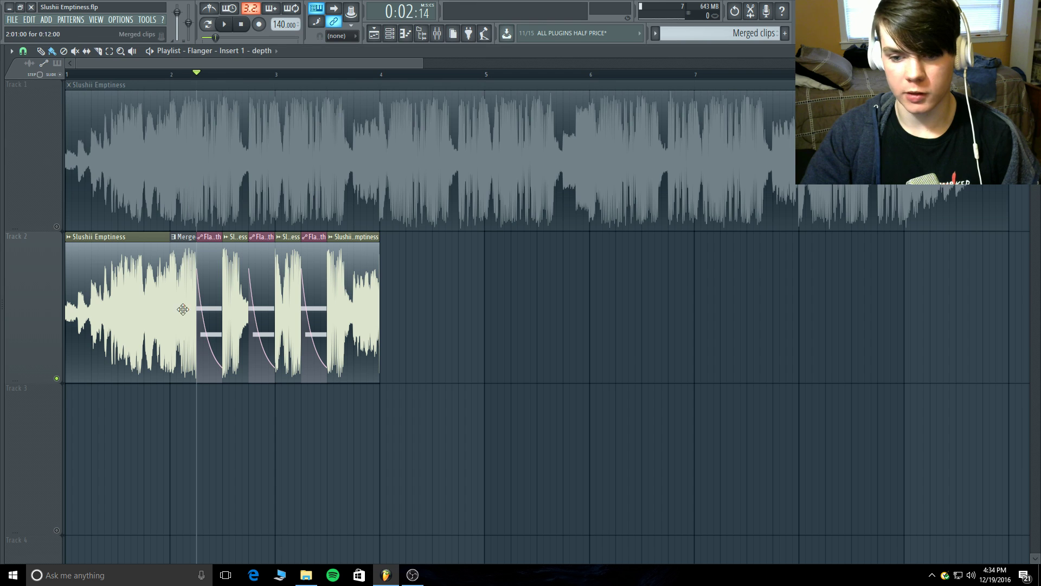
click(192, 76)
key(space)
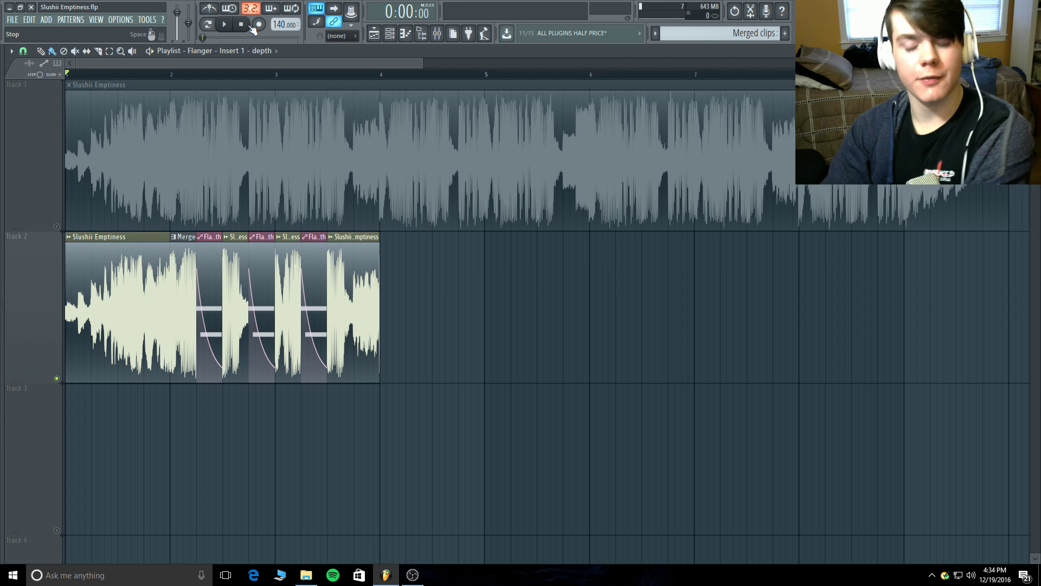
click(227, 26)
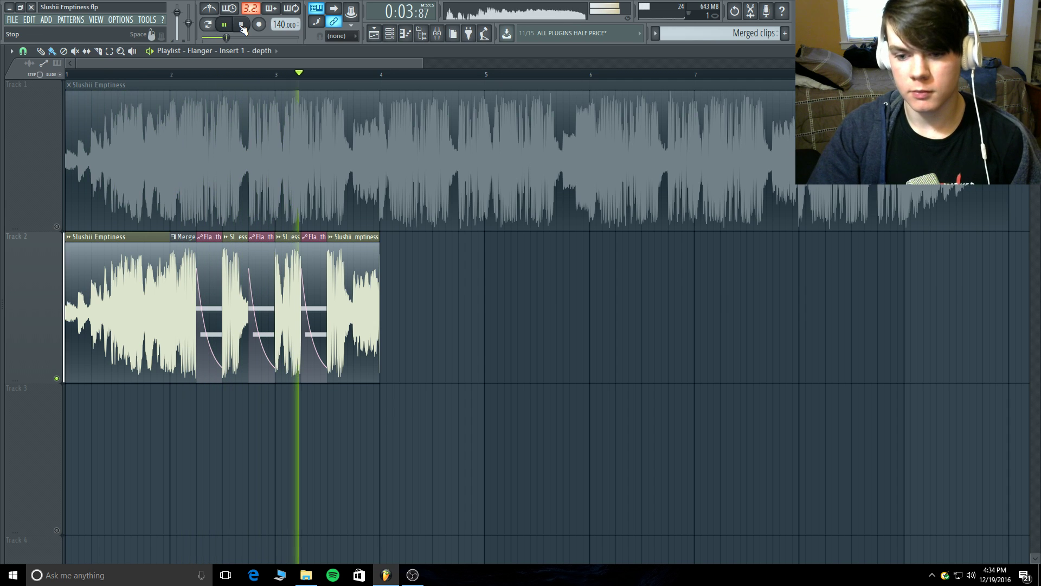
click(242, 26)
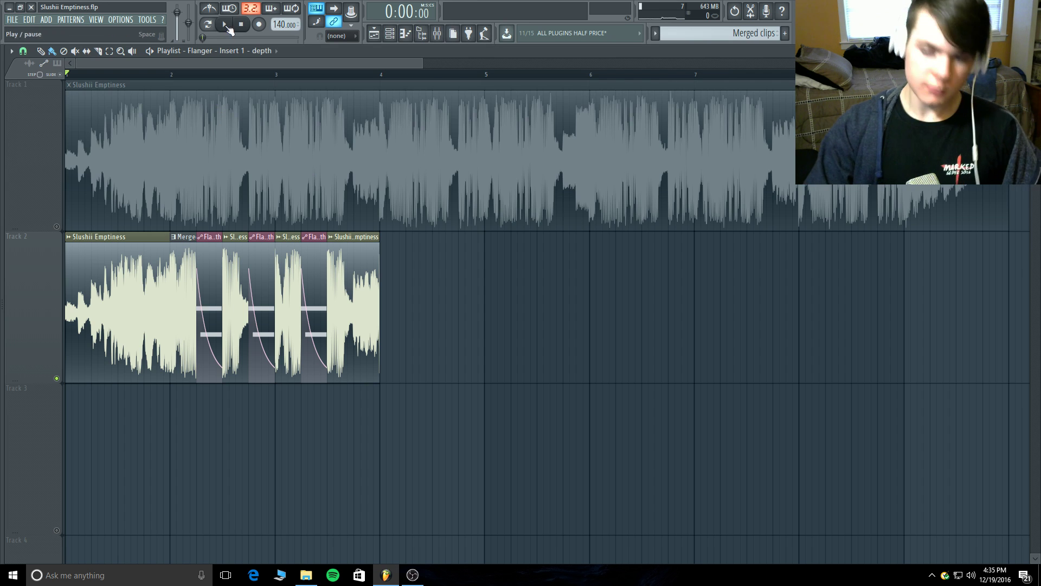
- Examine the effects chain on mixer Insert 1 and close the mixer
click(436, 33)
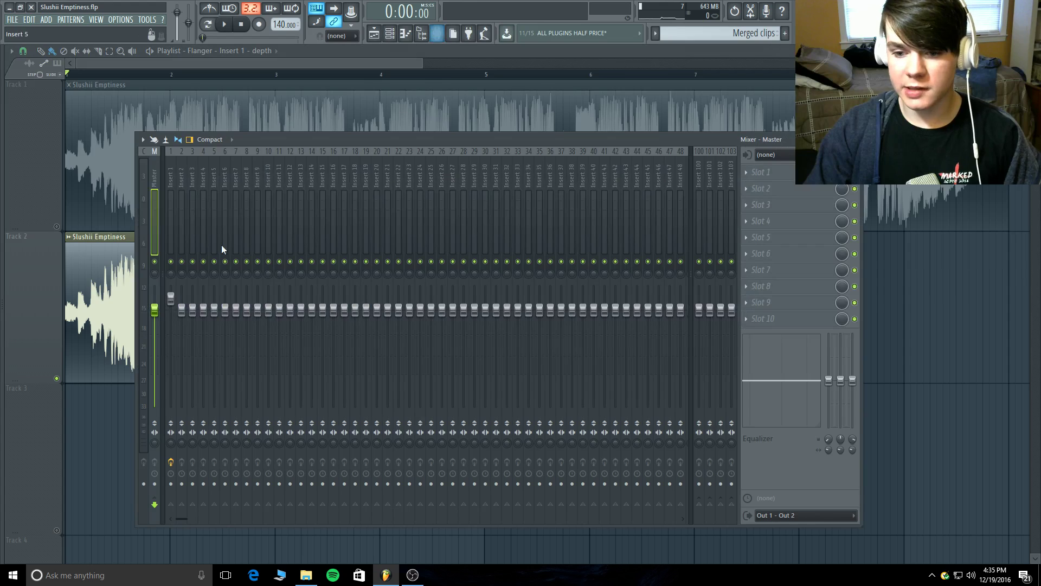
click(172, 223)
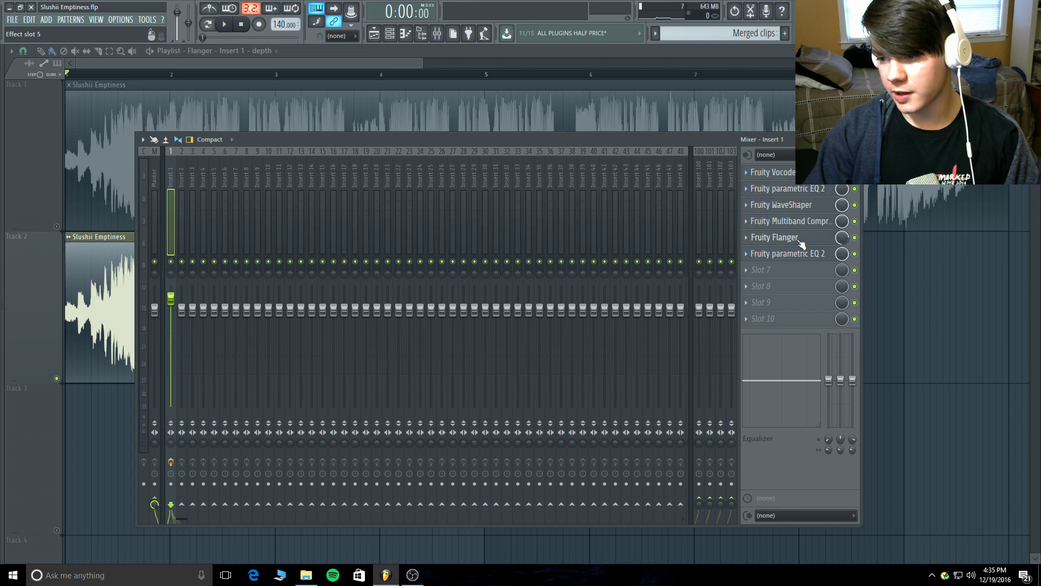
drag(701, 140, 672, 413)
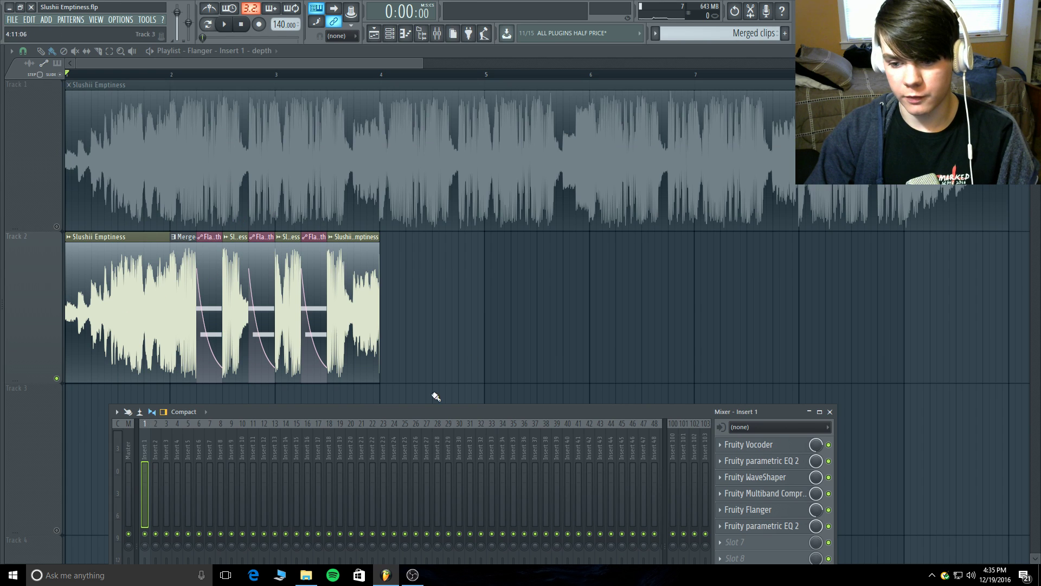
drag(489, 407, 544, 135)
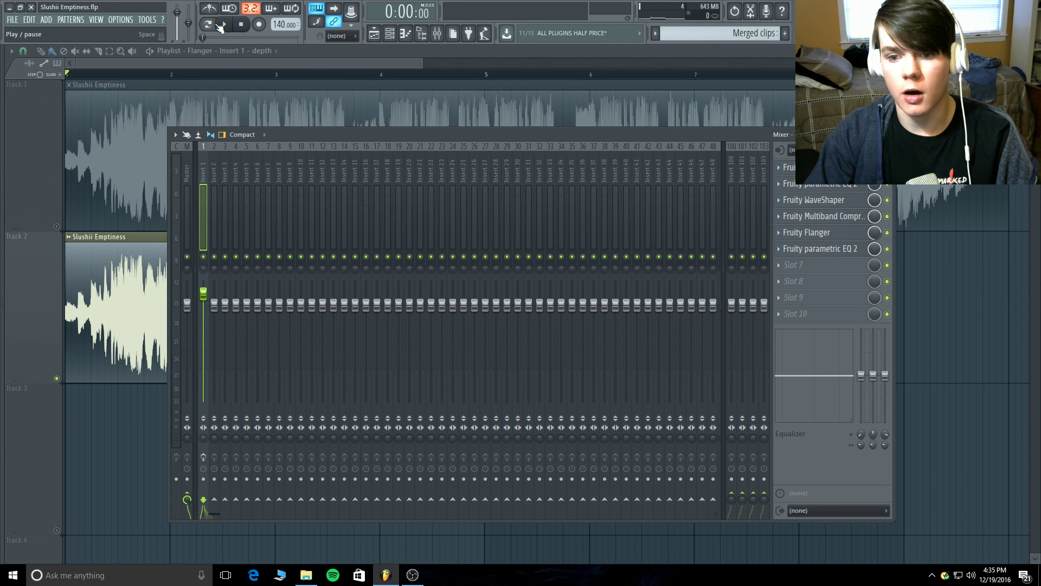
key(F9)
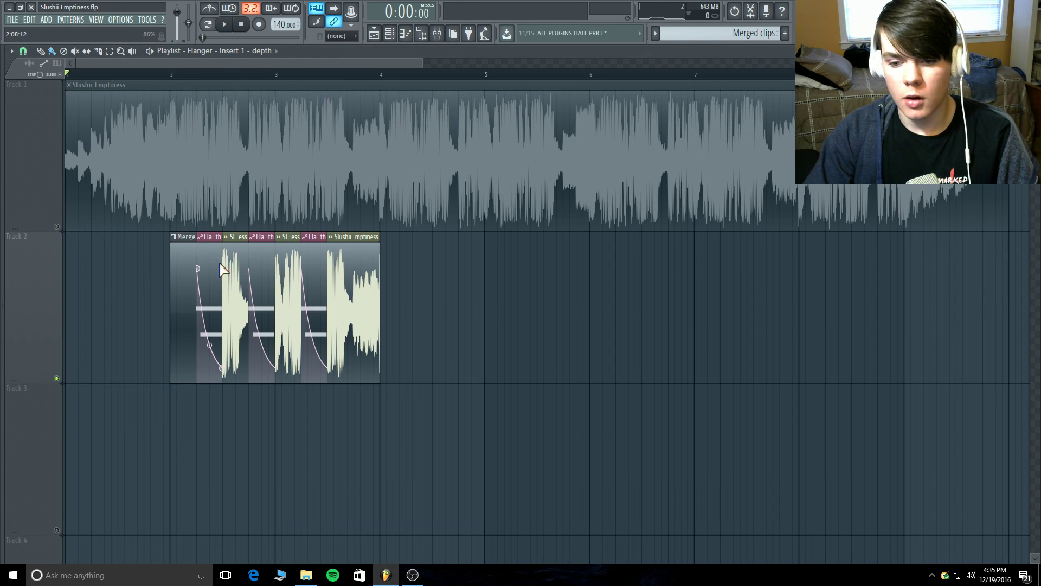
- Delete the Slushii Emptiness audio clips from Track 2, leaving the merged pattern and the flanger automation clips
right_click(236, 241)
right_click(287, 240)
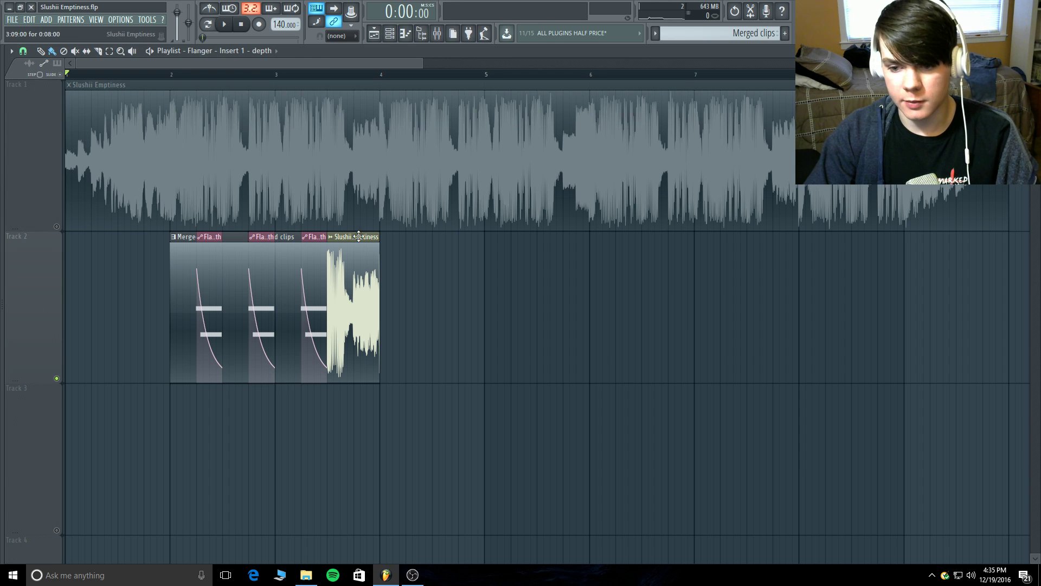
right_click(353, 242)
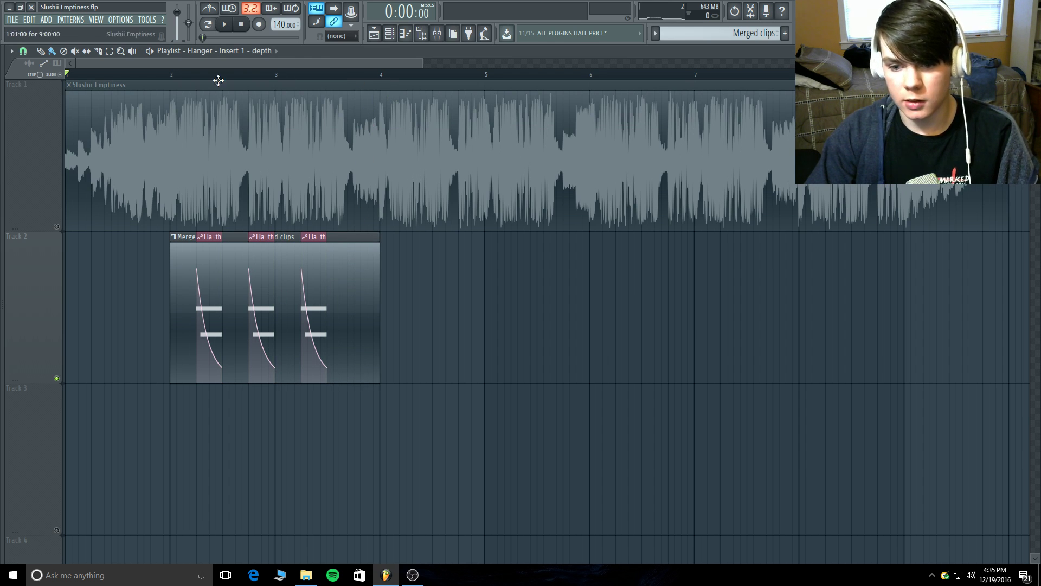
- Select the playlist time range spanning the three flanger automation clips and play it
drag(198, 78, 353, 77)
click(224, 24)
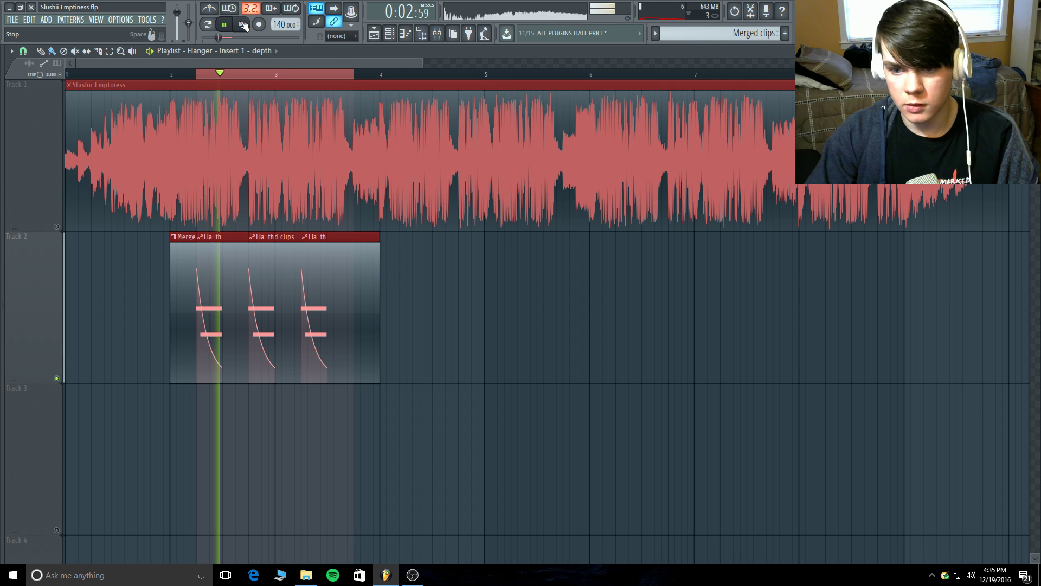
click(240, 24)
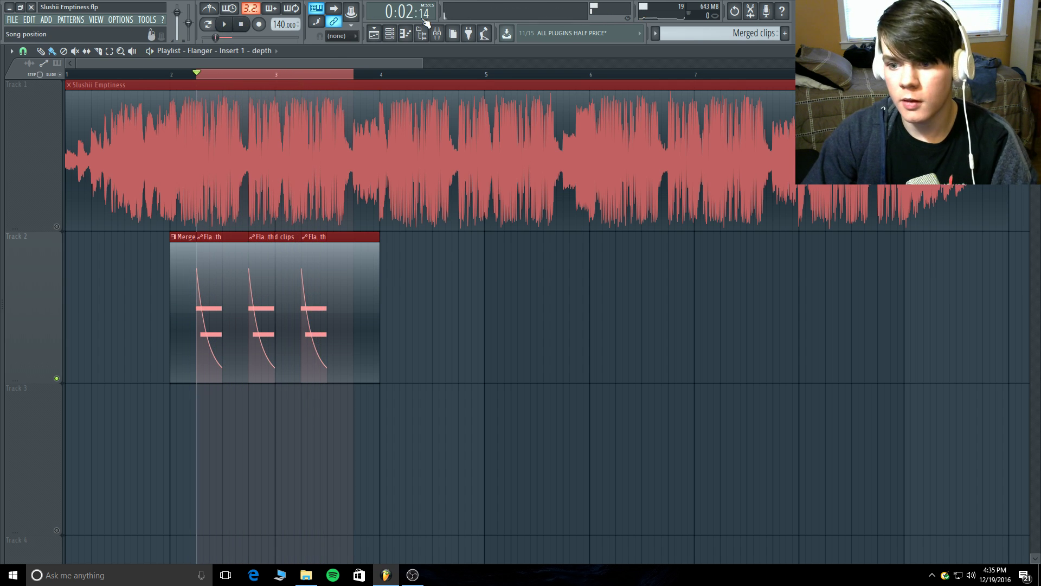
- Filter the channel rack to Unsorted channels and view the Serum channel's plugin window
click(437, 33)
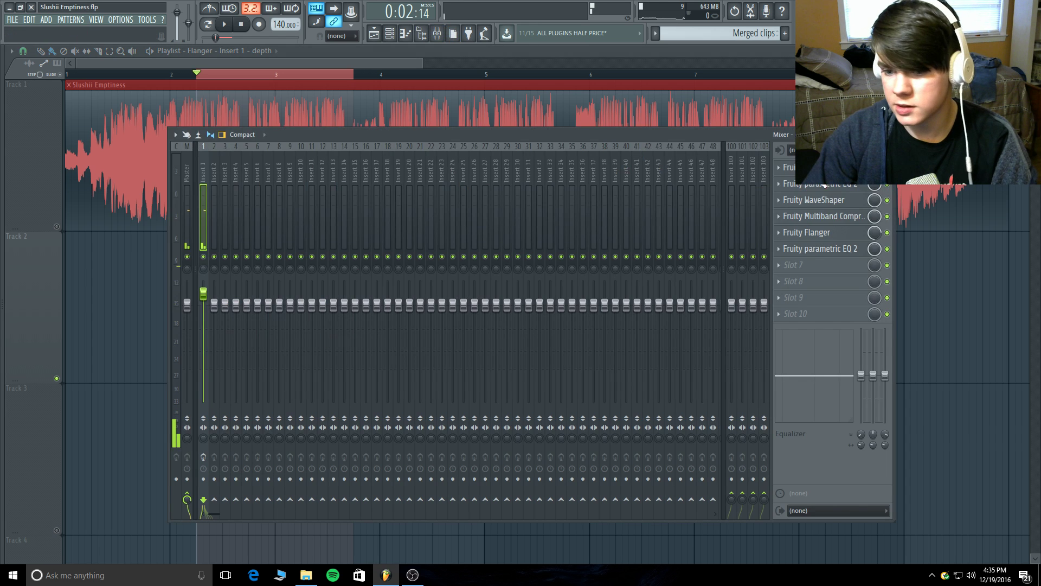
click(394, 33)
click(284, 306)
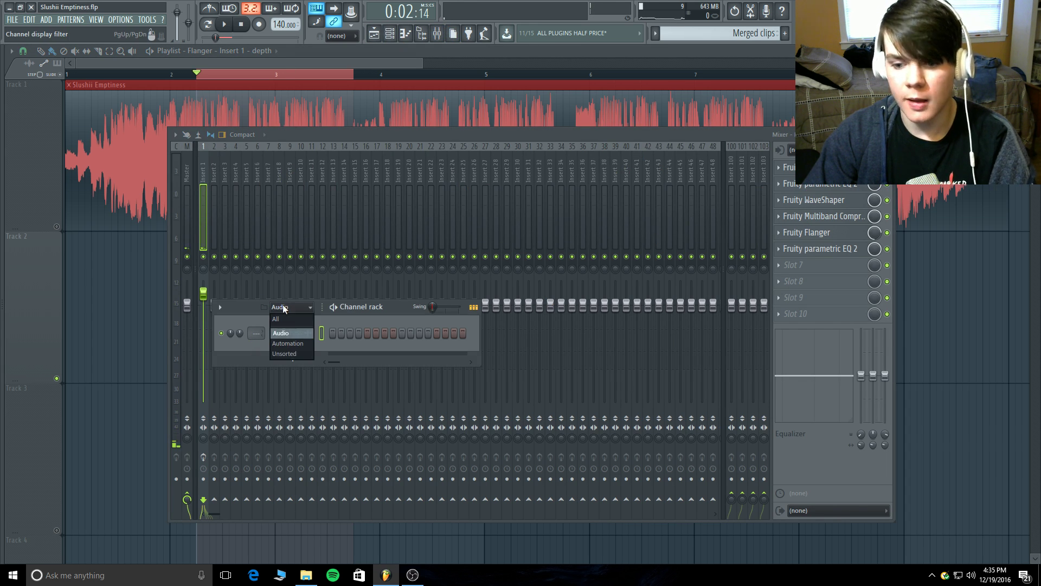
click(288, 354)
click(301, 337)
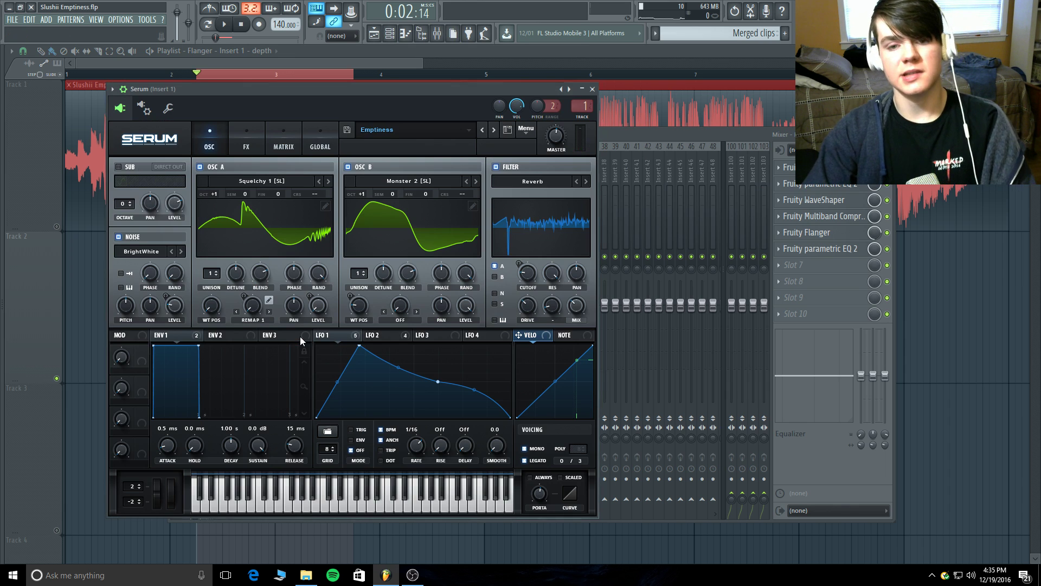
click(583, 89)
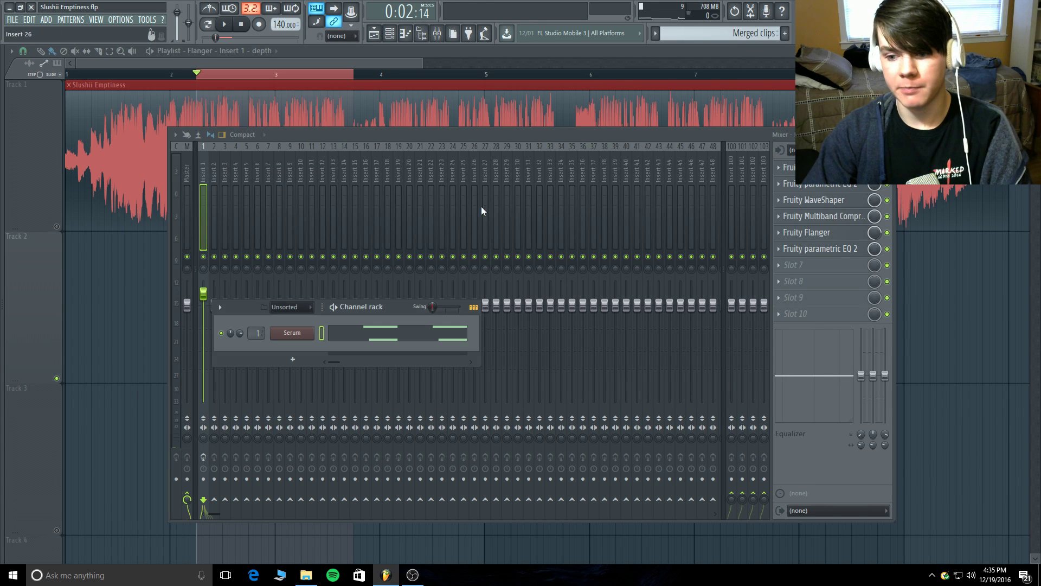
- Examine the Serum channel's note pattern in the piano roll and close it
click(417, 327)
scroll(442, 219, up, 3)
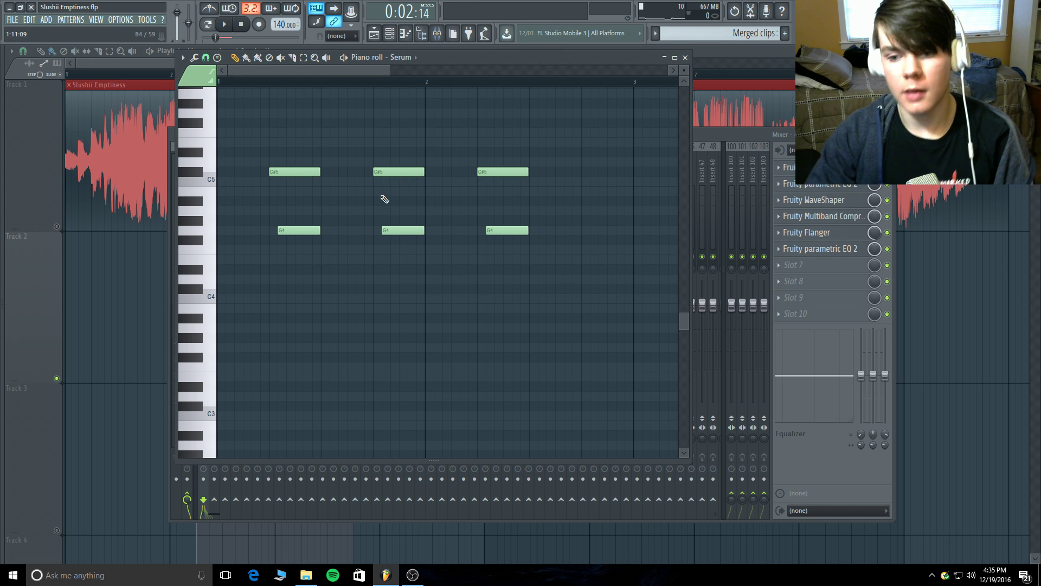
click(276, 170)
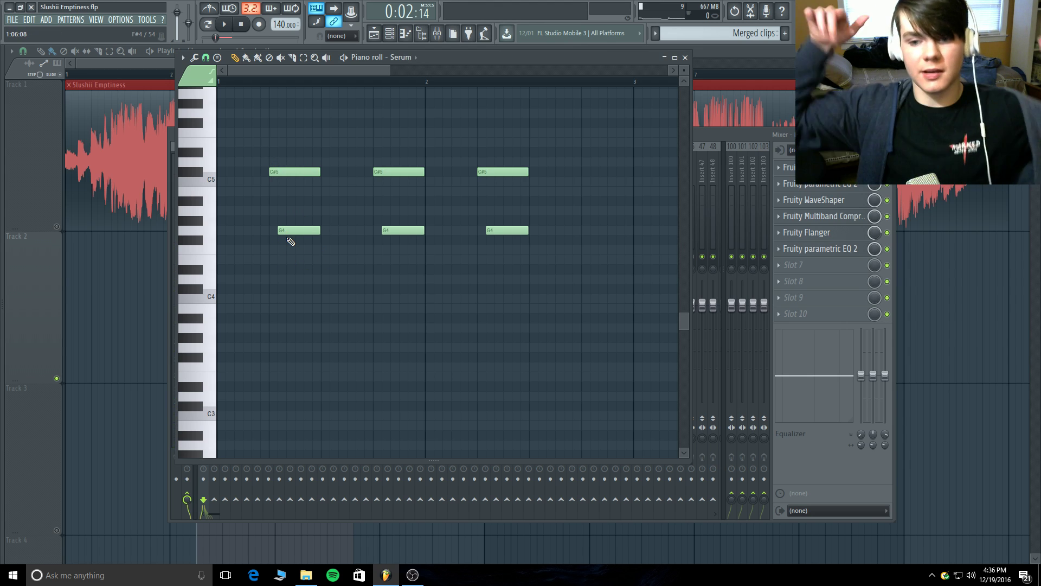
click(685, 57)
- Reopen Serum and turn off its filter, oscillator B and noise oscillator
click(307, 332)
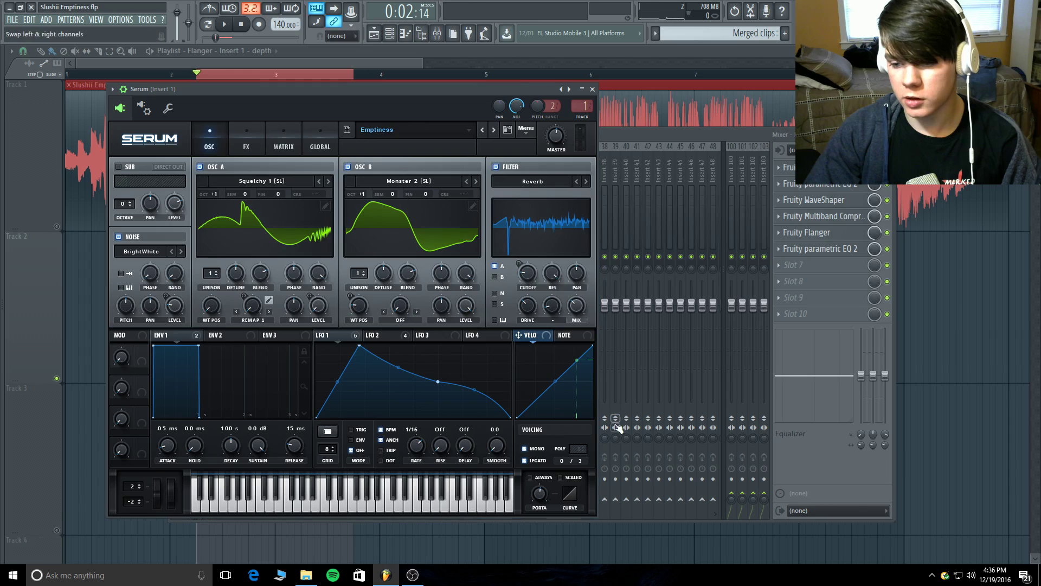
mouse_move(540, 496)
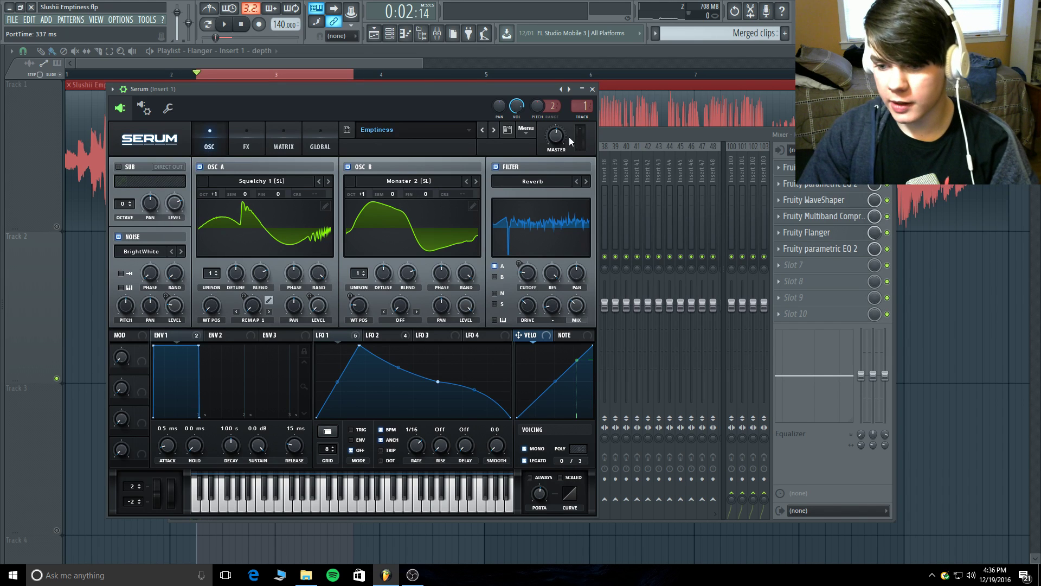
click(496, 167)
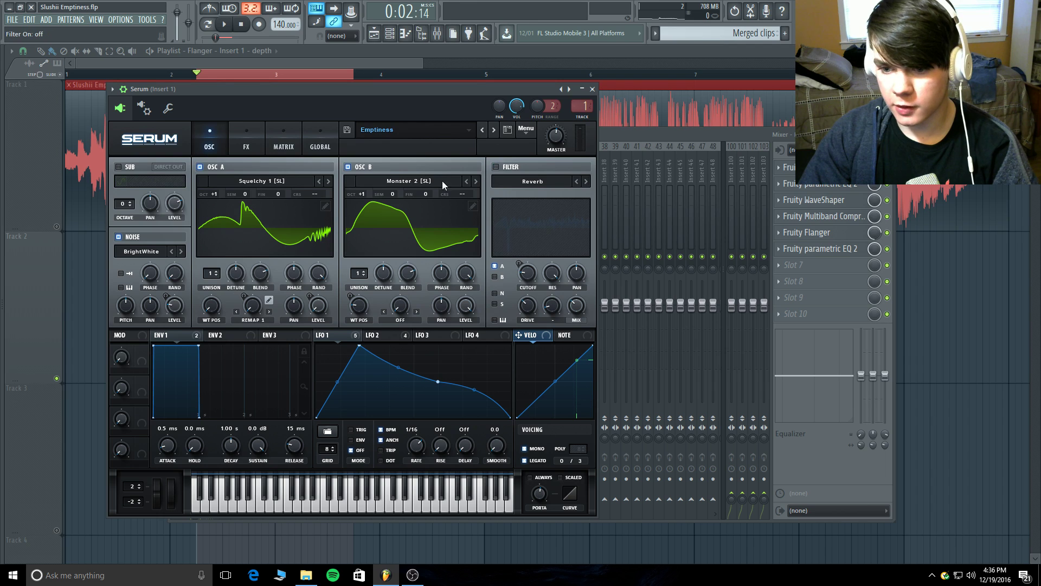
click(348, 167)
click(118, 237)
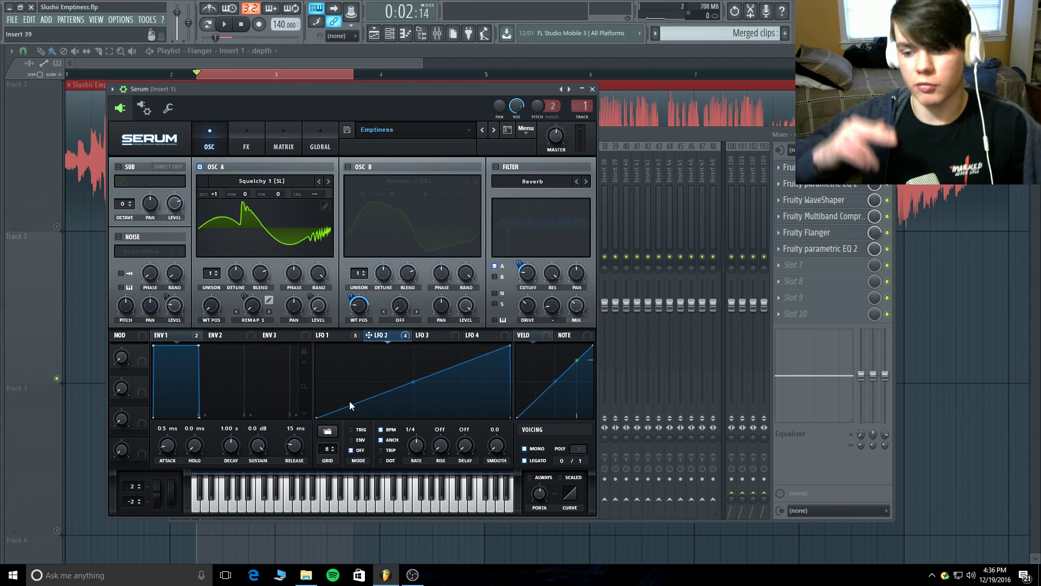
- Switch playback to pattern mode and listen to the pattern with only oscillator A enabled
click(206, 25)
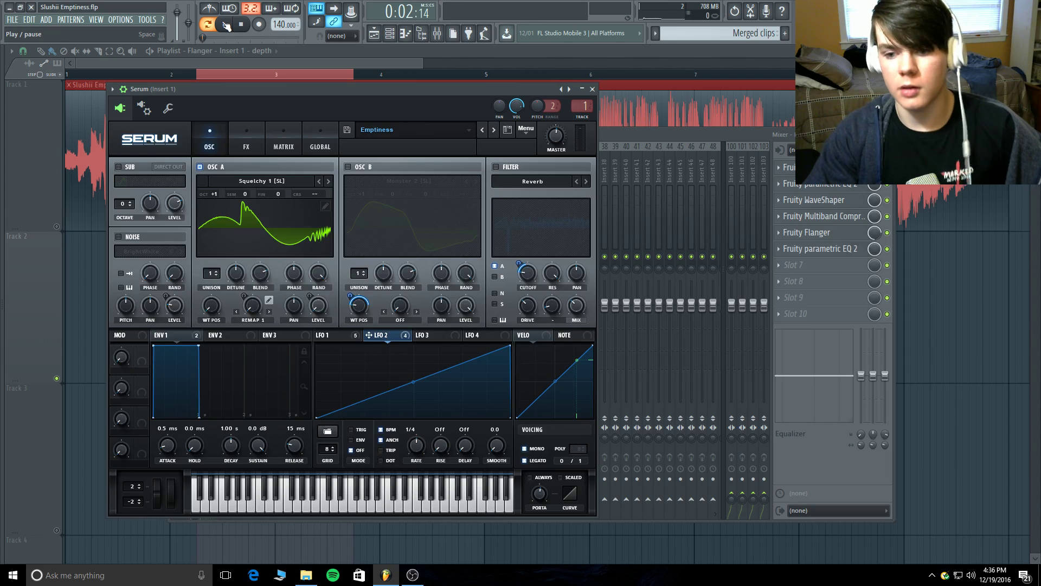
click(224, 24)
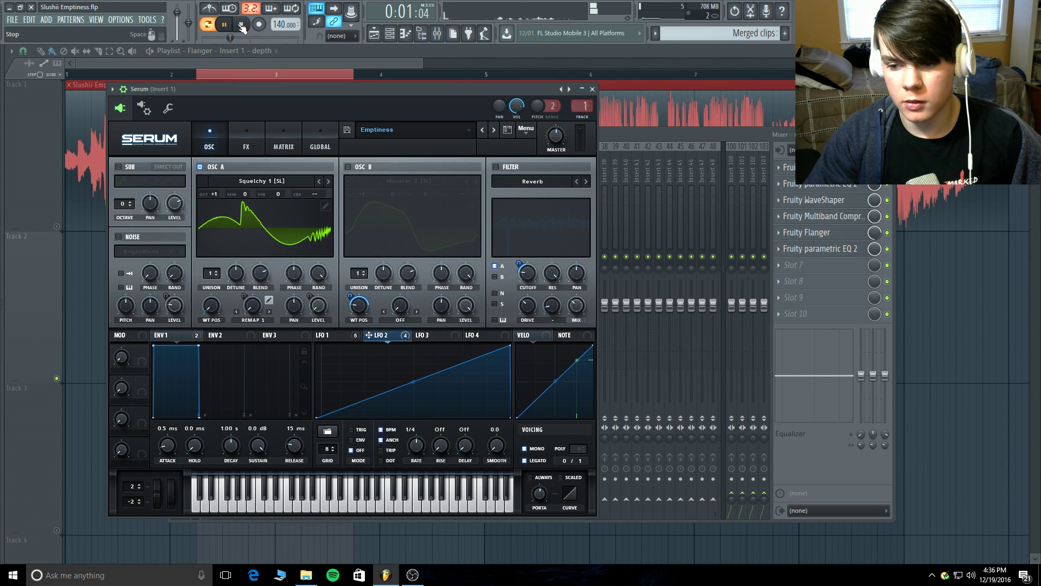
click(241, 25)
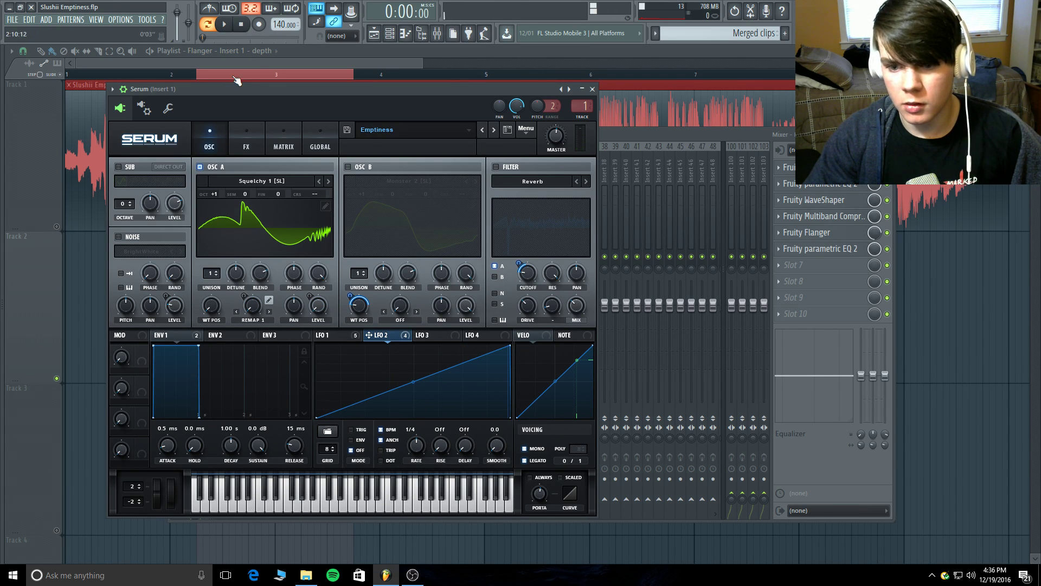
- Turn off Serum's Reverb, Delay, Filter, Phaser, Hyper/Dimension and Compressor effects, and return to the oscillator page
click(247, 134)
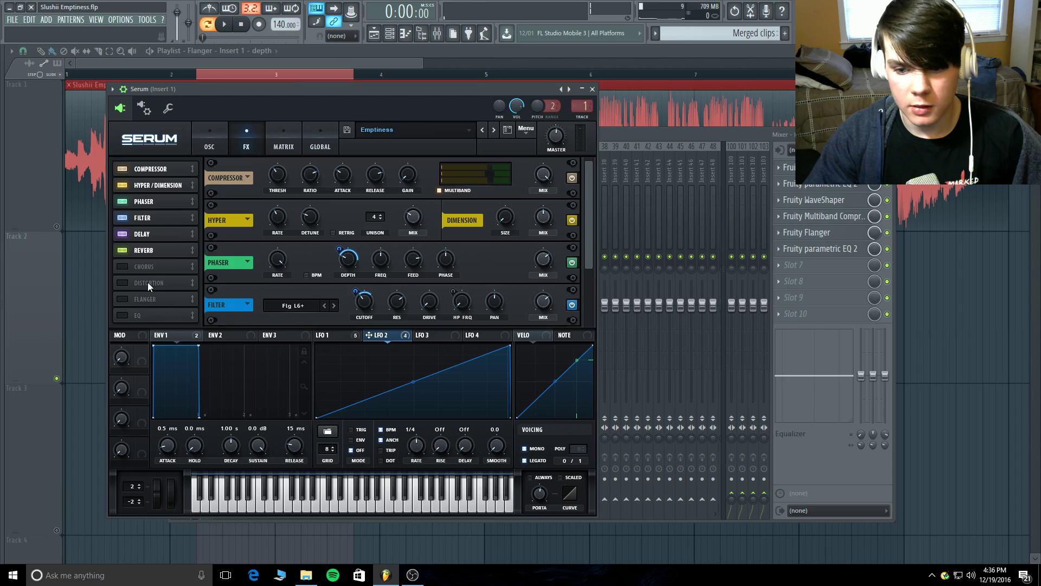
click(117, 254)
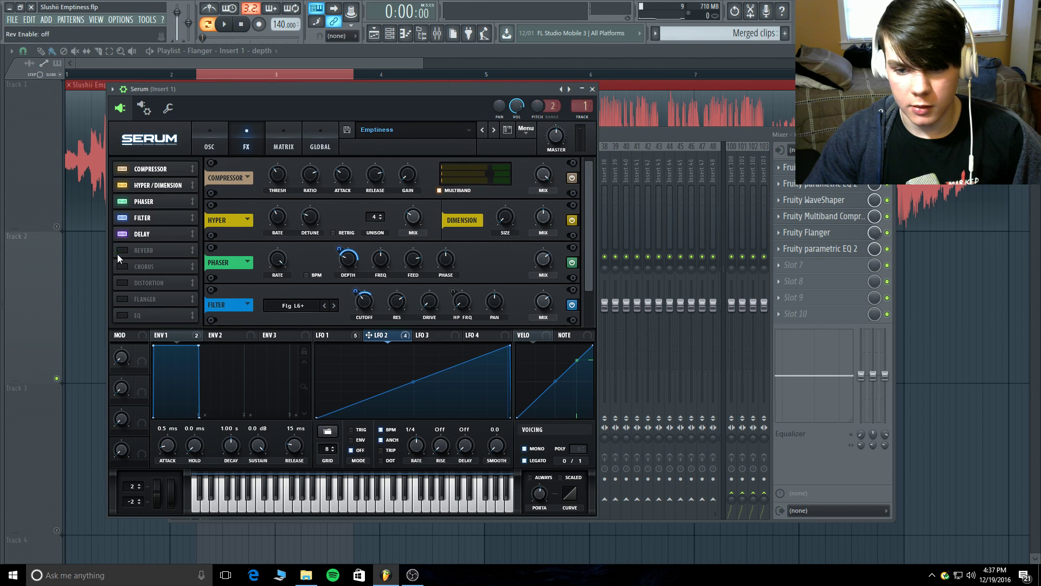
click(120, 233)
click(122, 218)
click(123, 201)
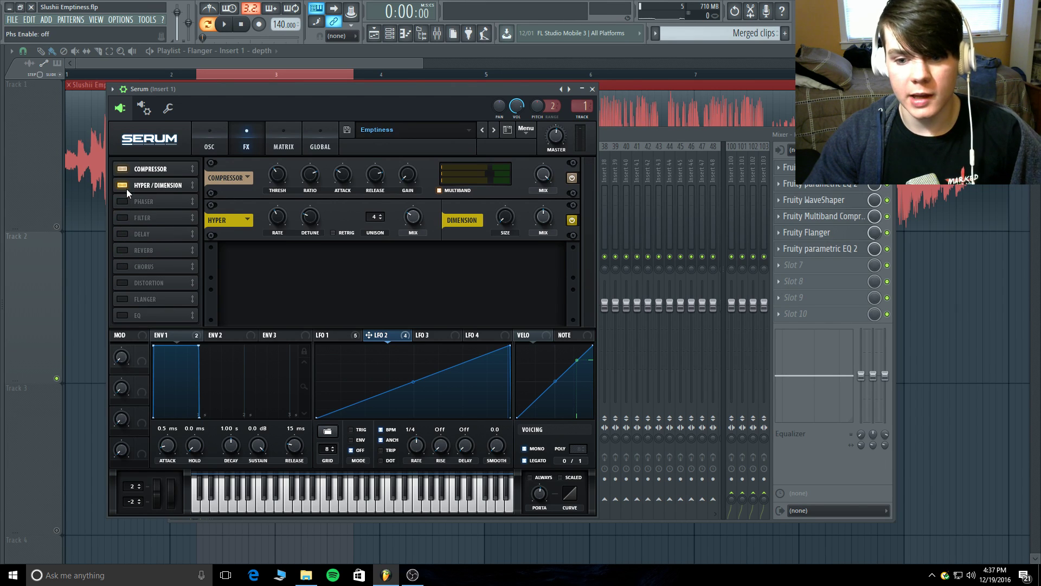
click(125, 185)
click(119, 170)
click(208, 142)
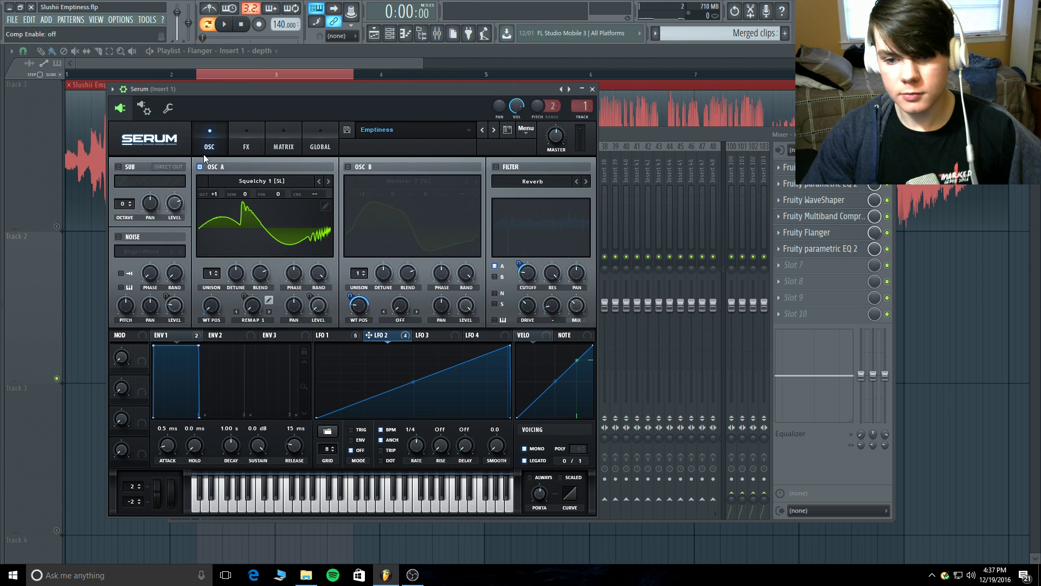
- Select the Spectral wavetable Squelchy 1 [SL] for oscillator A and check its waveform display
click(265, 181)
mouse_move(255, 218)
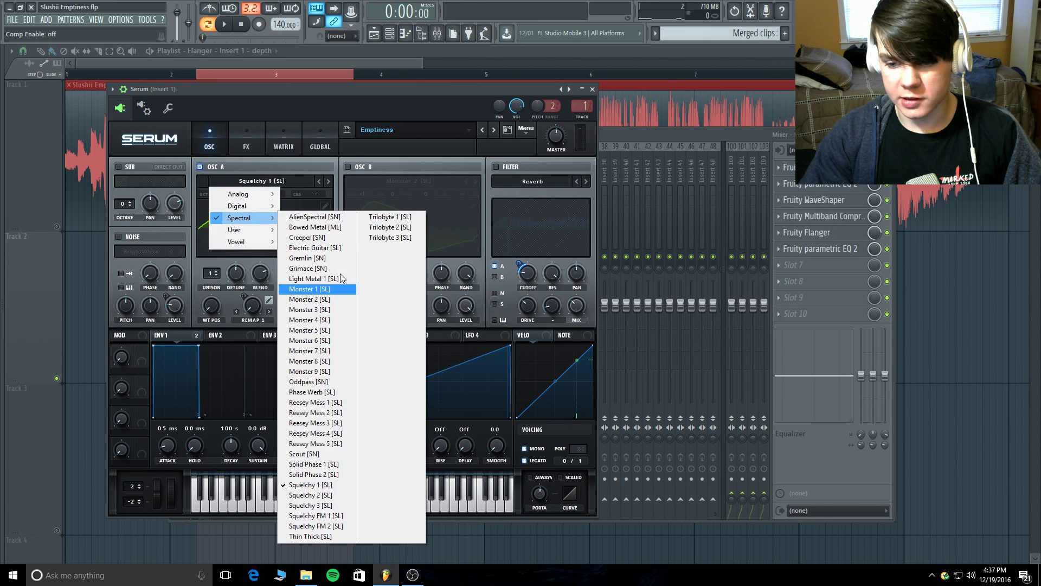
click(310, 485)
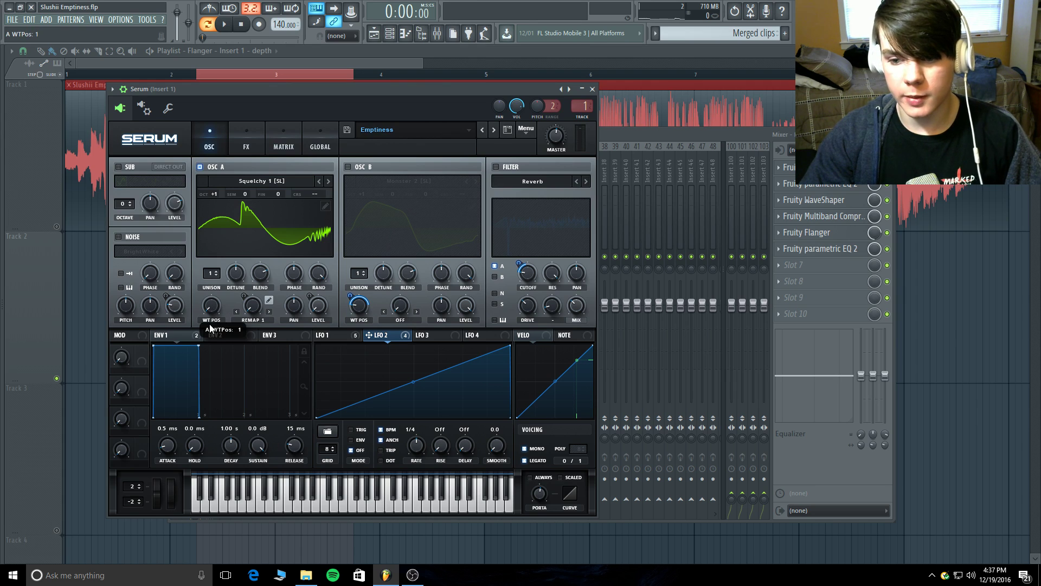
click(232, 214)
click(224, 215)
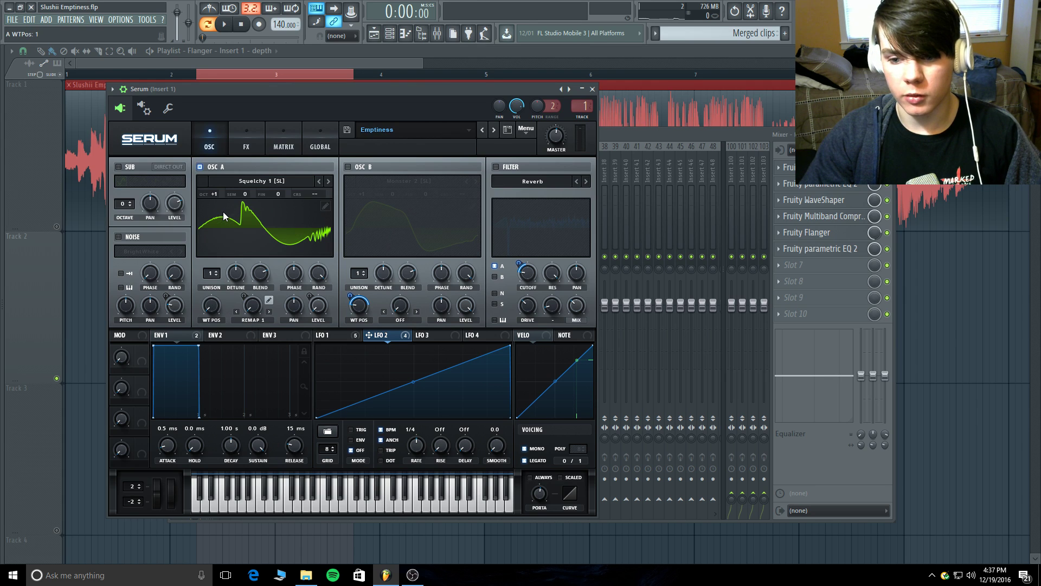
- Show LFO 1, open oscillator A's Remap 1 curve editor, set the warp amount to 0%, and close the editor
click(326, 335)
click(268, 299)
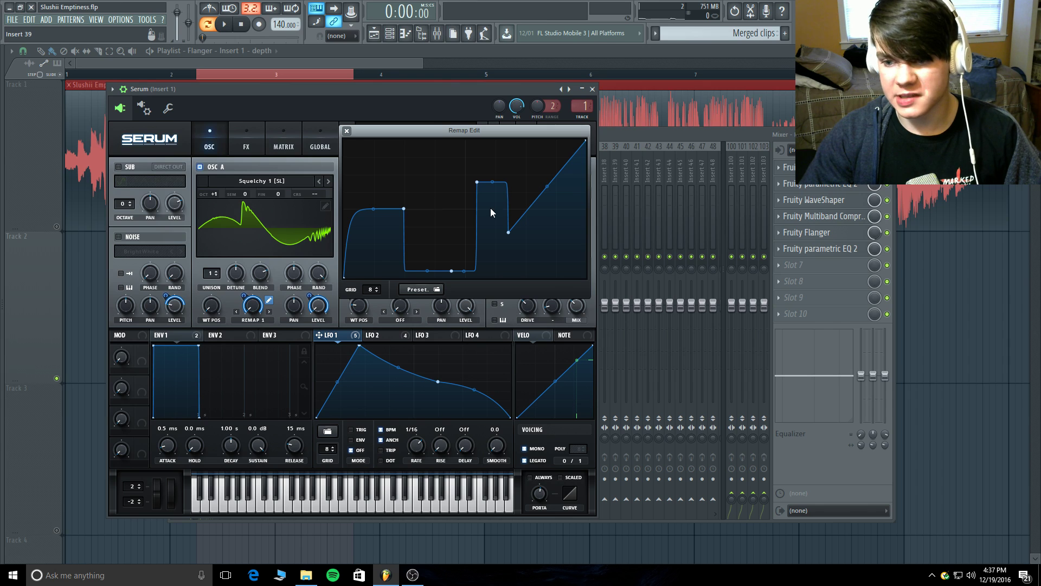
drag(253, 307, 242, 408)
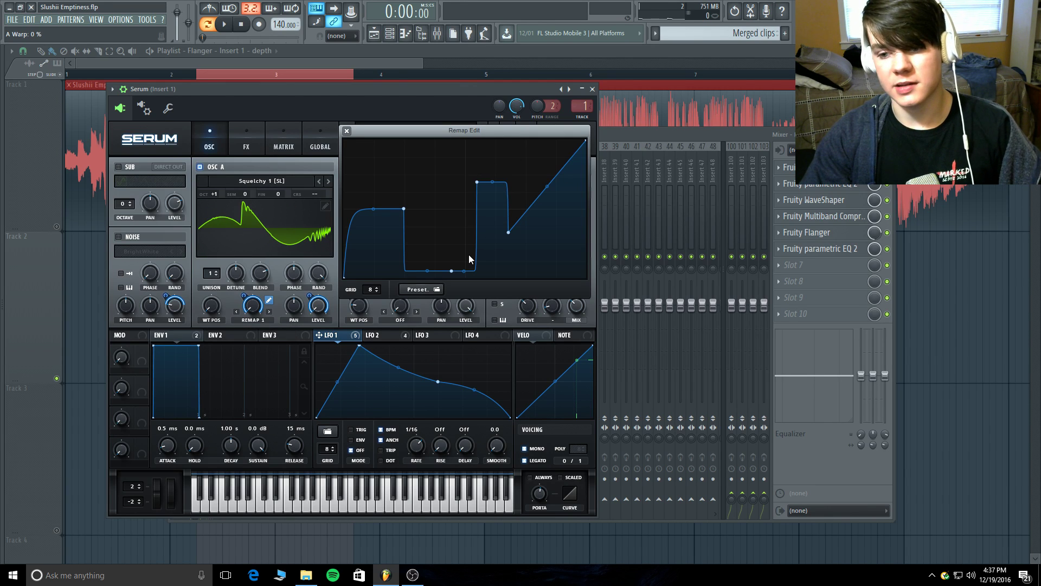
click(347, 130)
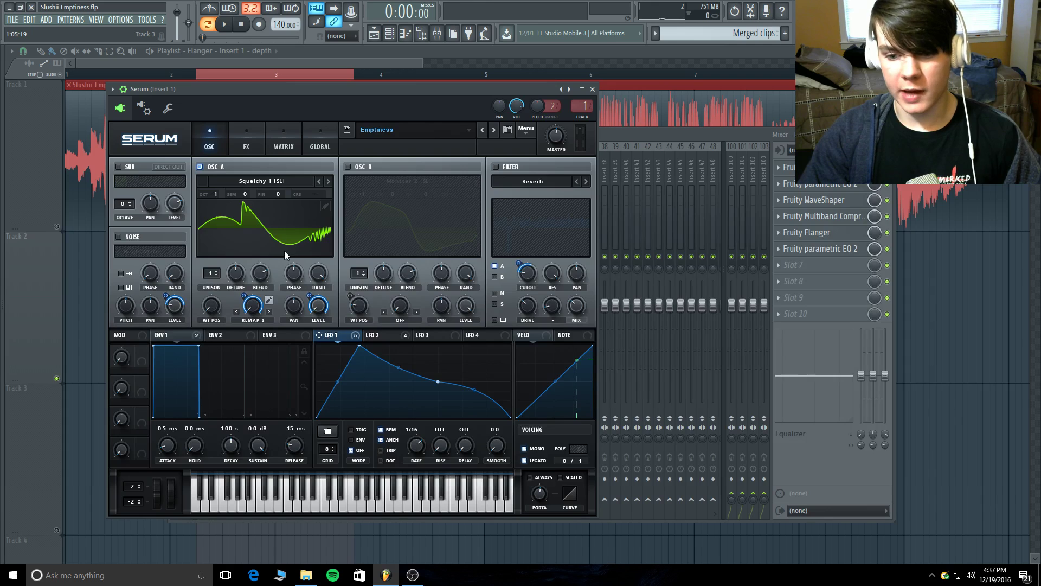
- Listen to the pattern with oscillator A alone and set LFO 1's modulation of oscillator A's volume to 100
click(224, 24)
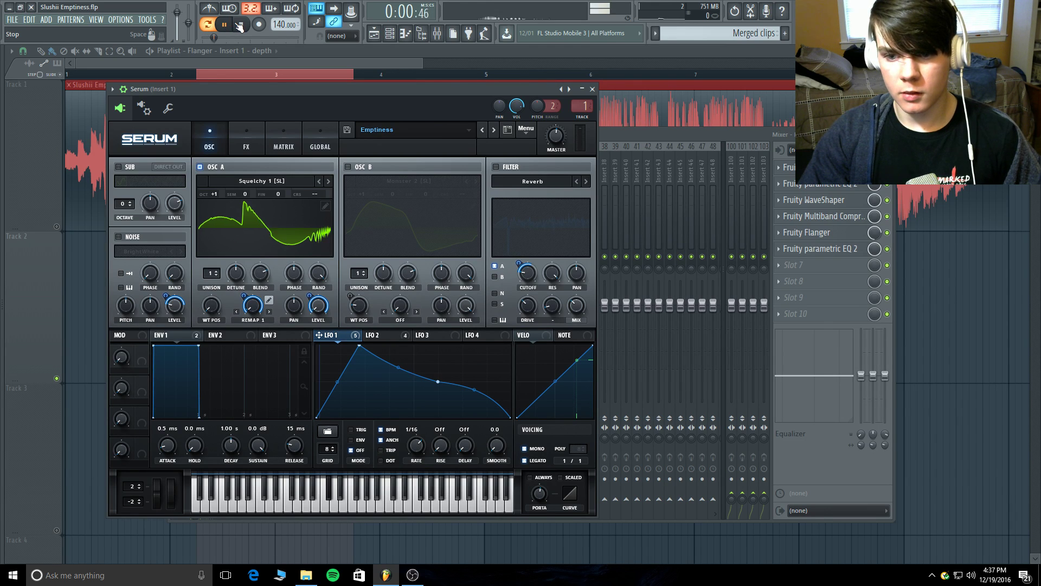
click(248, 24)
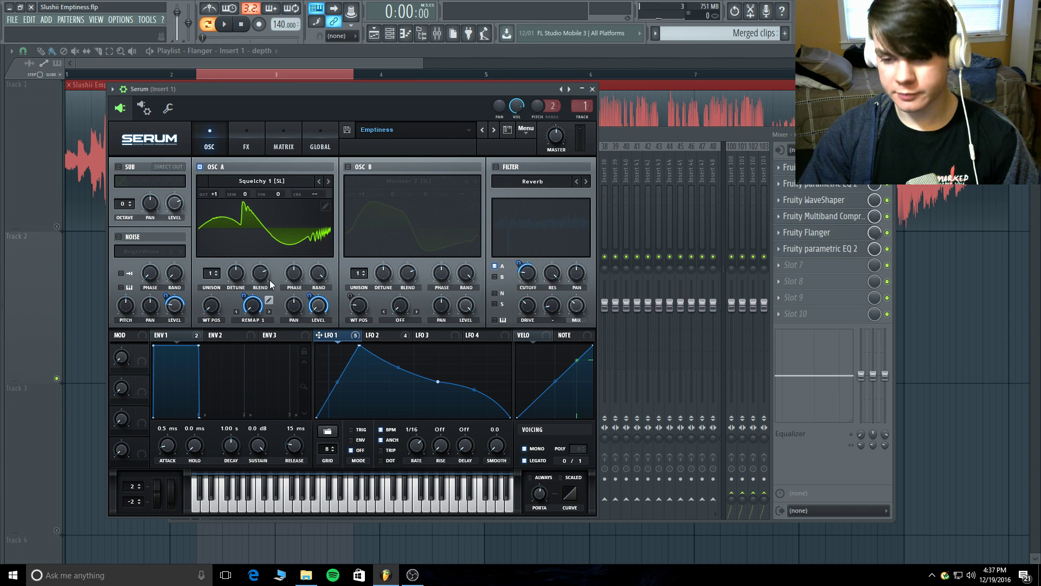
mouse_move(315, 312)
drag(314, 312, 309, 300)
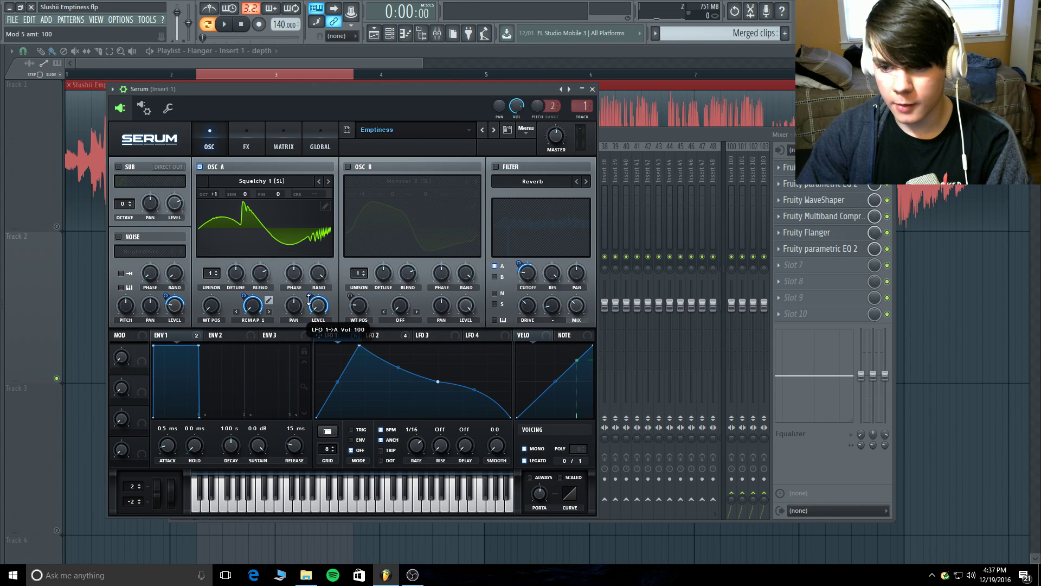
- Turn on oscillator B and keep the Spectral wavetable Monster 2 [SL] on it
click(353, 168)
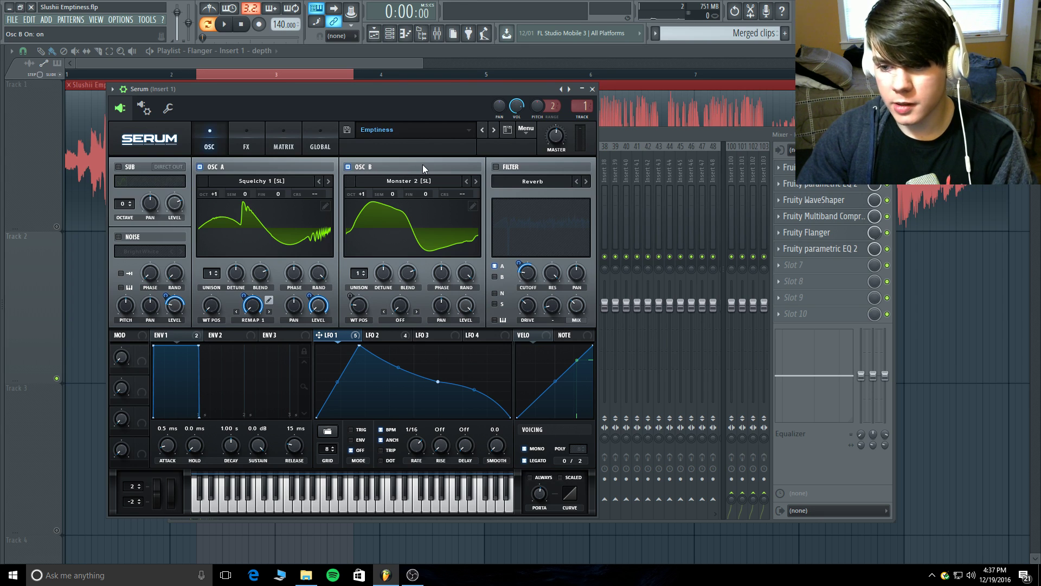
click(418, 181)
mouse_move(400, 223)
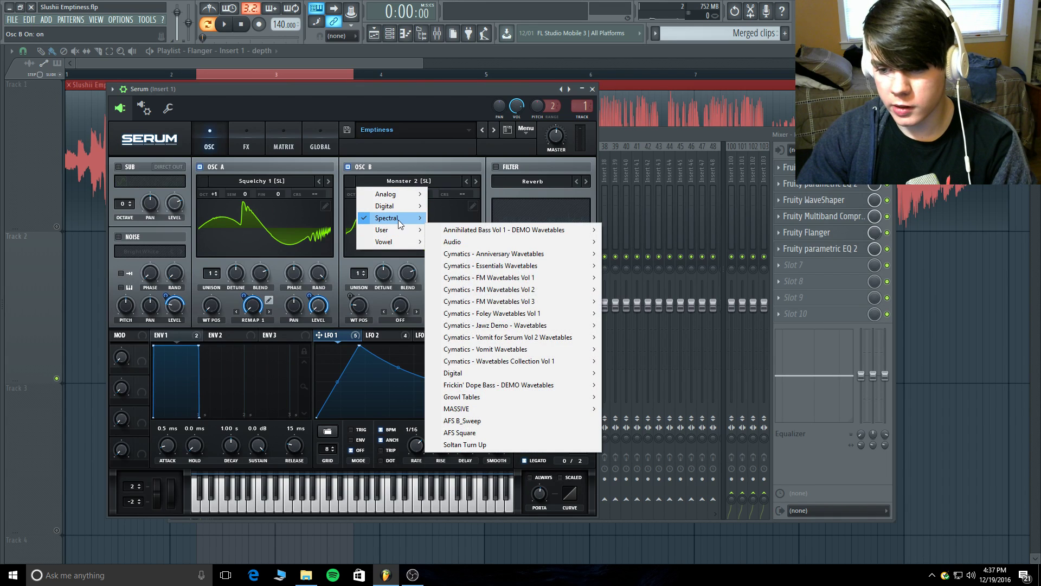
click(461, 298)
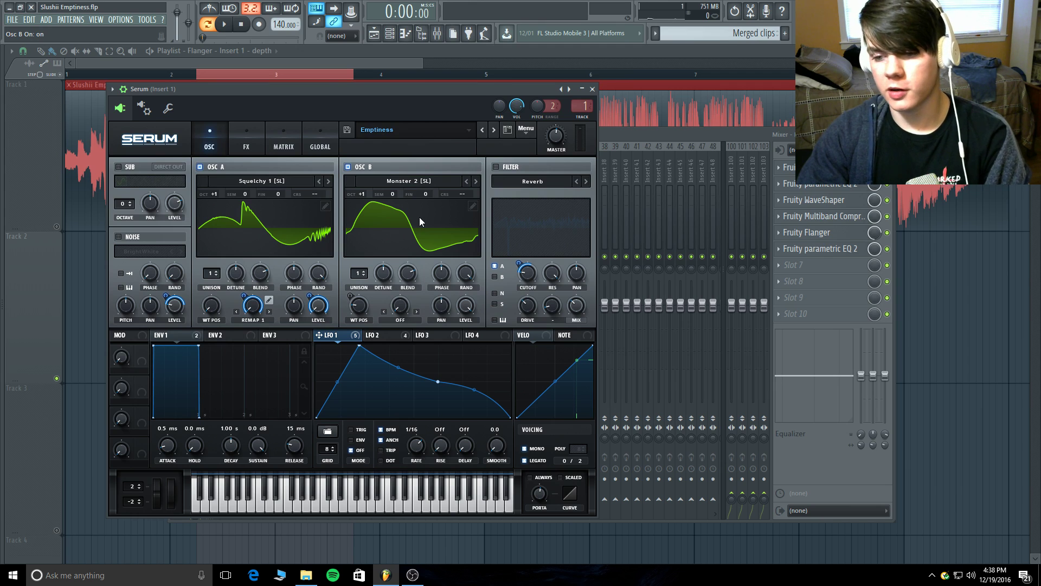
- Set LFO 2's modulation of oscillator B's wavetable position to 62, switch its display to 3D, and listen to the pattern
click(386, 333)
drag(386, 334, 355, 297)
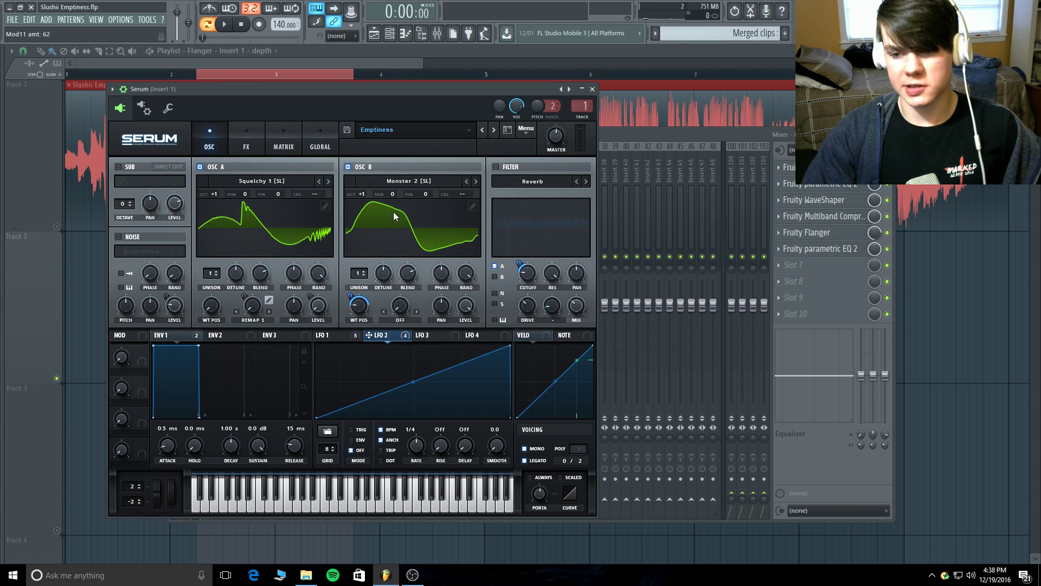
click(392, 236)
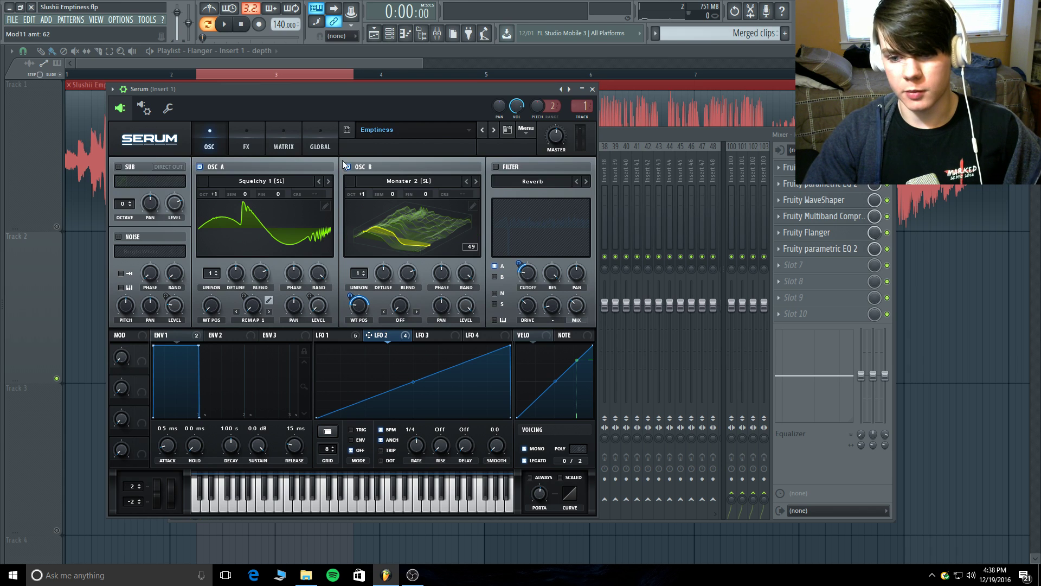
click(224, 24)
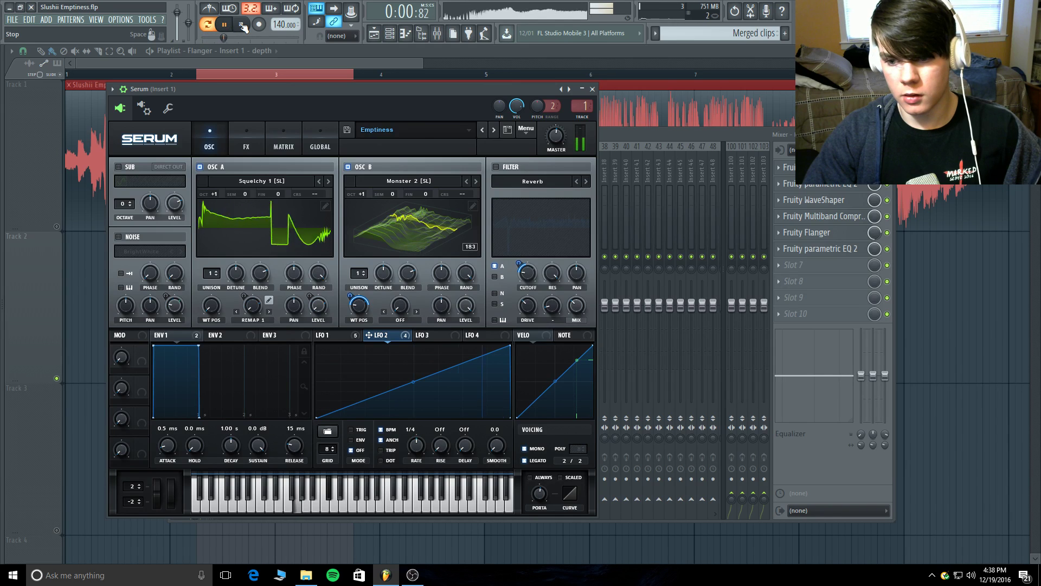
click(242, 25)
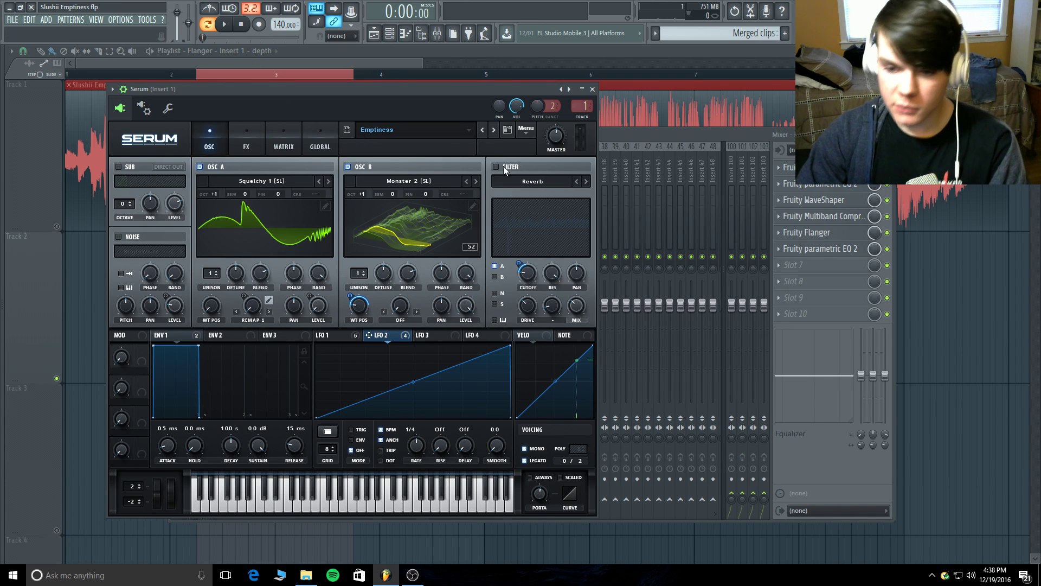
- Turn on the noise oscillator and select the Analog noise BrightWhite
click(119, 237)
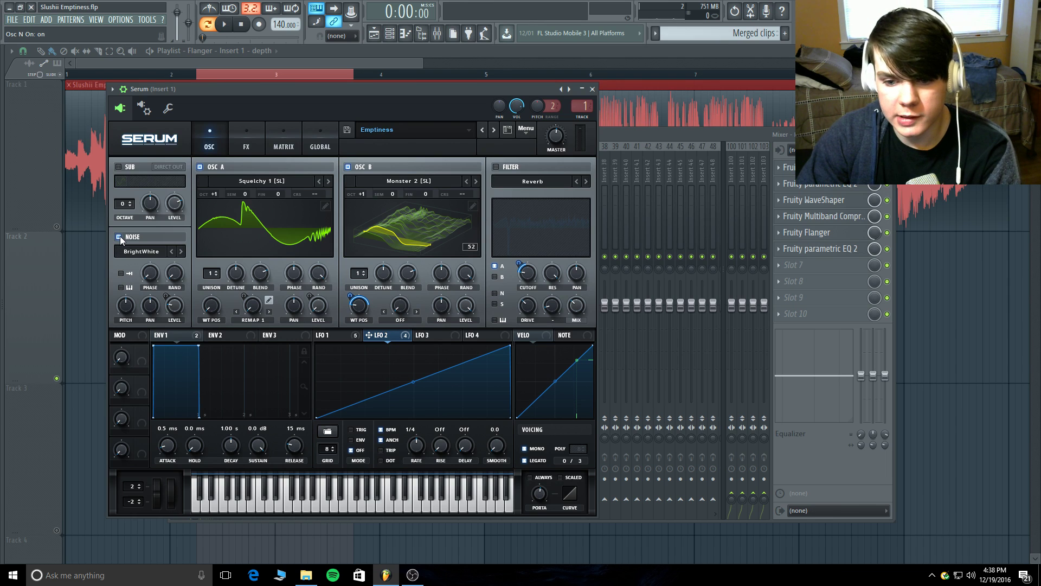
click(152, 252)
mouse_move(158, 264)
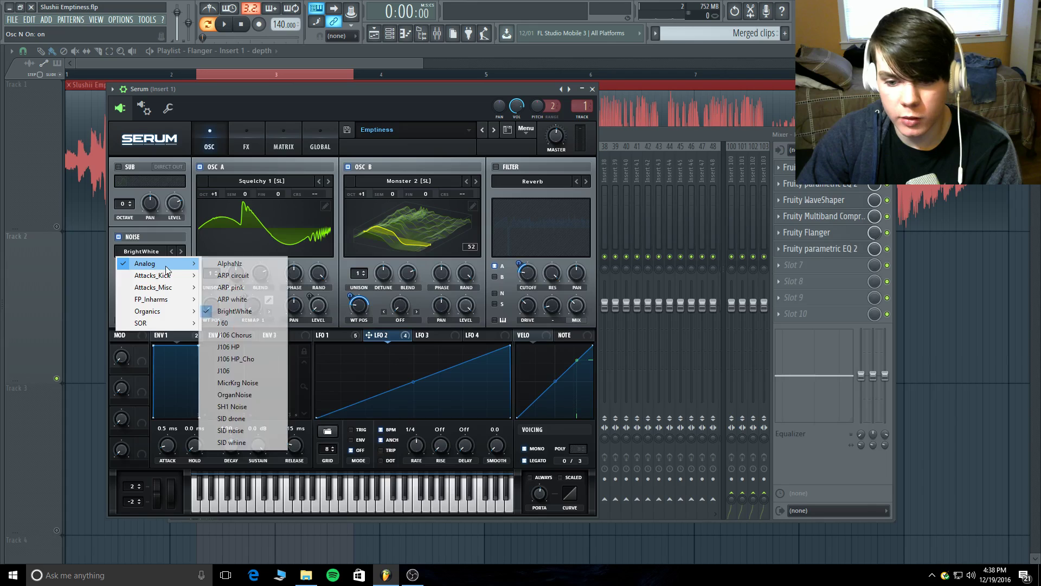
click(243, 315)
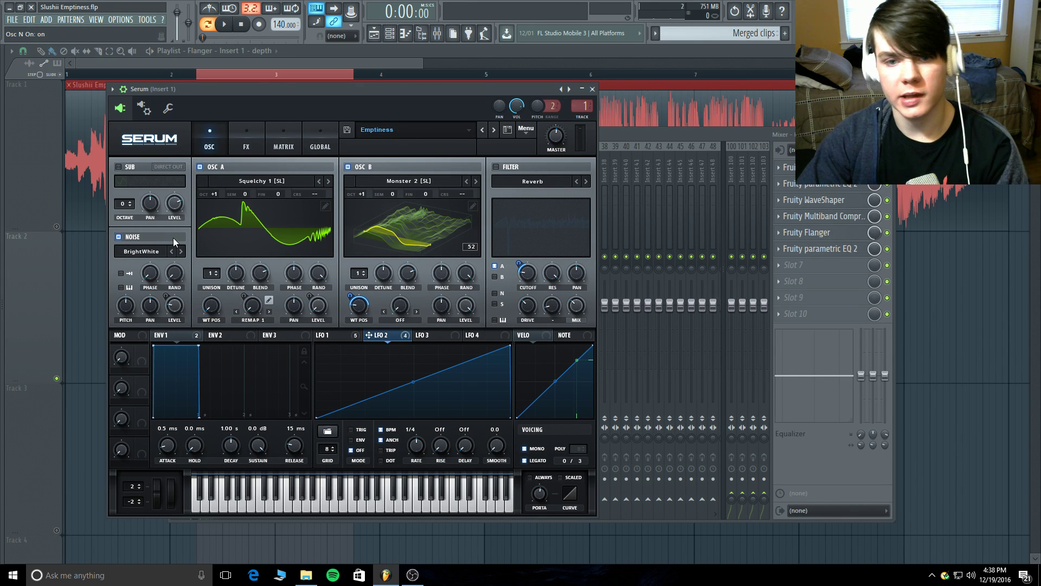
- Show LFO 1 and adjust its modulation amount on the noise oscillator's level
click(339, 337)
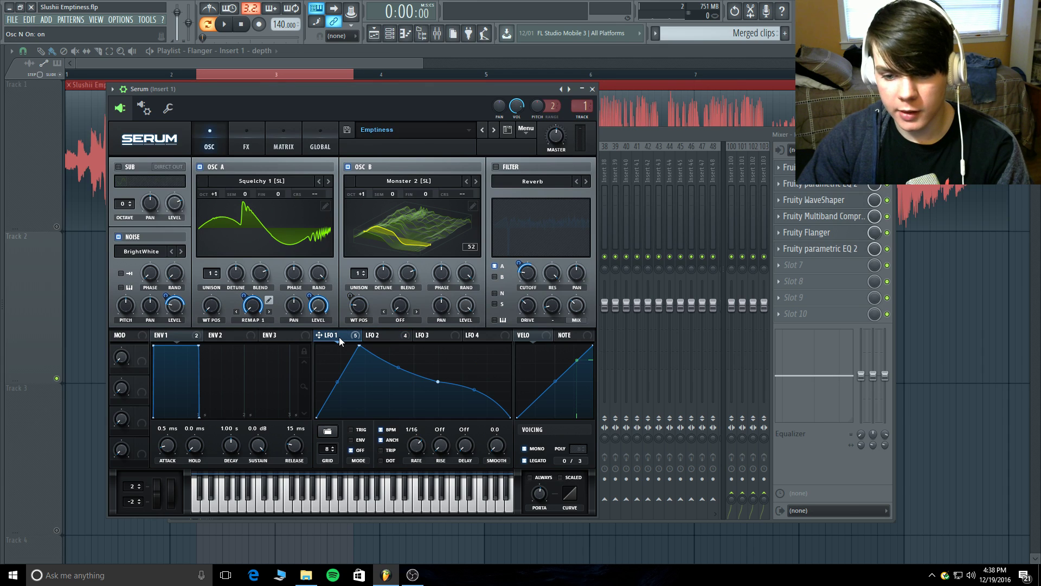
mouse_move(182, 310)
drag(182, 310, 166, 298)
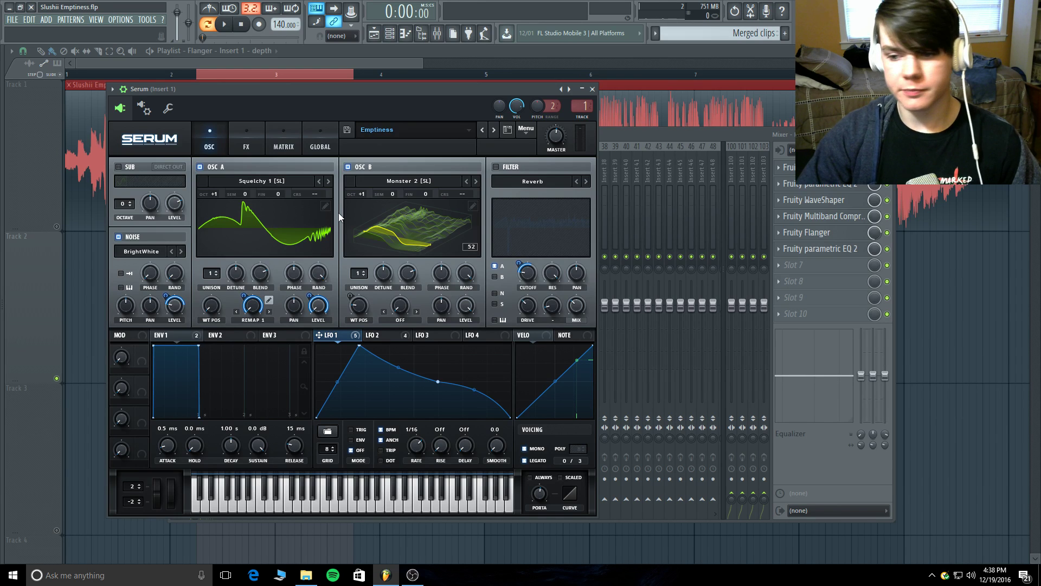
- Turn on the Reverb filter, adjust its variable knob between Drive and Mix, and review the Mix and Res settings
click(496, 167)
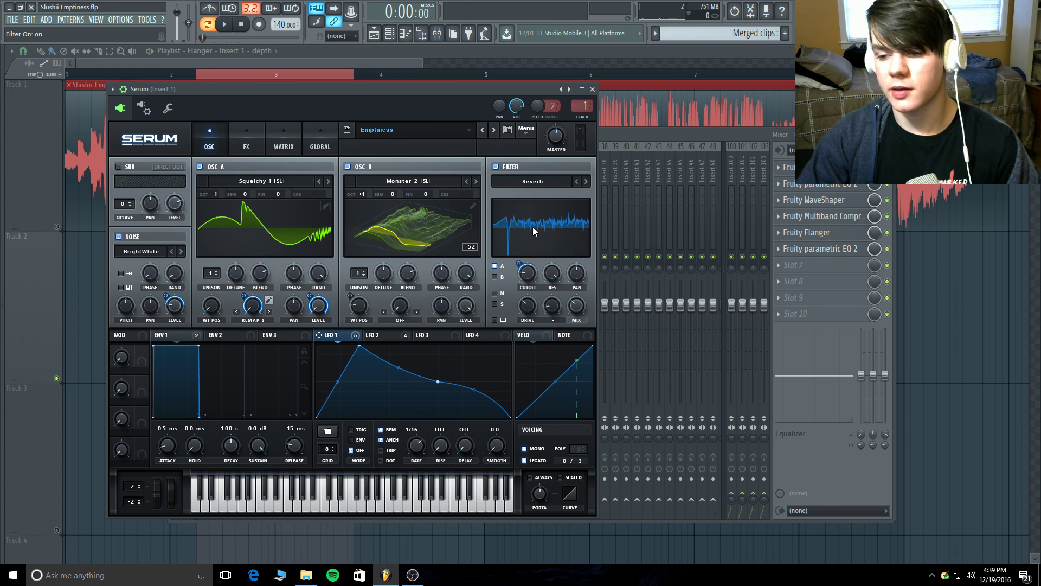
mouse_move(527, 305)
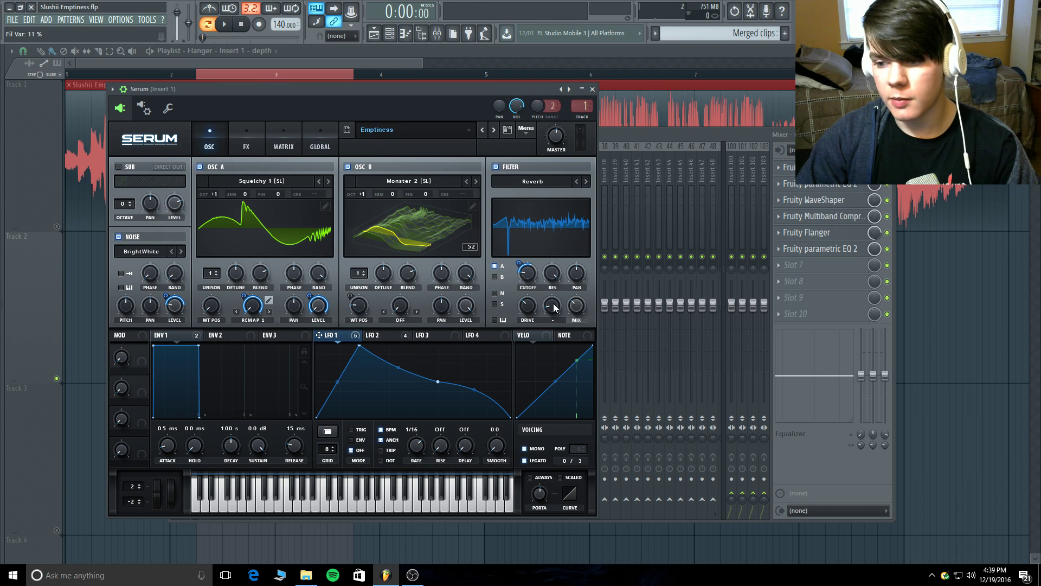
drag(557, 307, 552, 332)
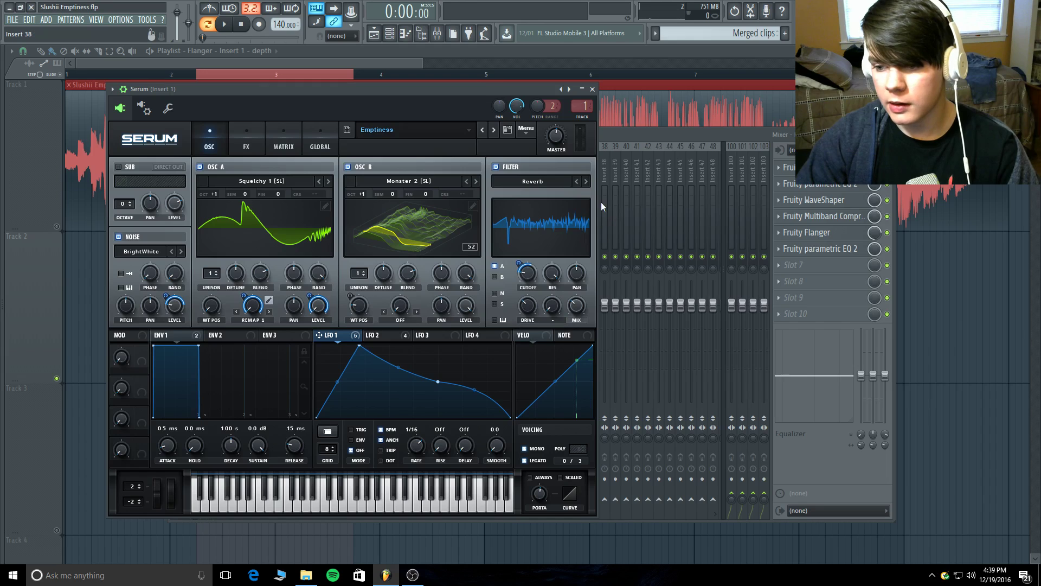
drag(557, 306, 556, 289)
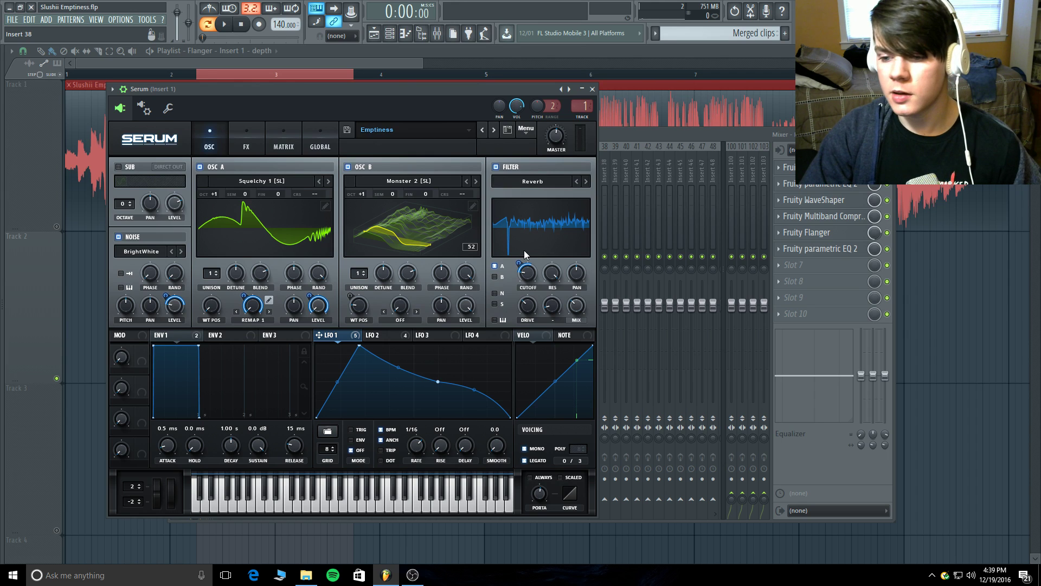
mouse_move(572, 311)
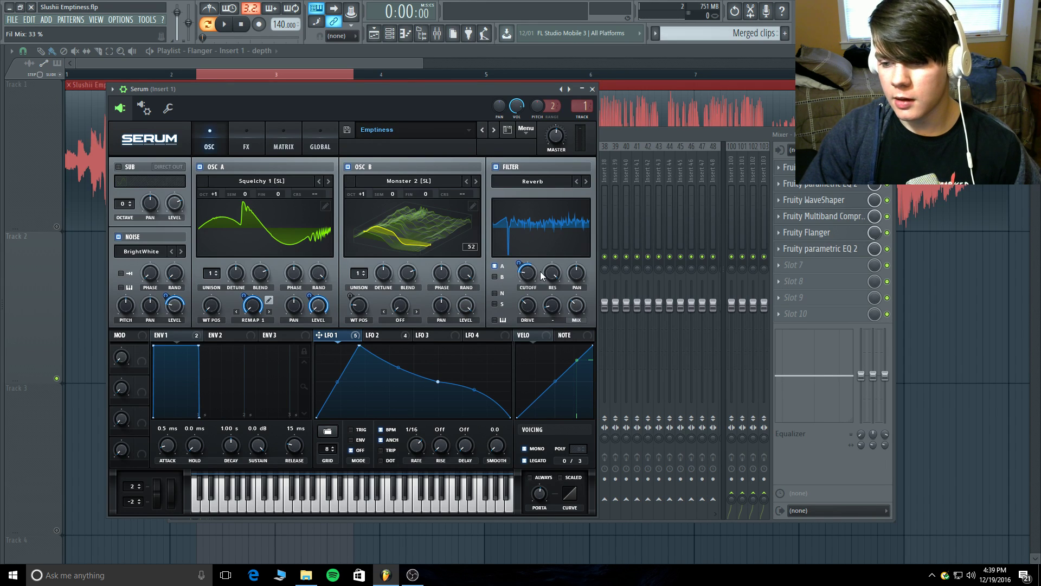
mouse_move(552, 270)
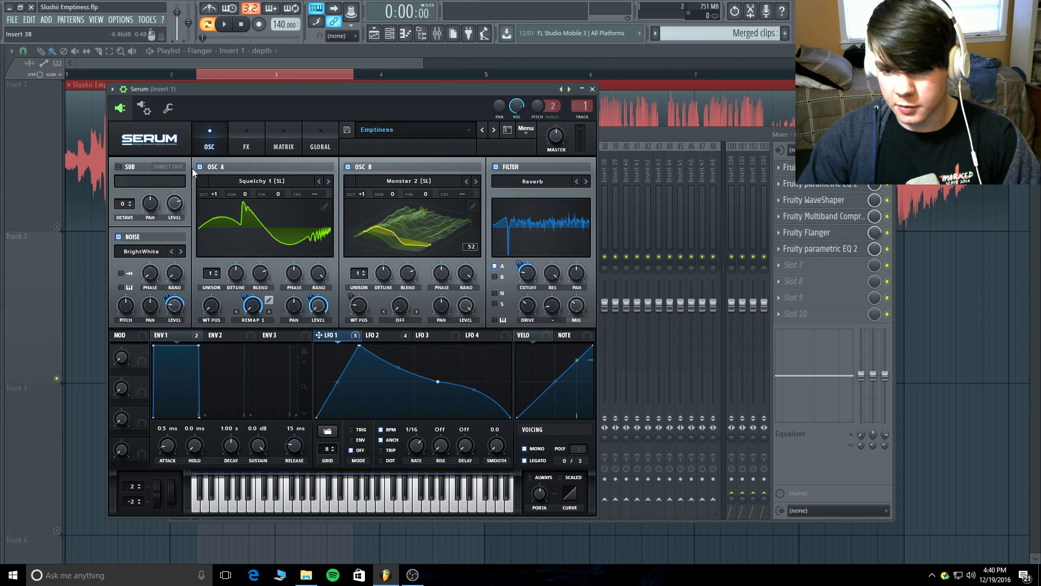
- Try the pattern with the LFO 1 to Mast.Tun matrix output at 0, and restore that output to 100
click(275, 144)
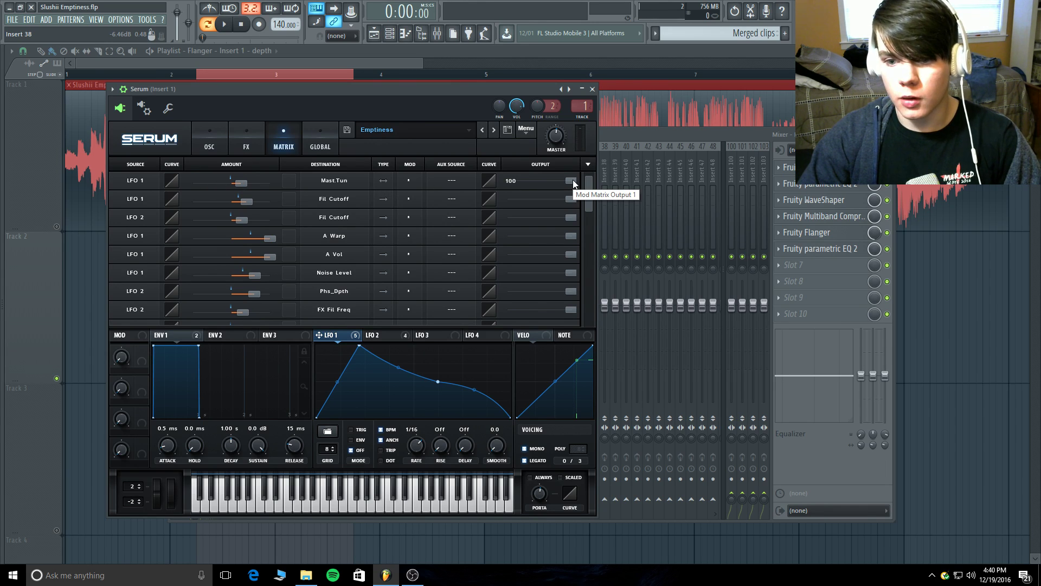
drag(570, 181, 392, 180)
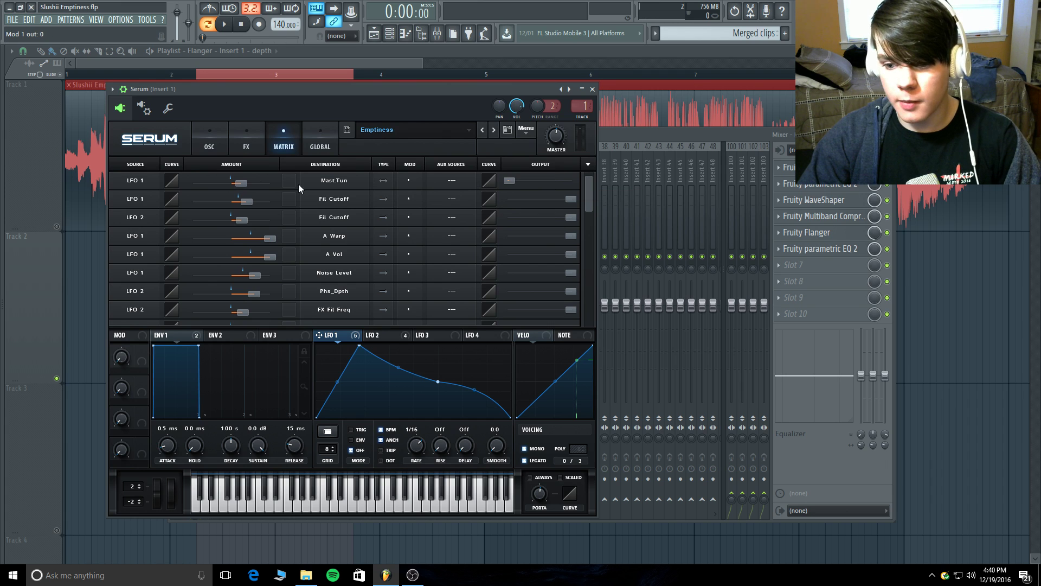
click(224, 24)
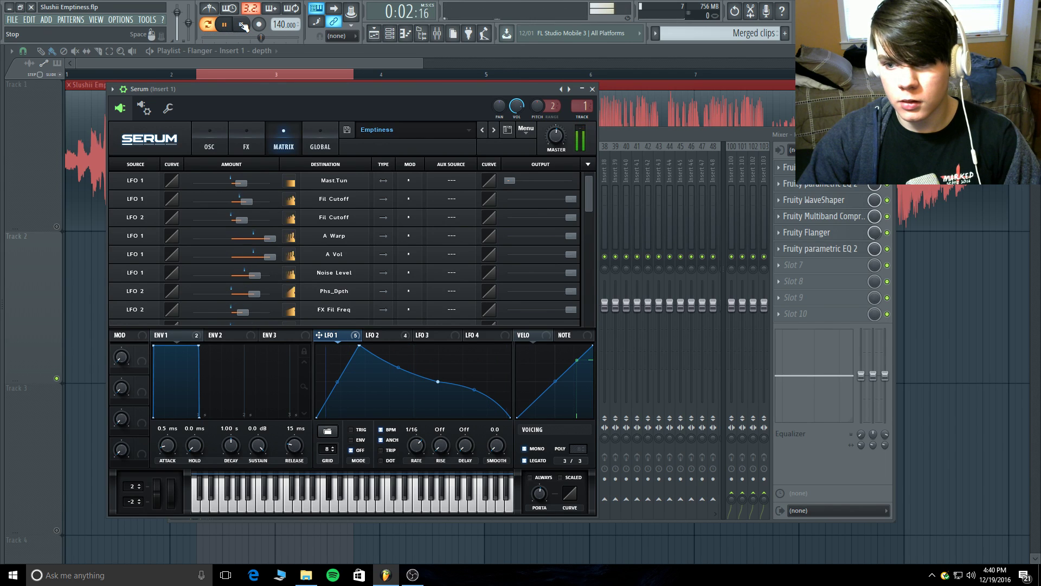
click(244, 26)
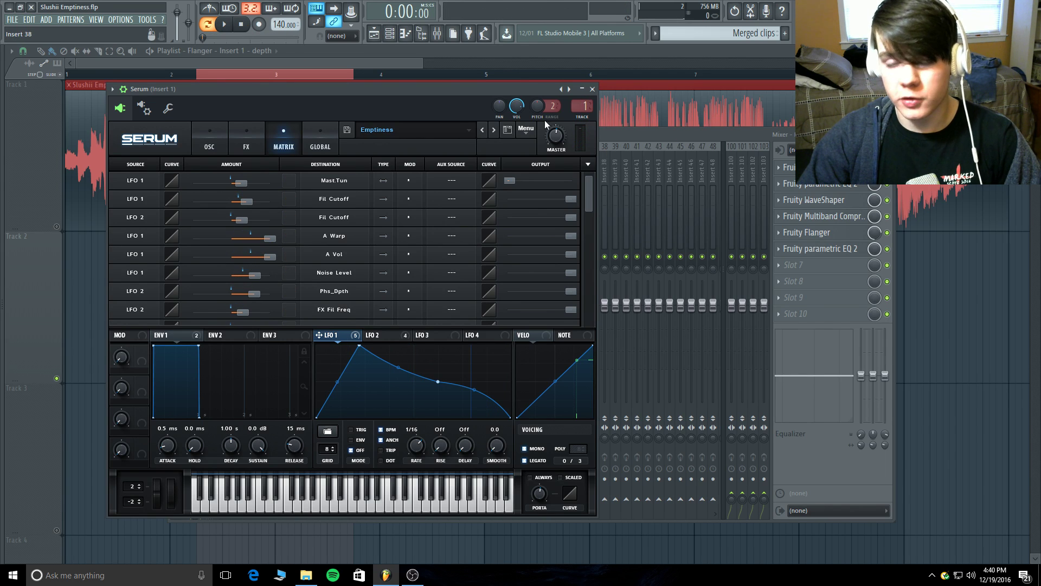
drag(511, 180, 715, 157)
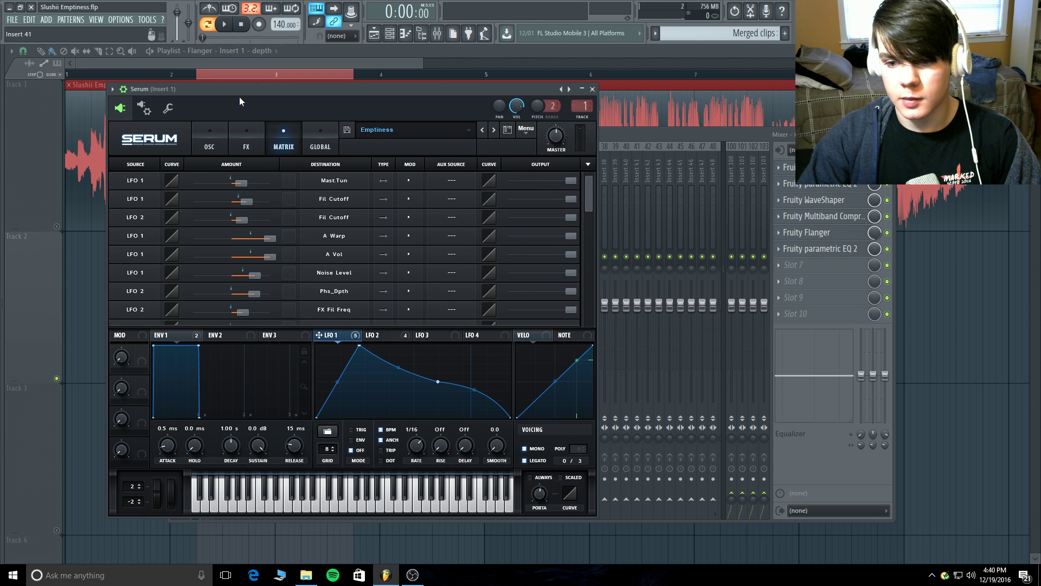
- Toggle Serum's Compressor effect and return to the oscillator page
click(226, 130)
click(229, 129)
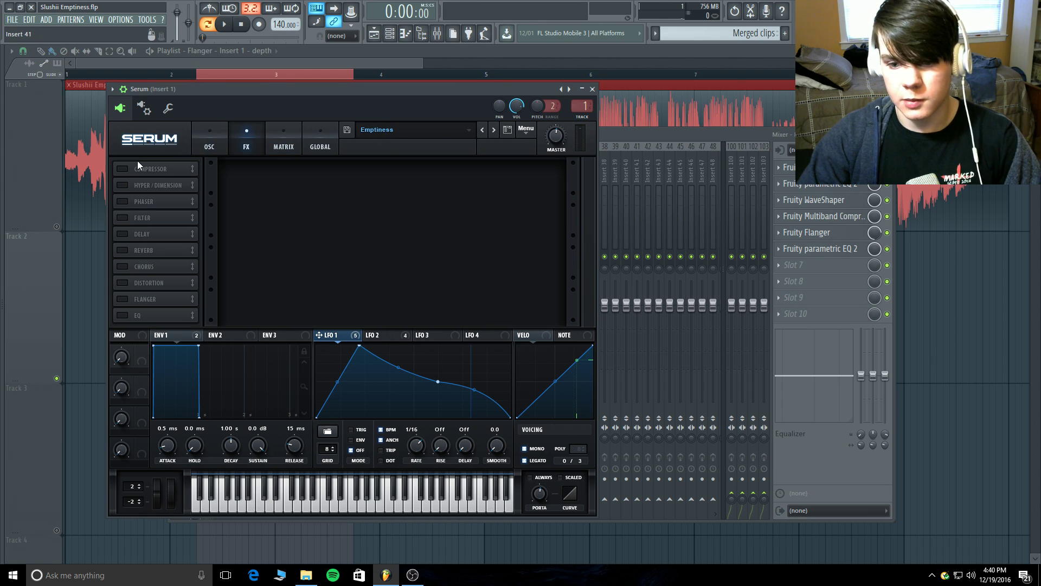
click(122, 168)
click(216, 145)
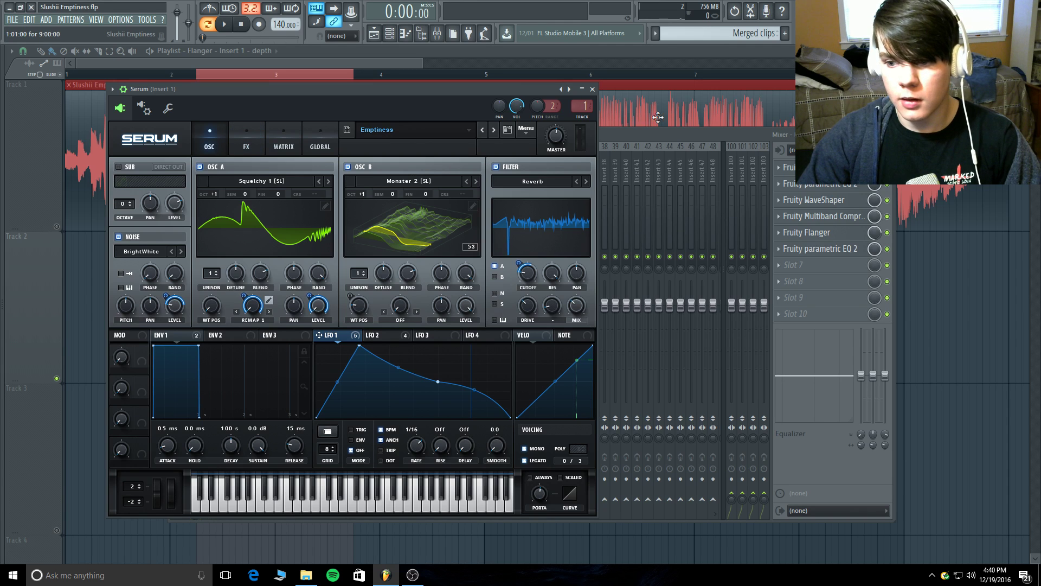
- Set the output of the LFO 1 to Mast.Tun modulation in the matrix to 0
click(280, 140)
drag(571, 180, 510, 180)
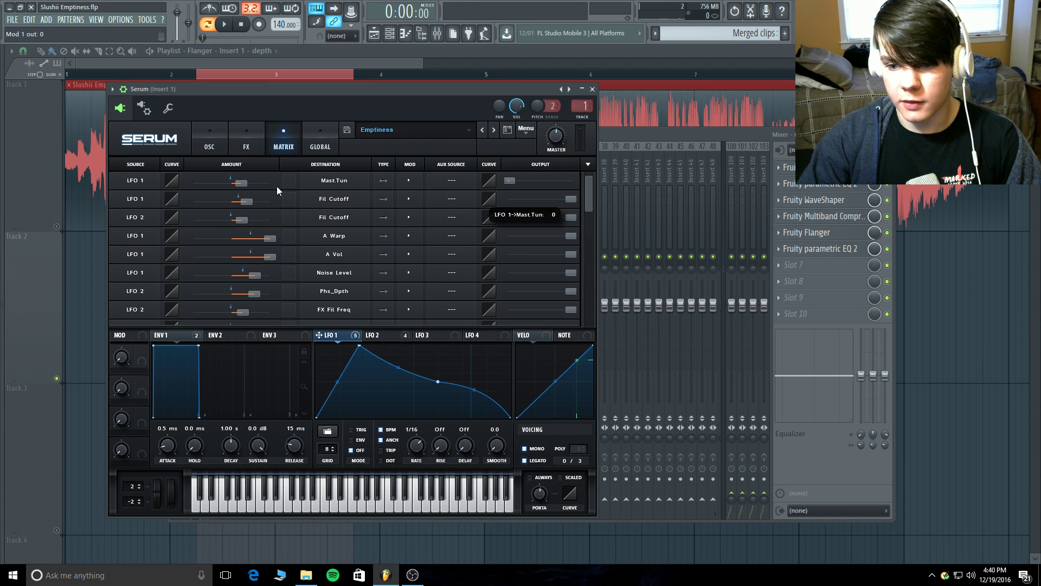
- Audition the pattern before and after restoring the LFO 1 to Mast.Tun matrix output to its maximum
click(231, 25)
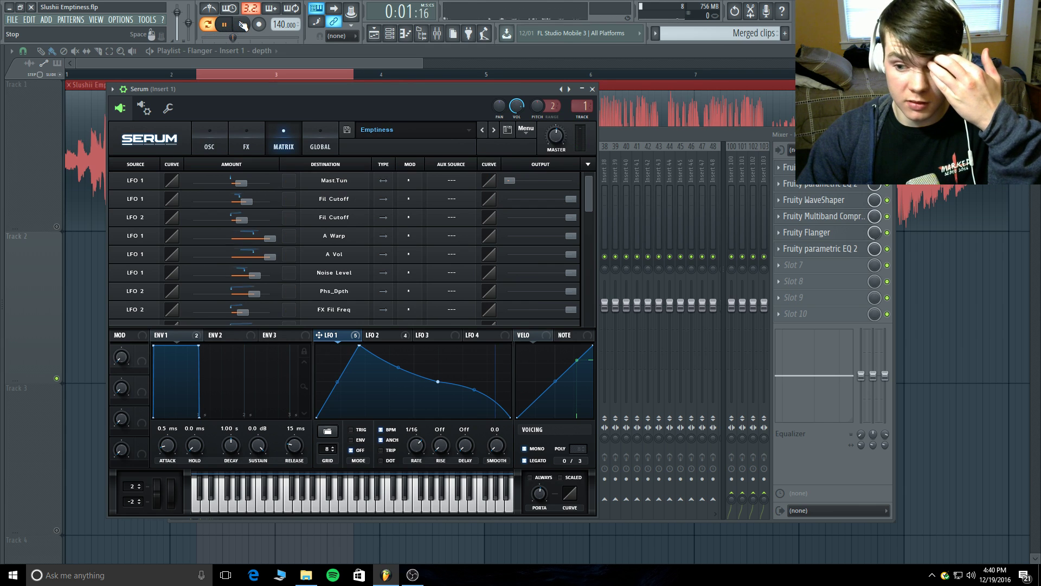
click(242, 24)
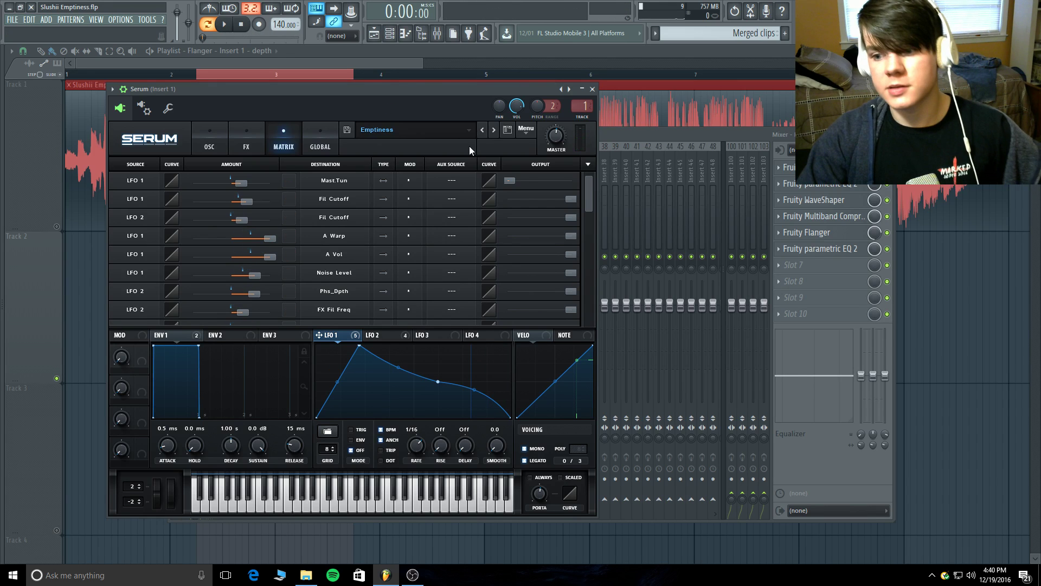
drag(518, 180, 728, 181)
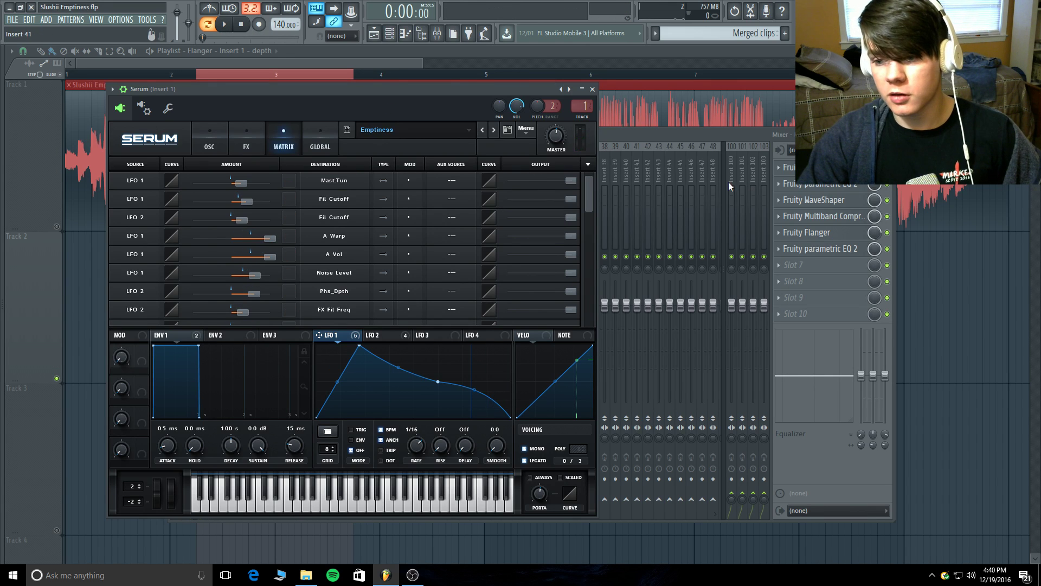
click(227, 26)
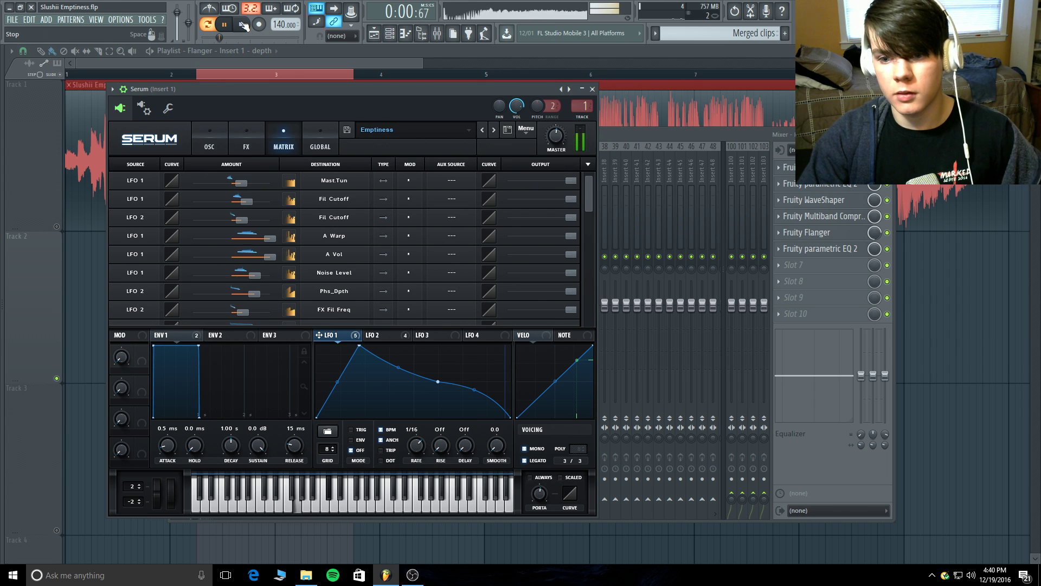
click(243, 25)
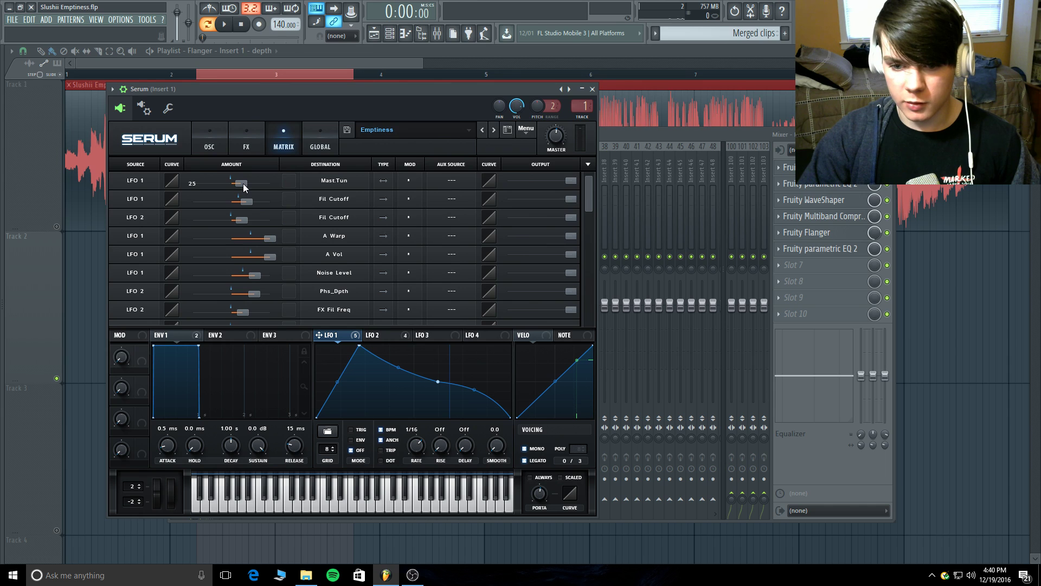
- Review the multiband Compressor settings on the effects page and turn on the Hyper/Dimension effect
click(217, 137)
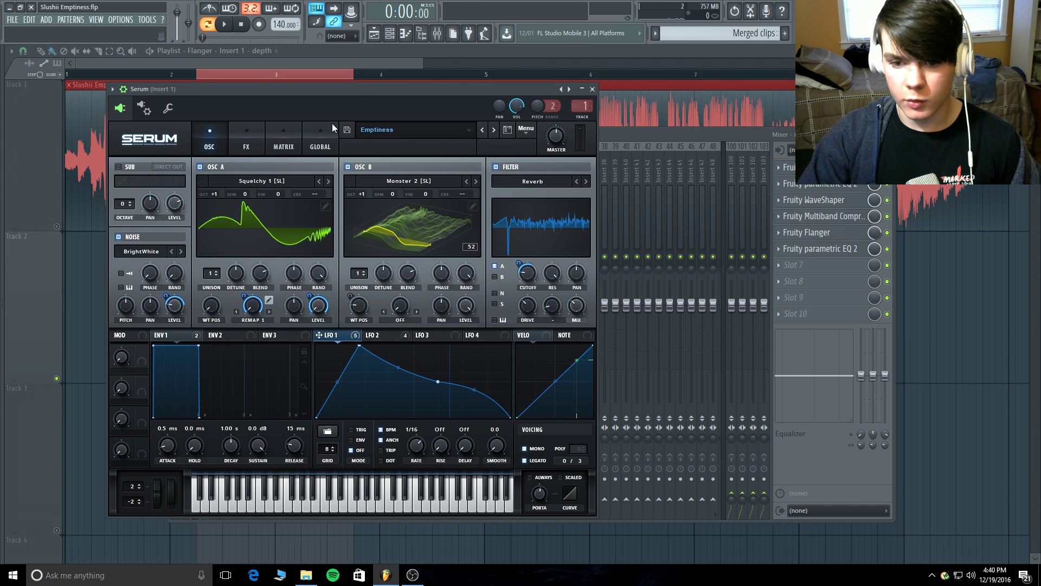
click(256, 132)
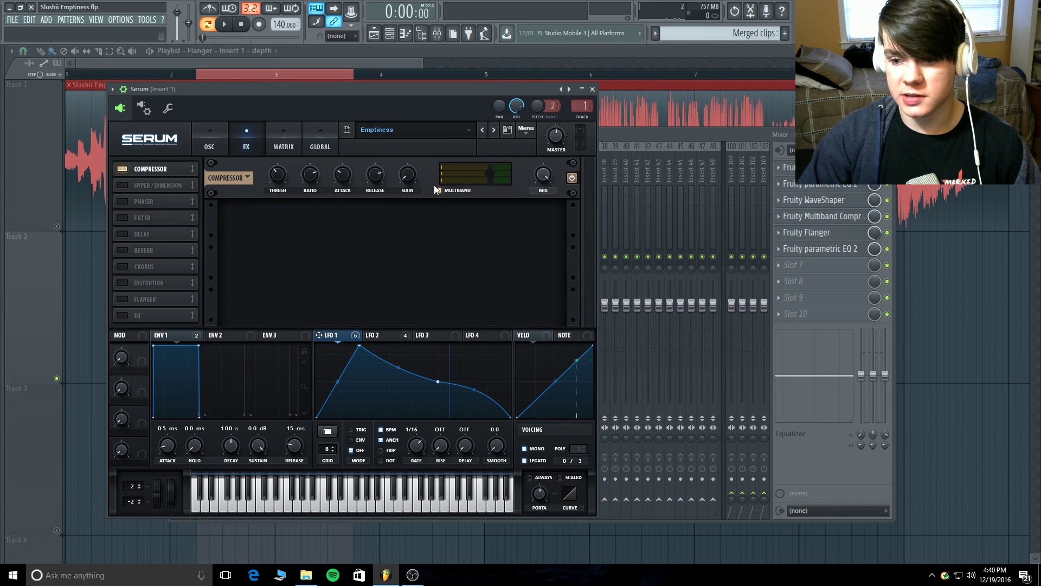
mouse_move(275, 173)
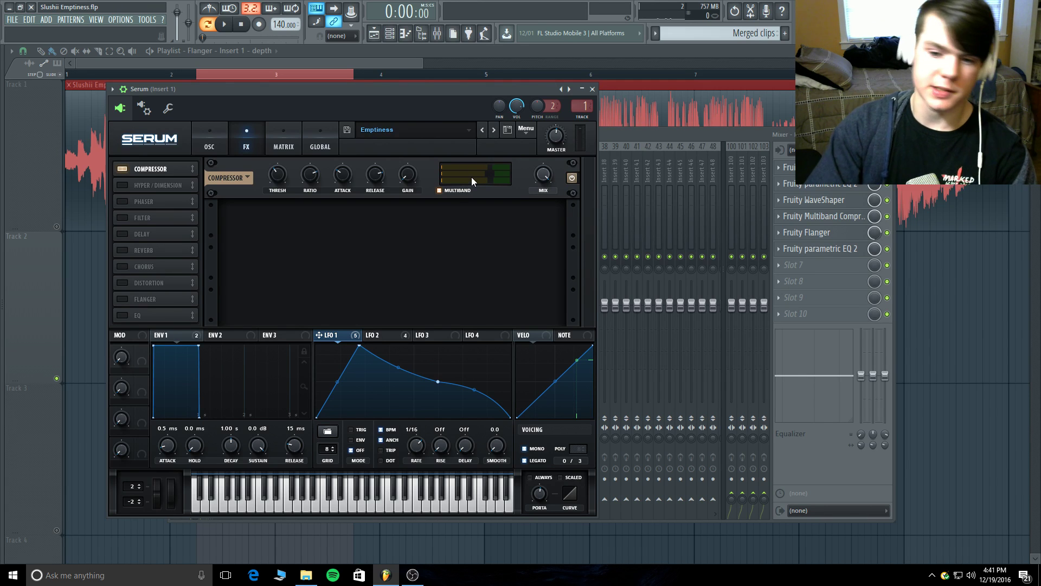
click(122, 185)
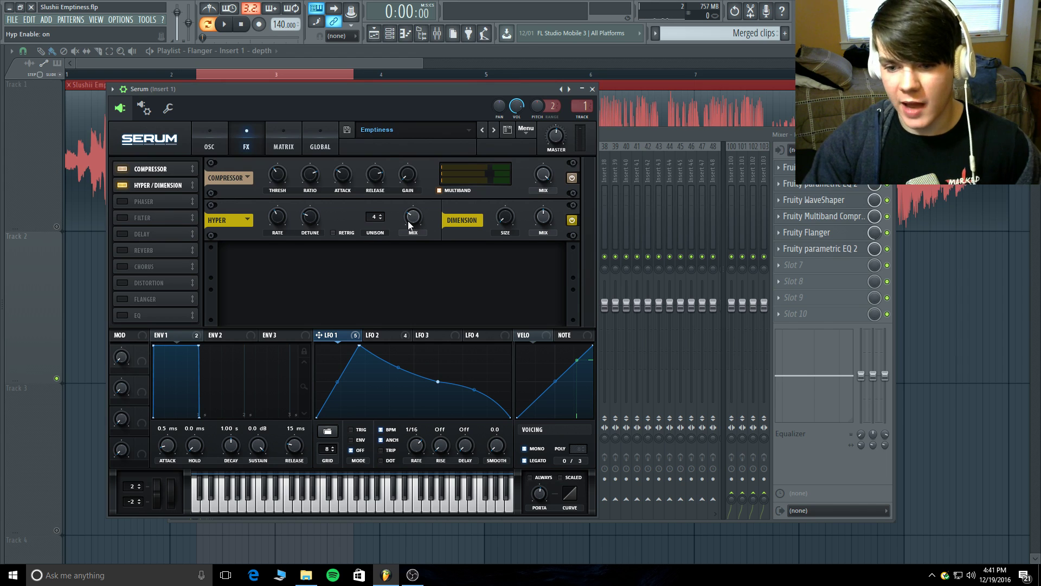
mouse_move(413, 219)
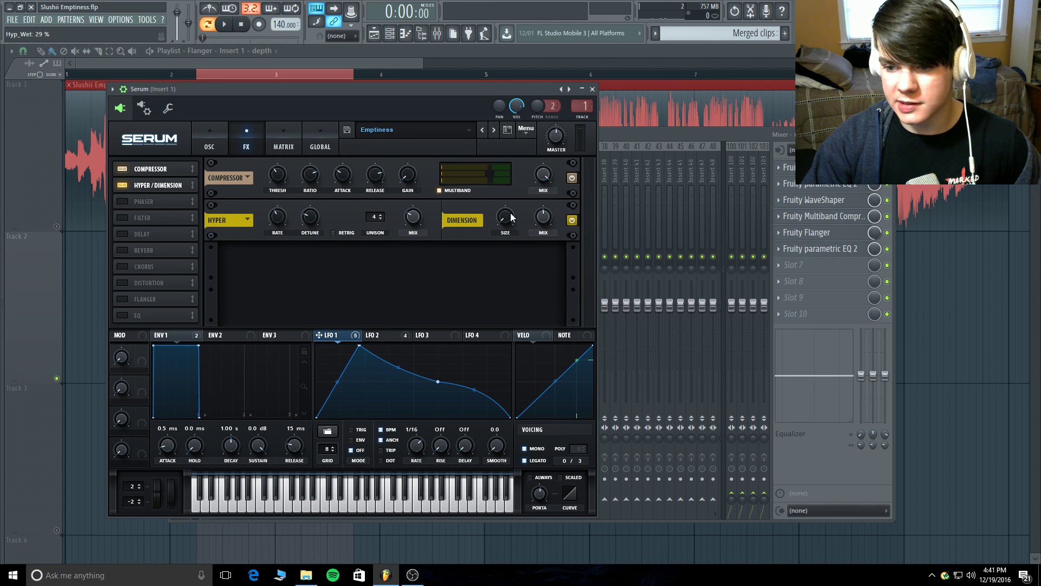
mouse_move(549, 223)
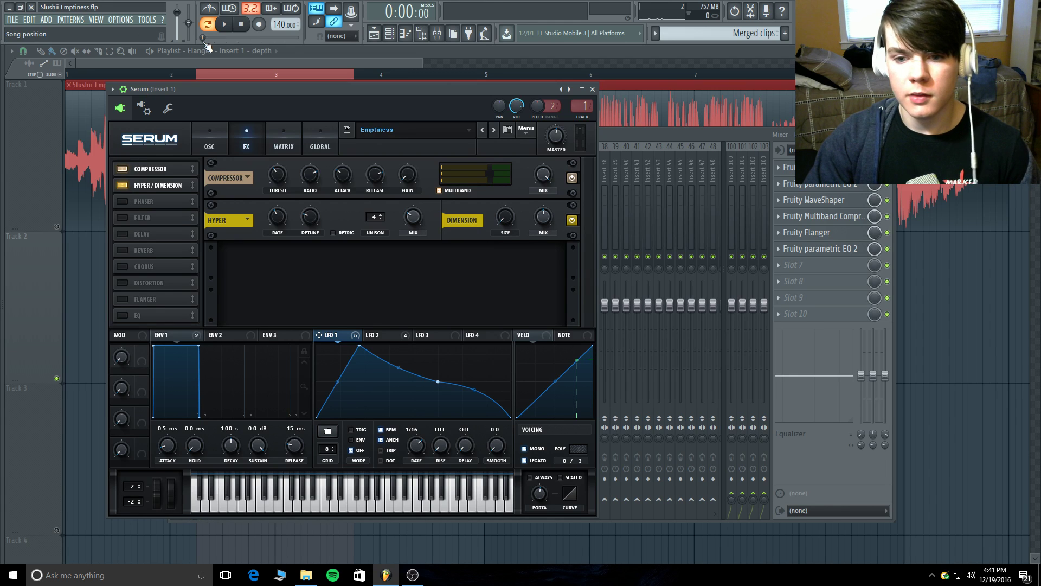
- Compare the pattern's playback with the Hyper/Dimension effect on and off, leaving the effect on
click(227, 24)
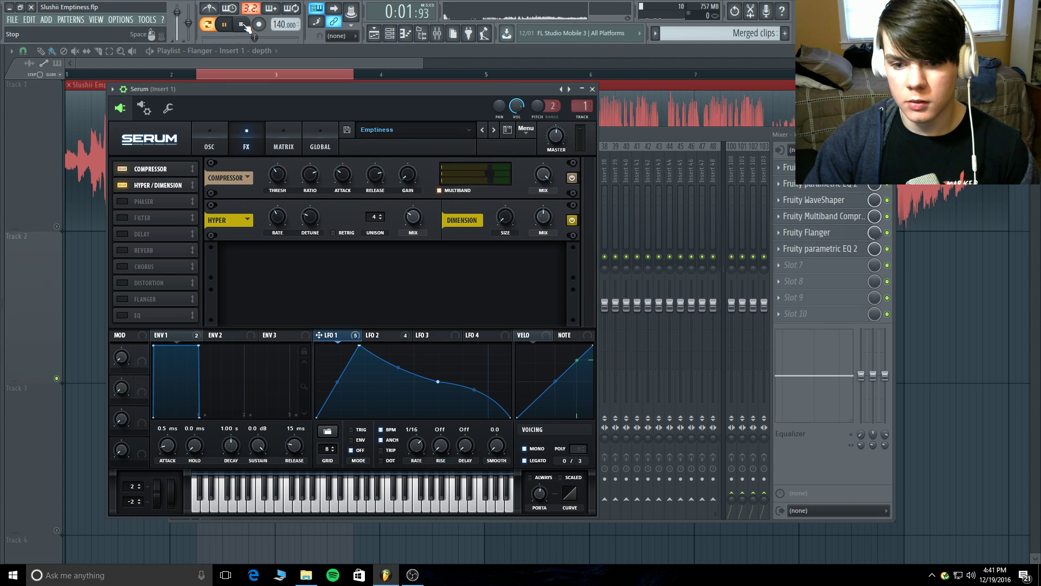
click(122, 185)
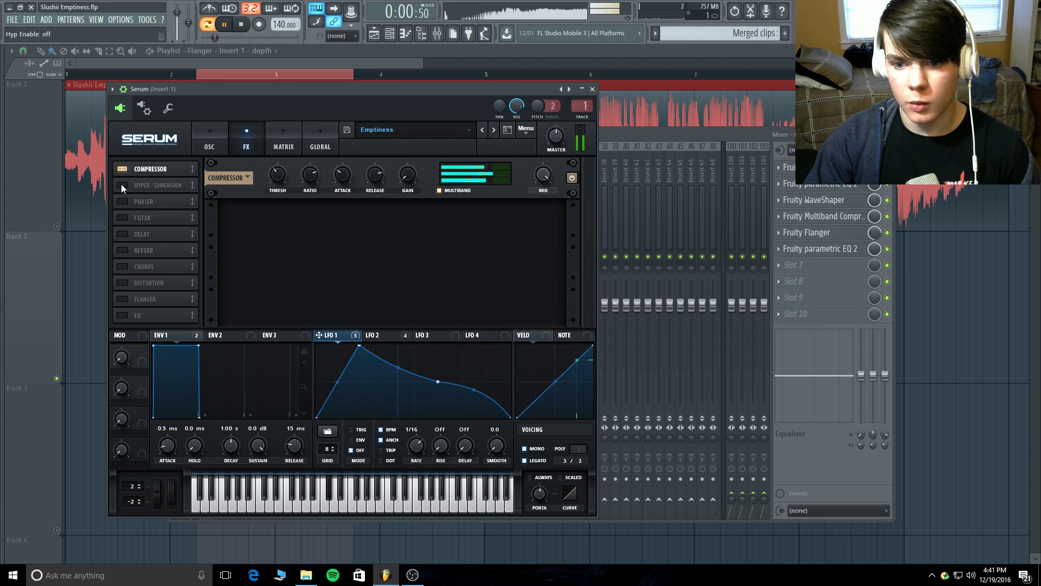
click(225, 26)
click(125, 185)
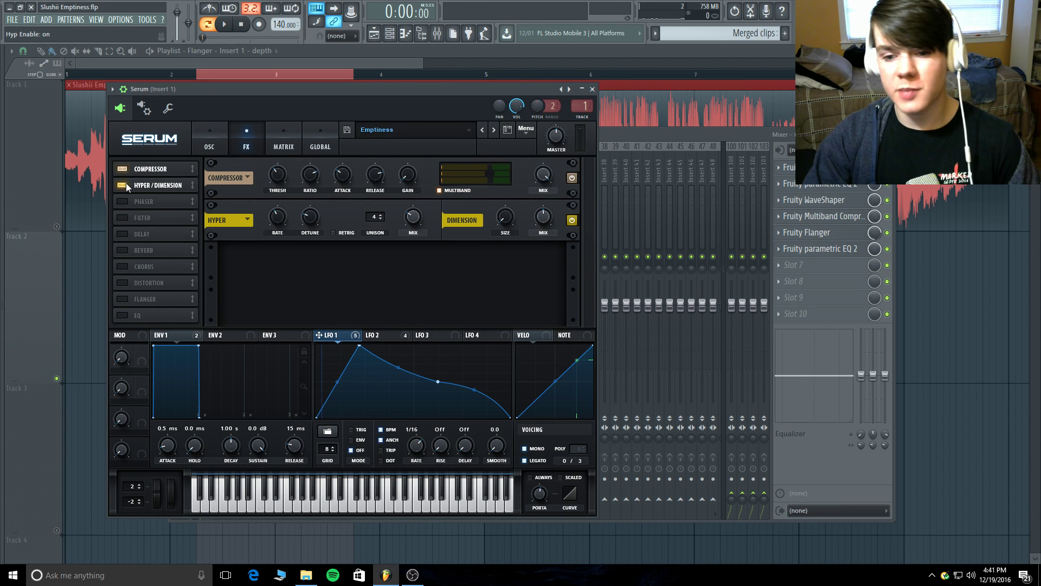
- Turn on the Phaser effect and set LFO 2's modulation amount on its Depth to 60
click(129, 200)
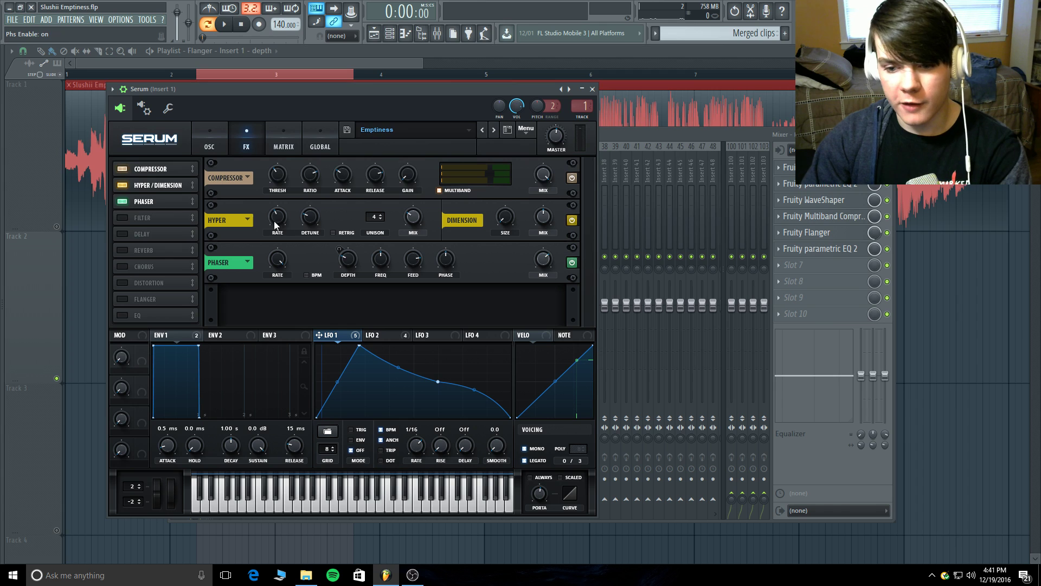
mouse_move(280, 246)
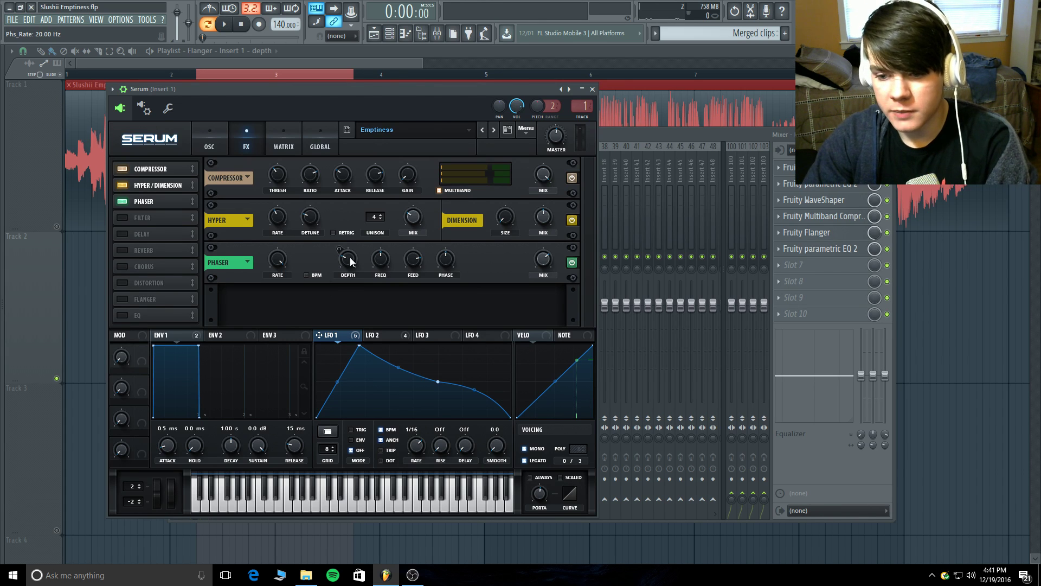
mouse_move(351, 262)
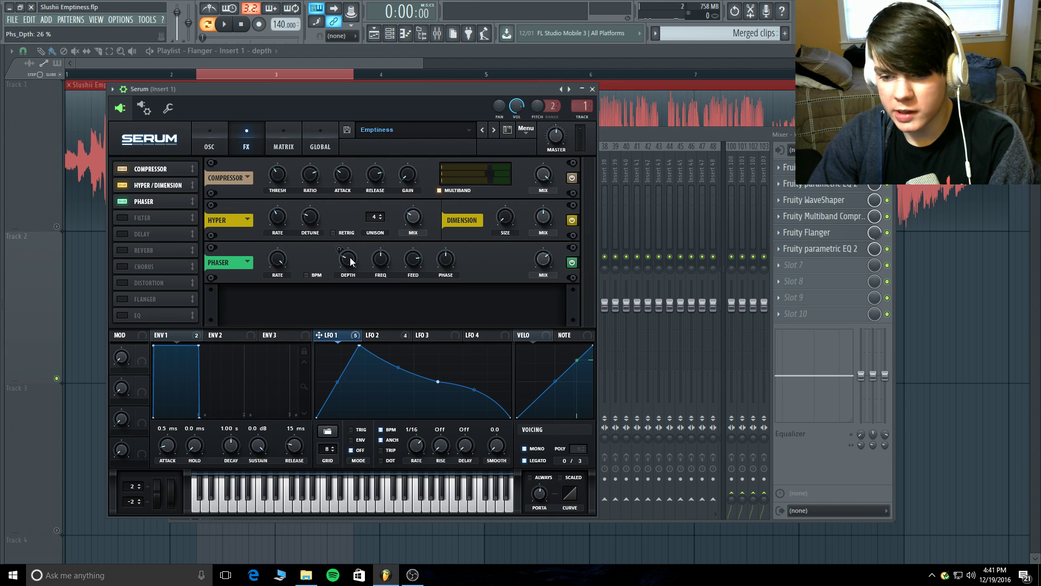
drag(381, 331, 337, 254)
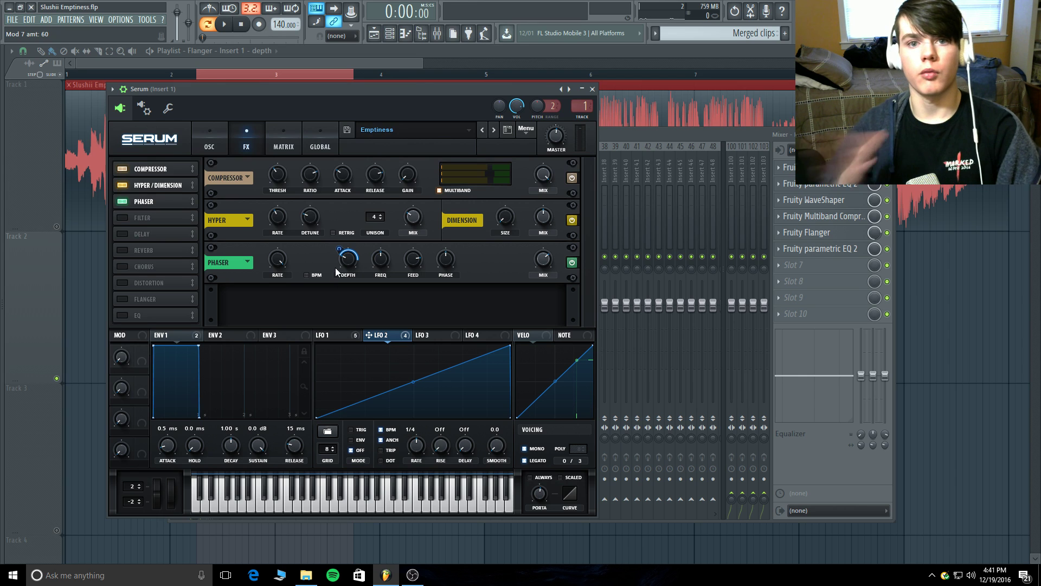
mouse_move(335, 268)
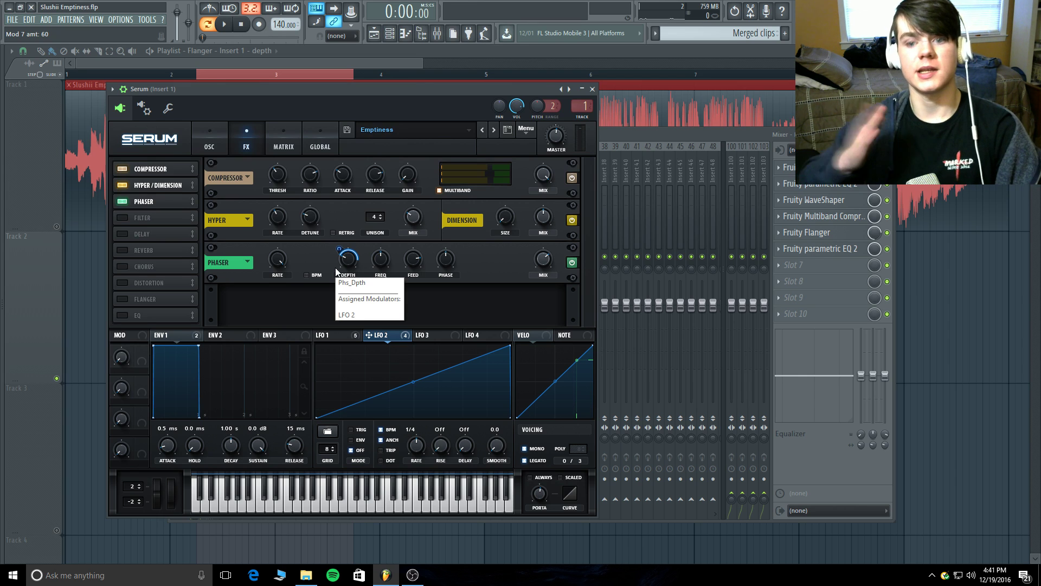
- Compare the LFO 1 and LFO 2 shapes and audition the pattern with the Phaser on
click(337, 336)
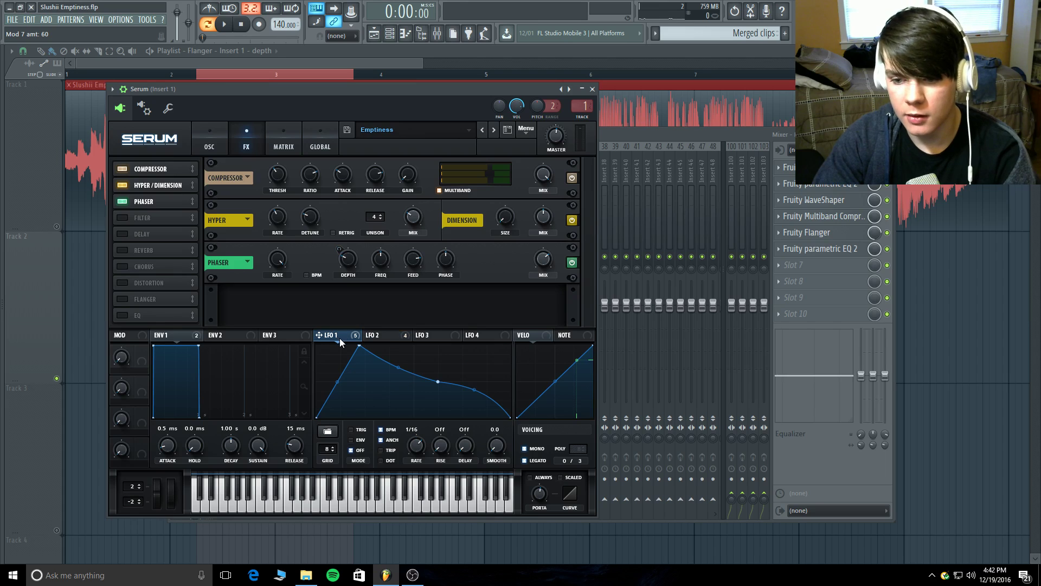
click(401, 335)
click(234, 25)
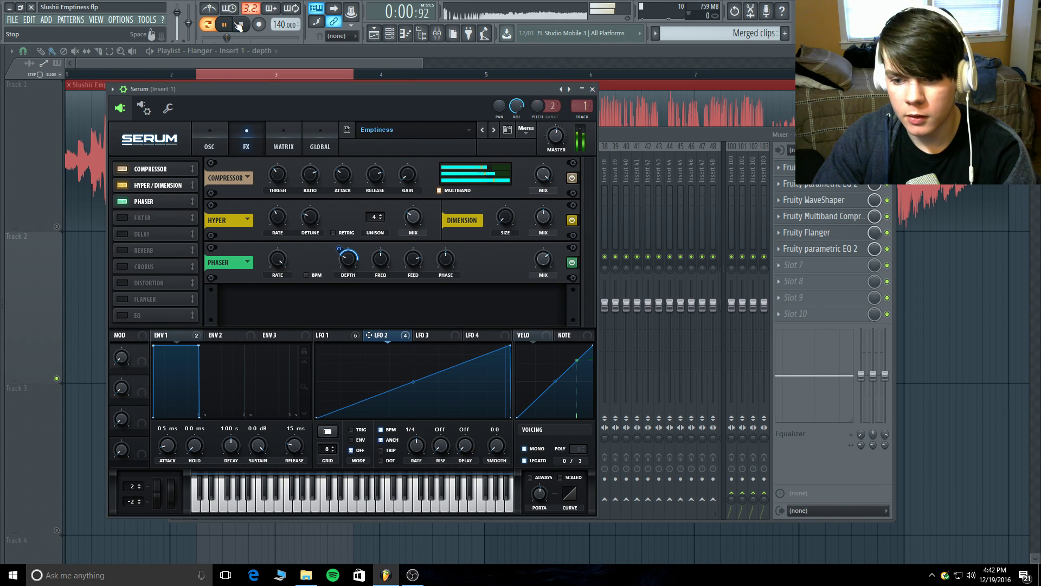
click(238, 25)
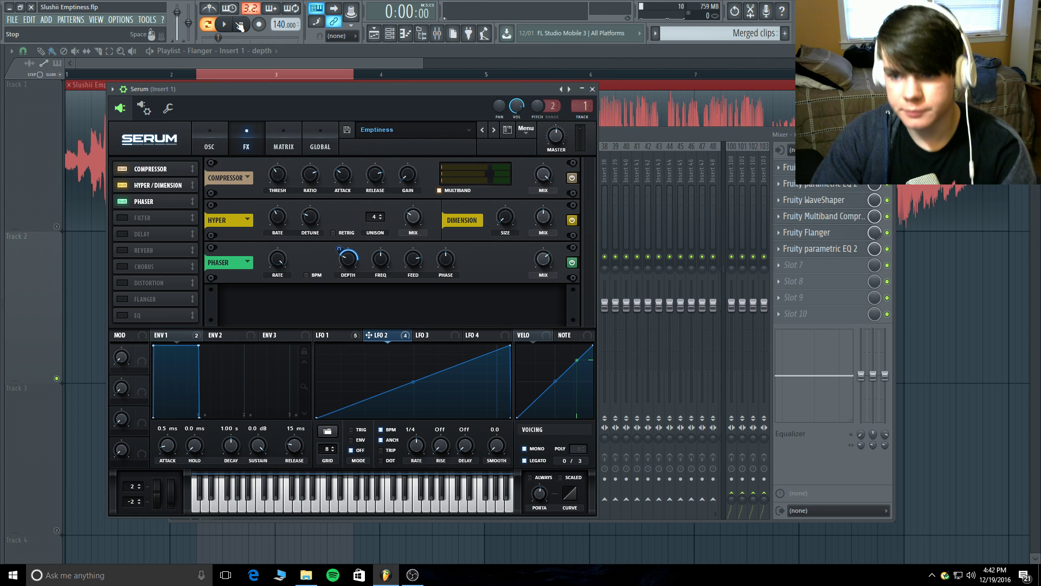
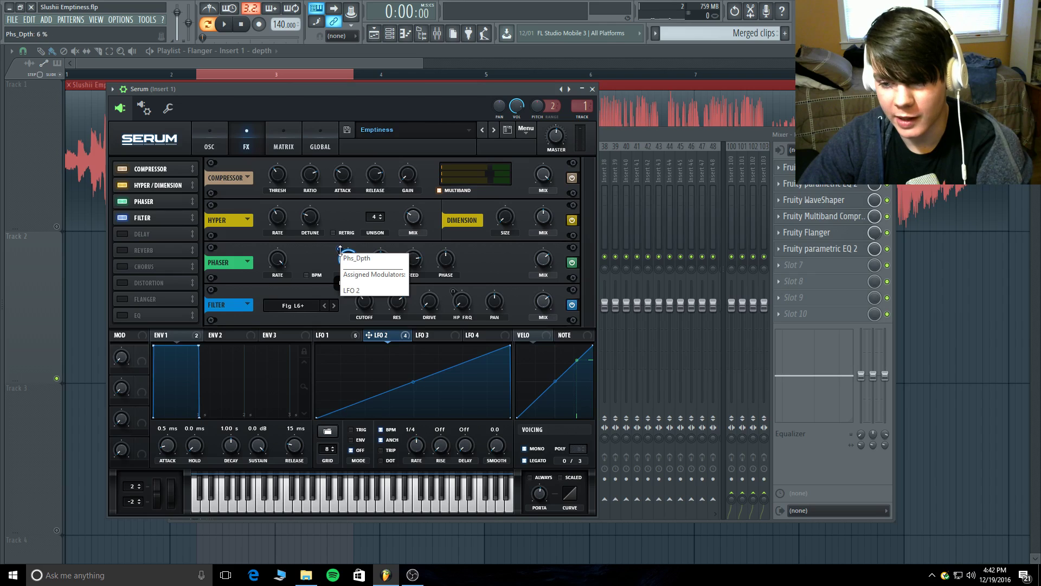
- Try setting the Phaser's Depth to 20%
scroll(340, 251, up, 9)
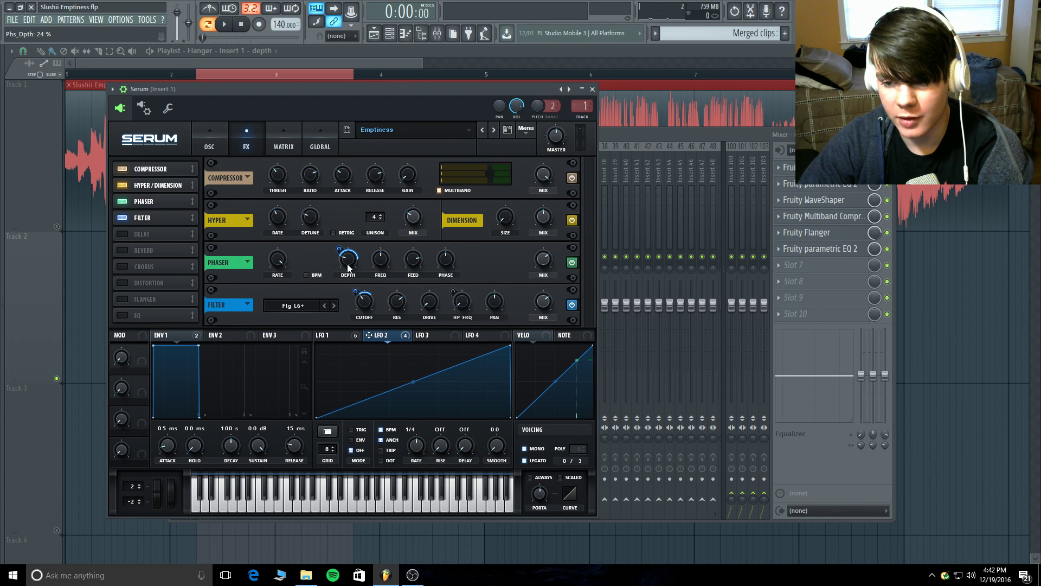
scroll(349, 265, up, 1)
mouse_move(349, 266)
mouse_down()
mouse_move(347, 280)
mouse_move(349, 271)
mouse_up()
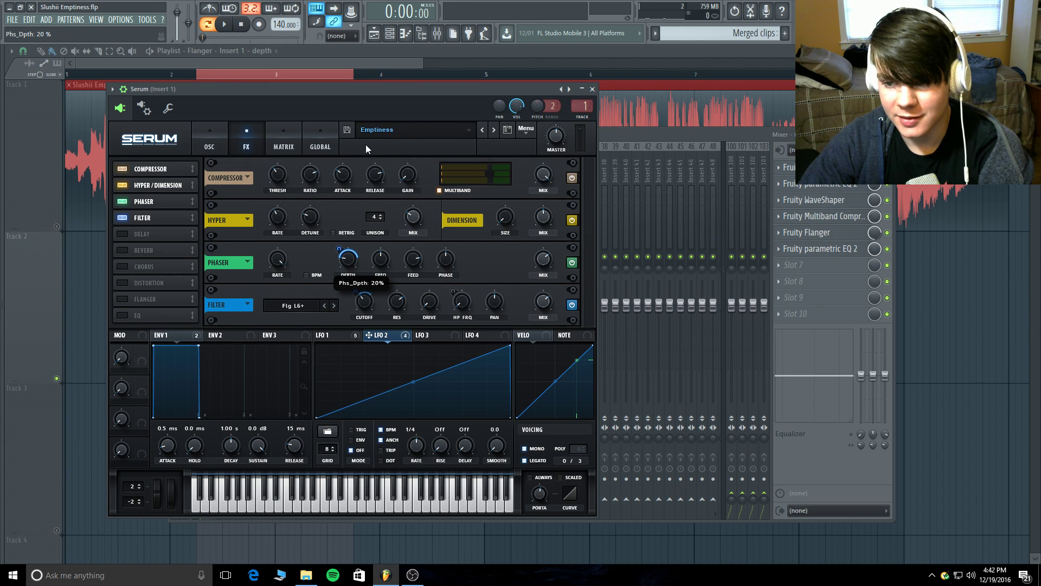
- Reload the Emptiness preset from the Basses folder of the user's My Presets
click(374, 130)
mouse_move(402, 252)
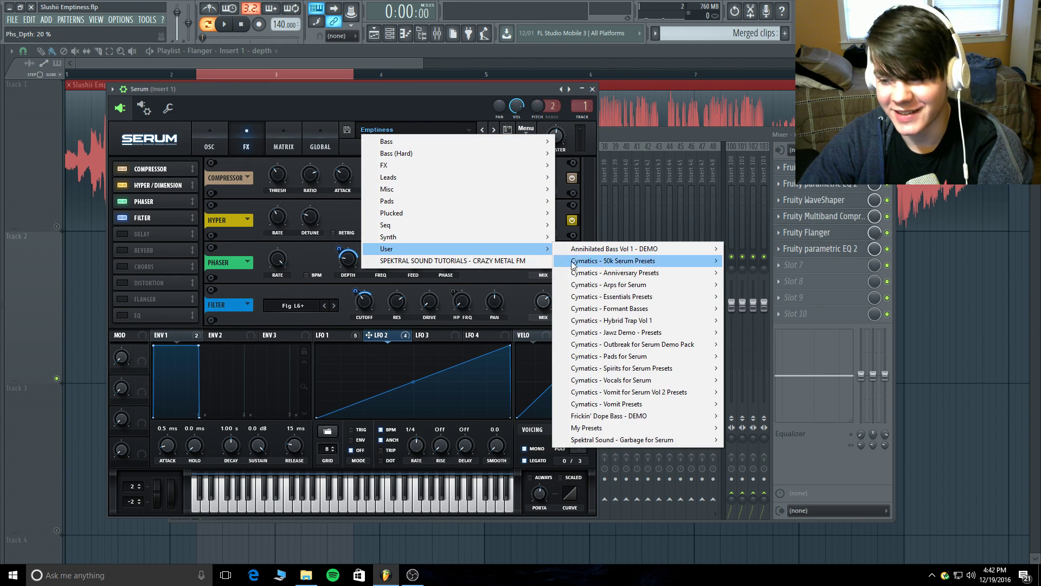
mouse_move(655, 428)
mouse_move(754, 427)
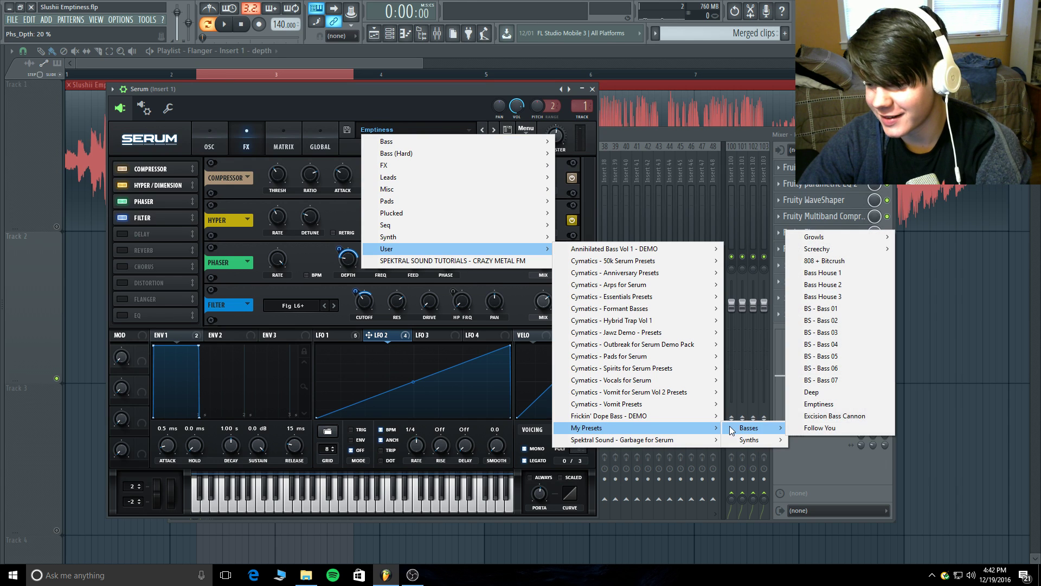
click(835, 408)
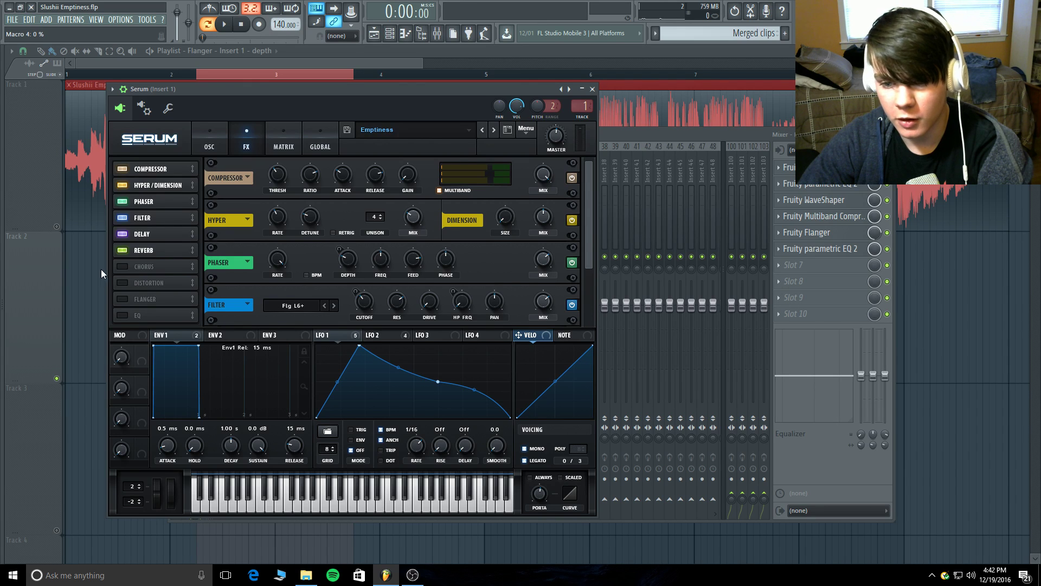
- Turn off the Reverb and Delay effects, show LFO 2, and raise the effects Filter's Cutoff to 104 Hz
click(125, 251)
click(125, 236)
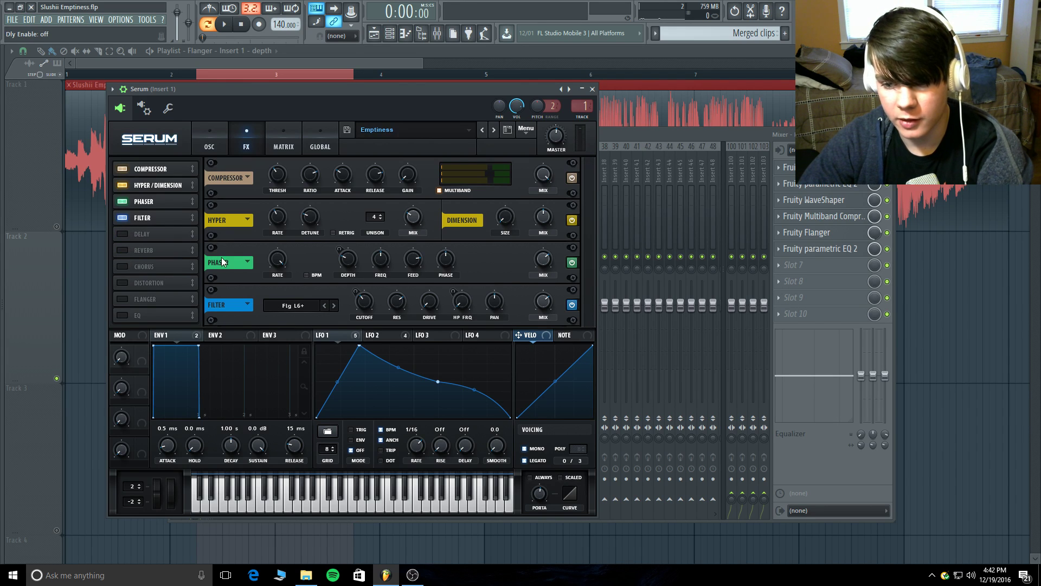
click(385, 335)
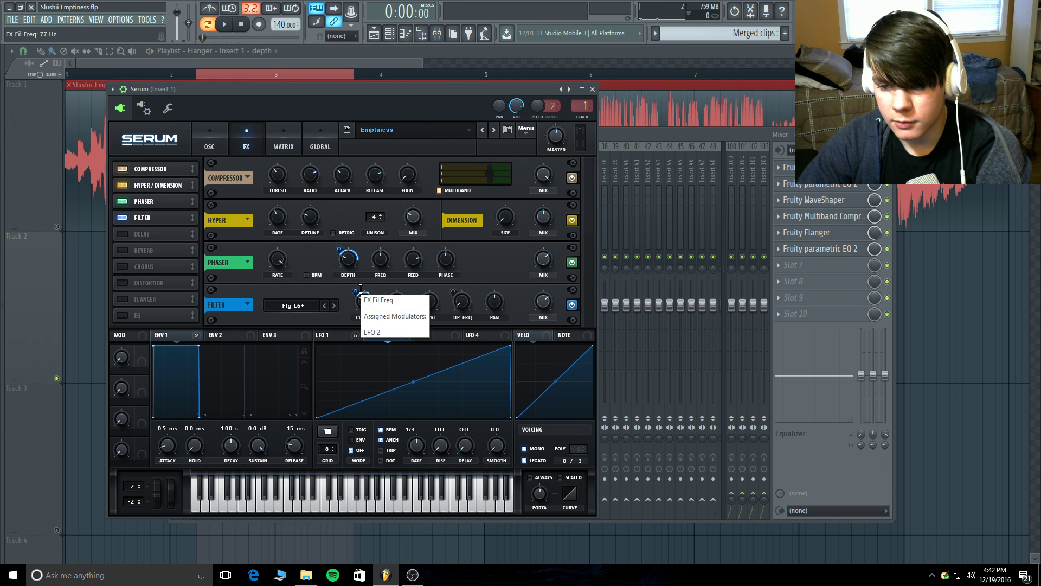
scroll(361, 287, up, 2)
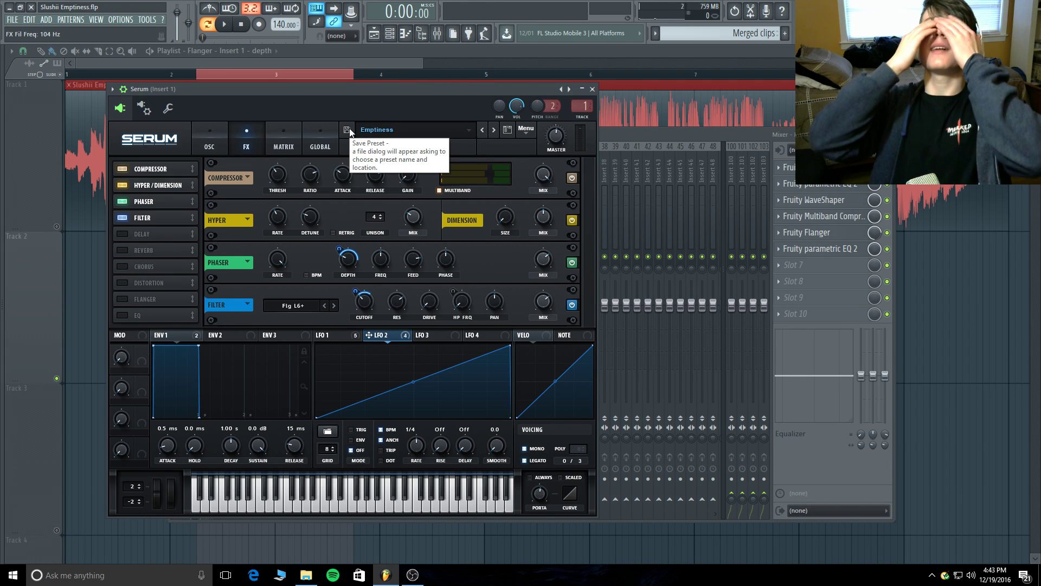
- Load the saved Emptiness bass preset again to discard the effect and filter cutoff changes
click(376, 129)
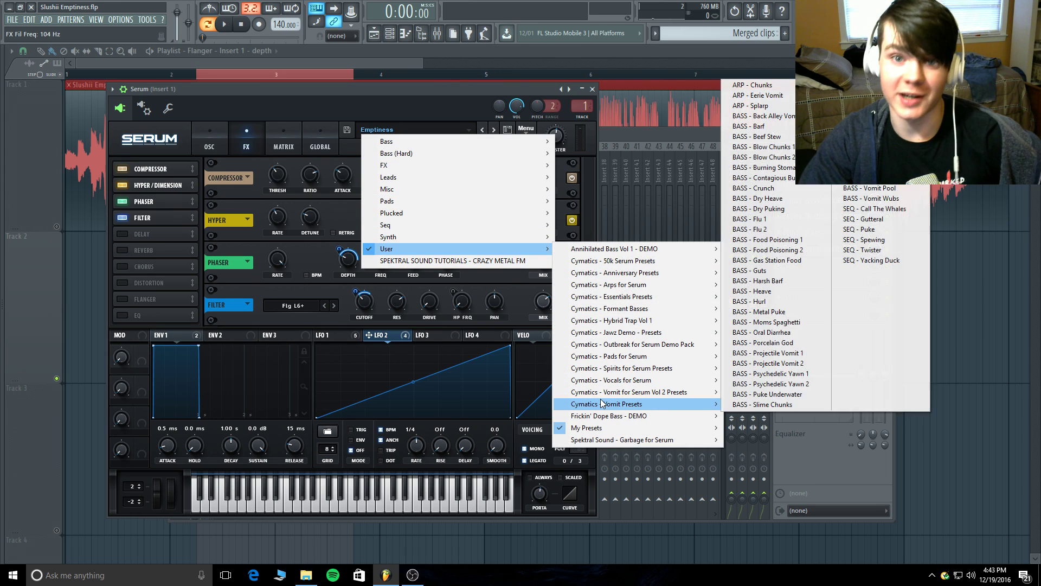
mouse_move(602, 396)
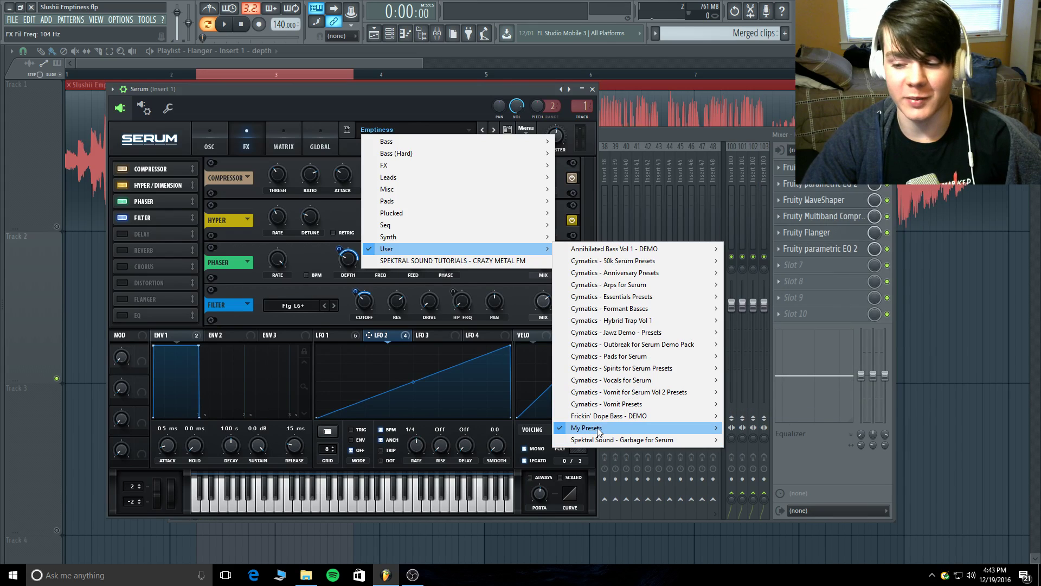
mouse_move(640, 428)
mouse_move(762, 428)
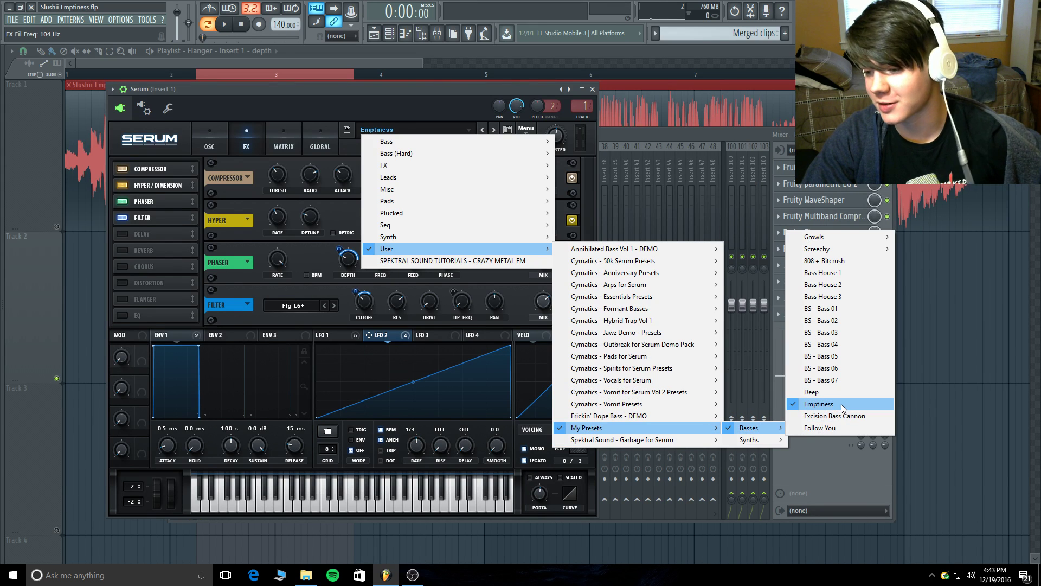
click(841, 405)
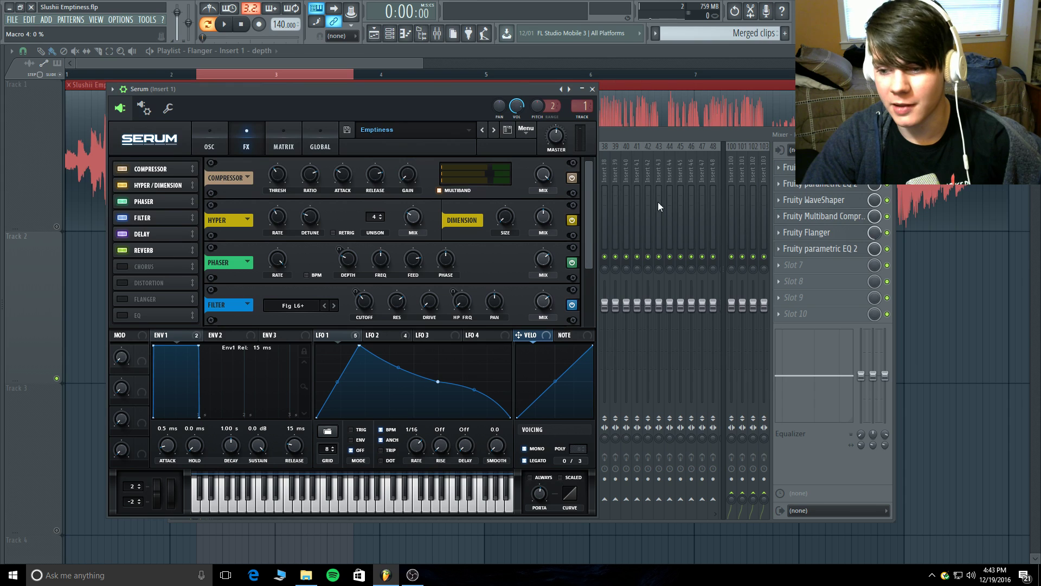
- Turn off the Reverb and Delay effects
drag(590, 179, 583, 253)
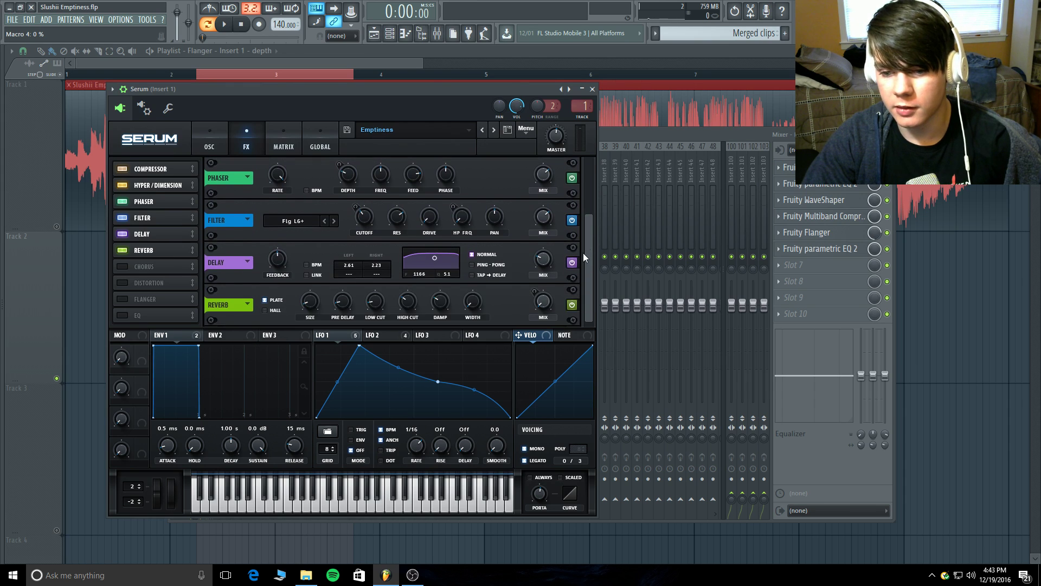
click(123, 250)
click(124, 234)
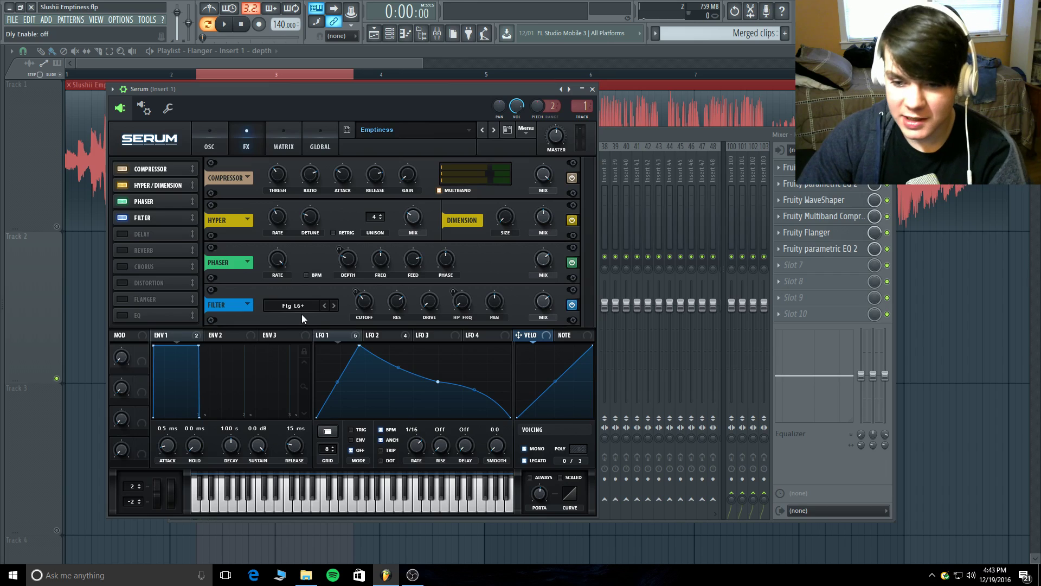
- Show LFO 2 and examine its modulation of the effects Filter's Cutoff, along with the Filter's Resonance and Drive settings
click(383, 335)
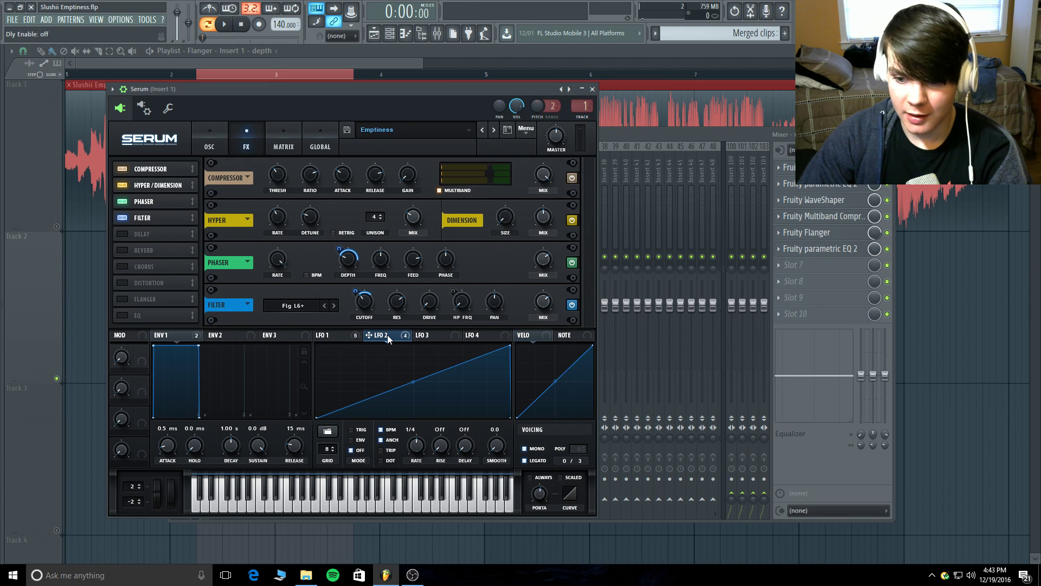
mouse_move(366, 309)
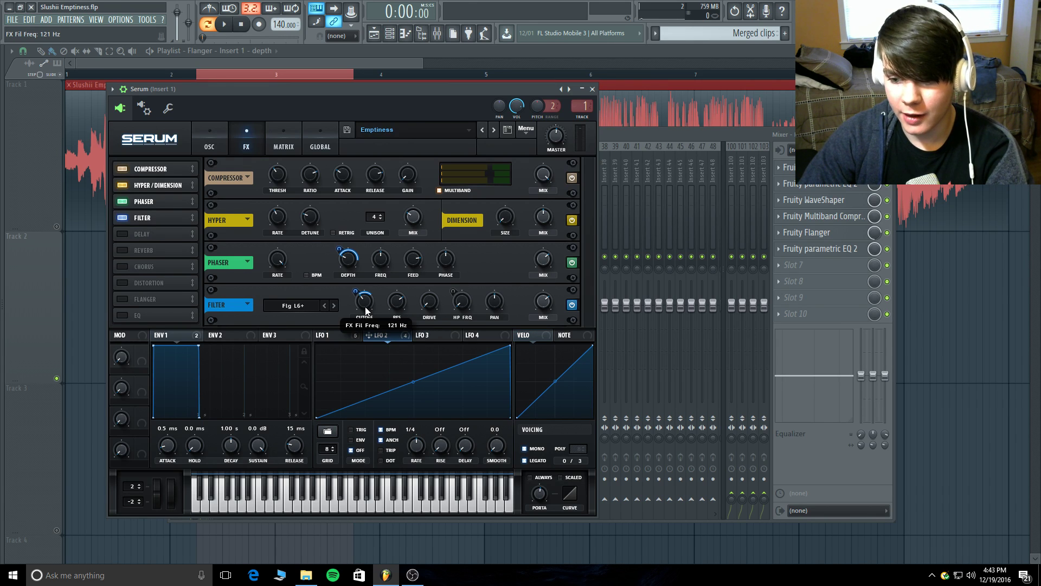
mouse_move(360, 289)
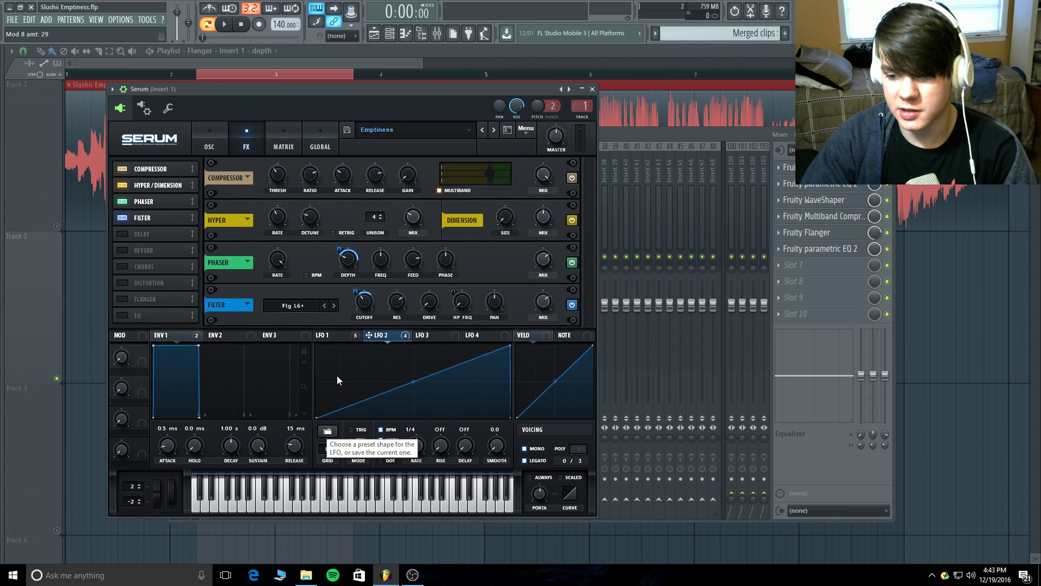
mouse_move(400, 307)
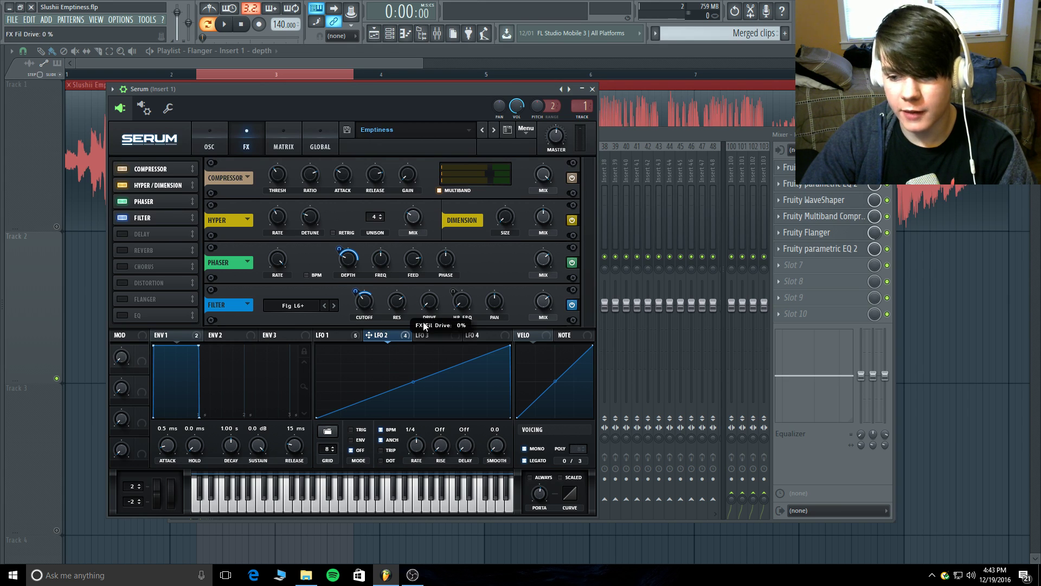
click(344, 335)
click(399, 335)
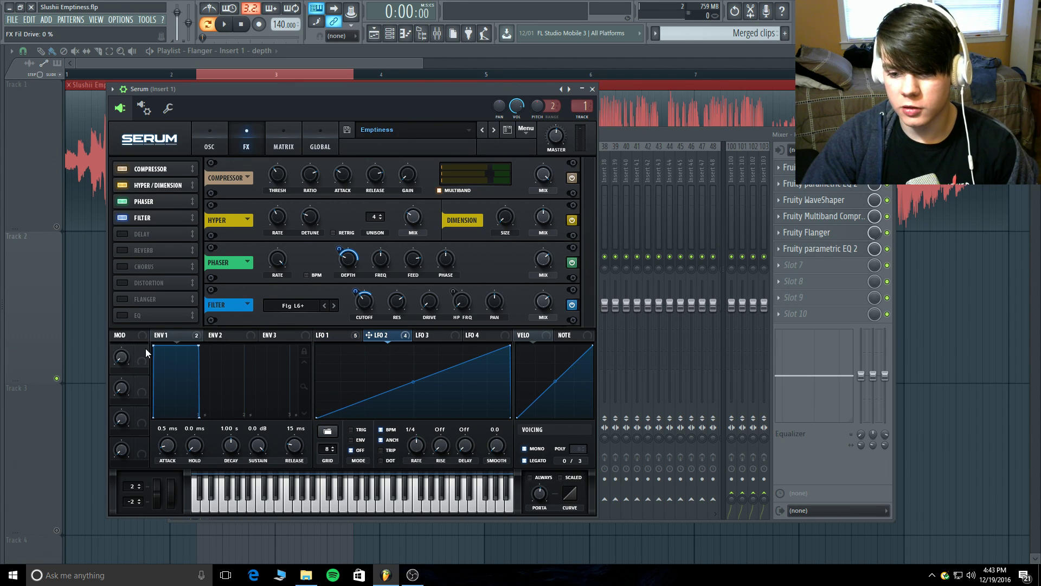
- Set Env 1's modulation of the effects Filter's HP Freq to 54 and return HP Freq to 0% after trying 100%
click(165, 337)
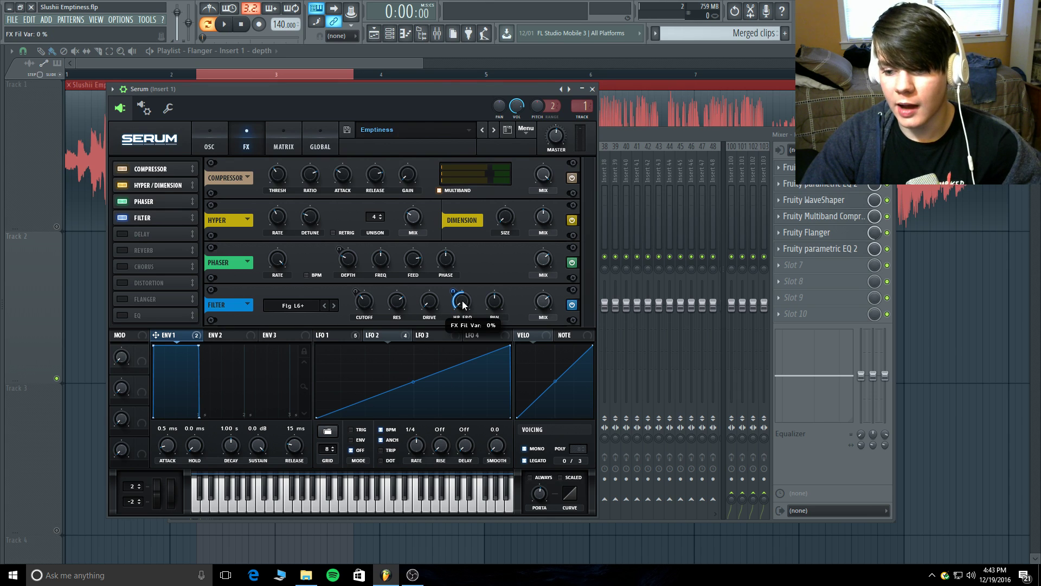
drag(454, 288, 453, 258)
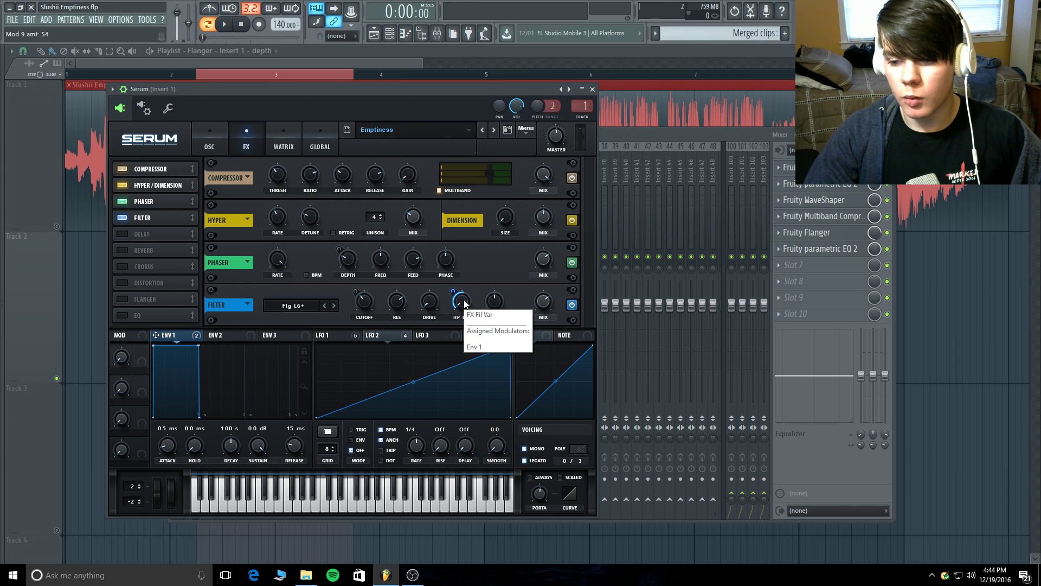
click(465, 306)
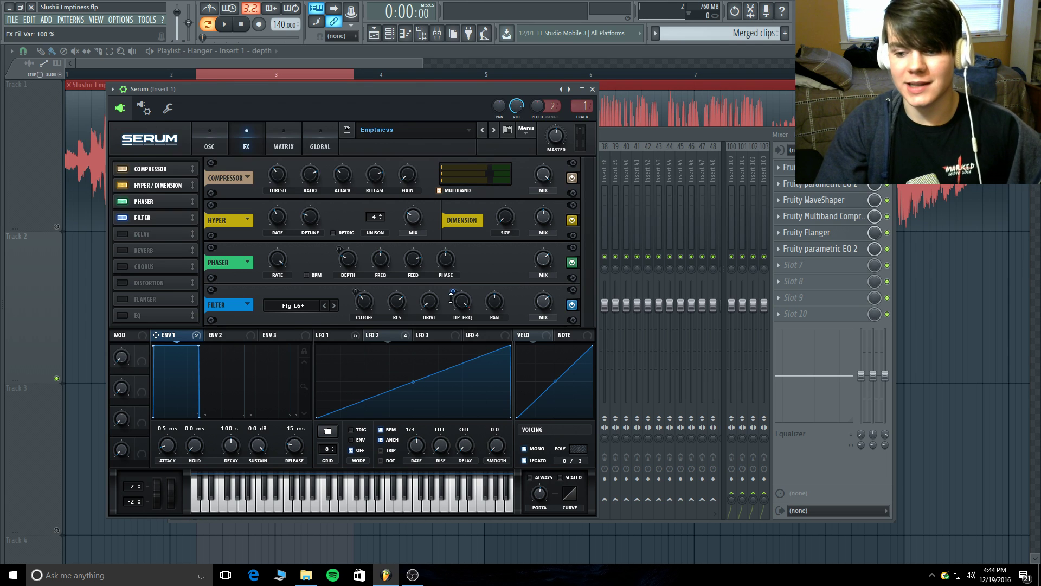
drag(452, 300, 448, 460)
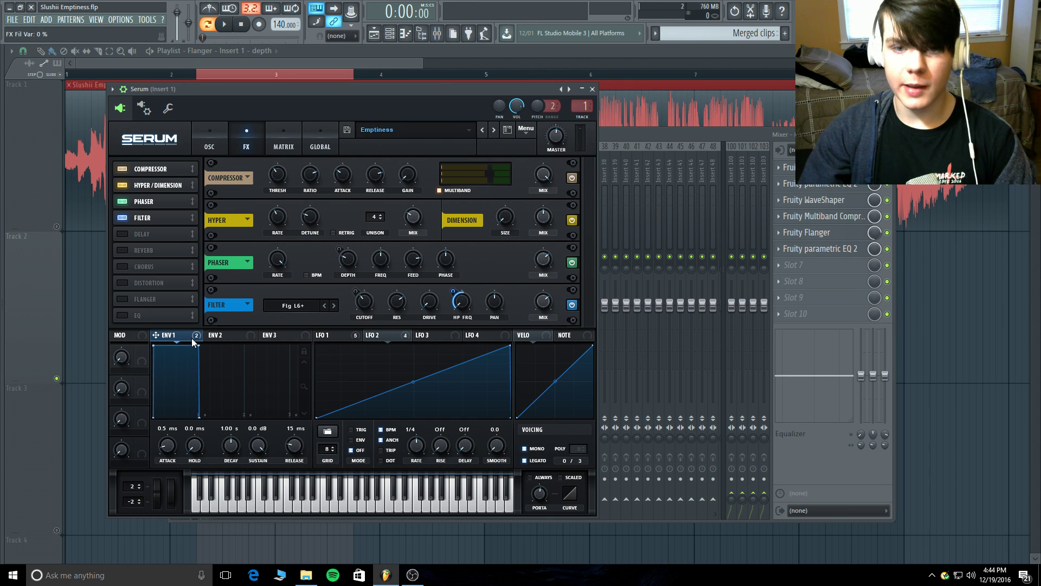
mouse_move(192, 341)
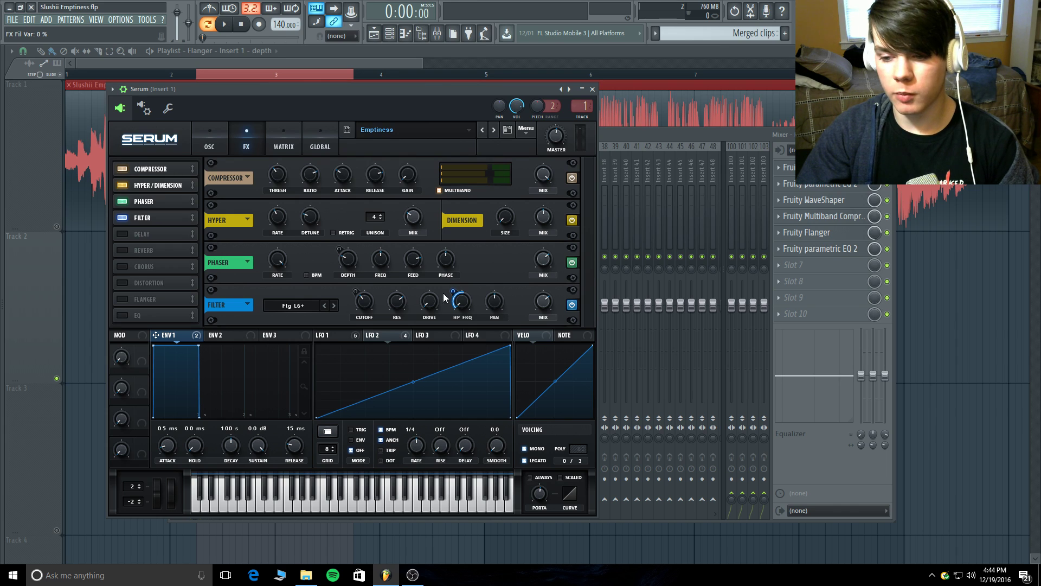
mouse_move(455, 292)
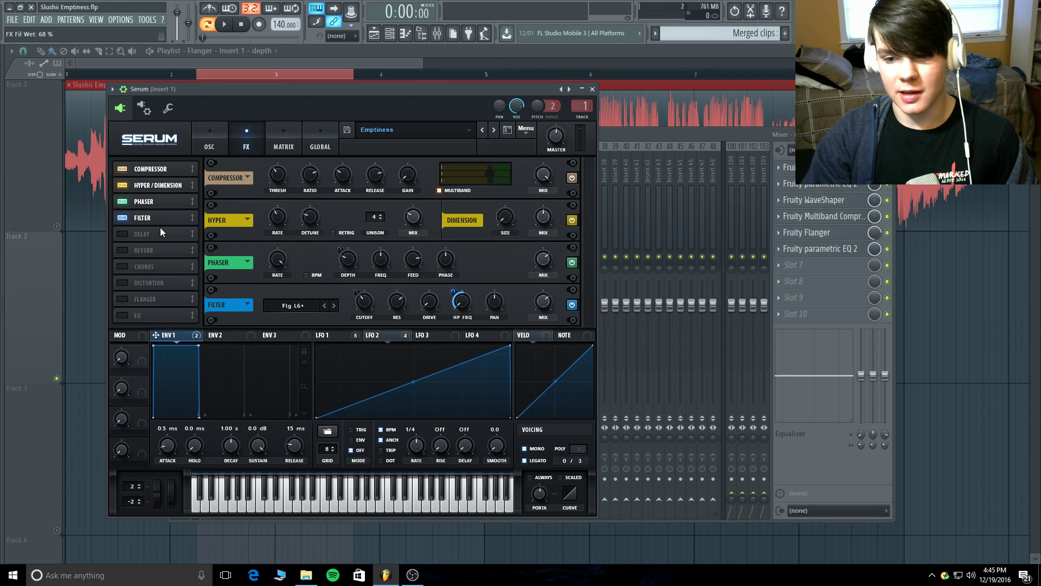
- Turn on the Delay effect, raise its Mix to 100% and audition the sound
click(128, 233)
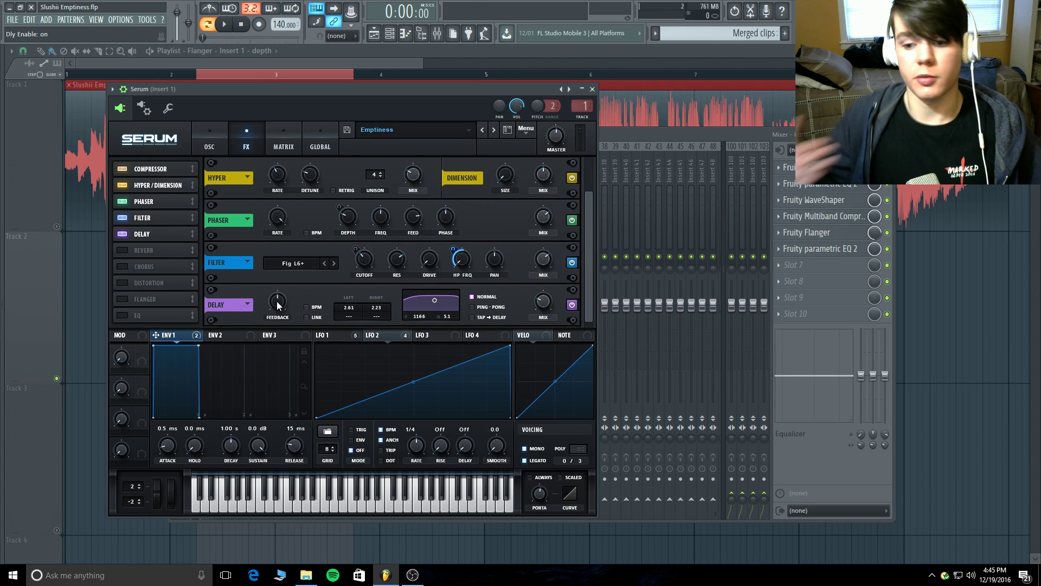
mouse_move(277, 305)
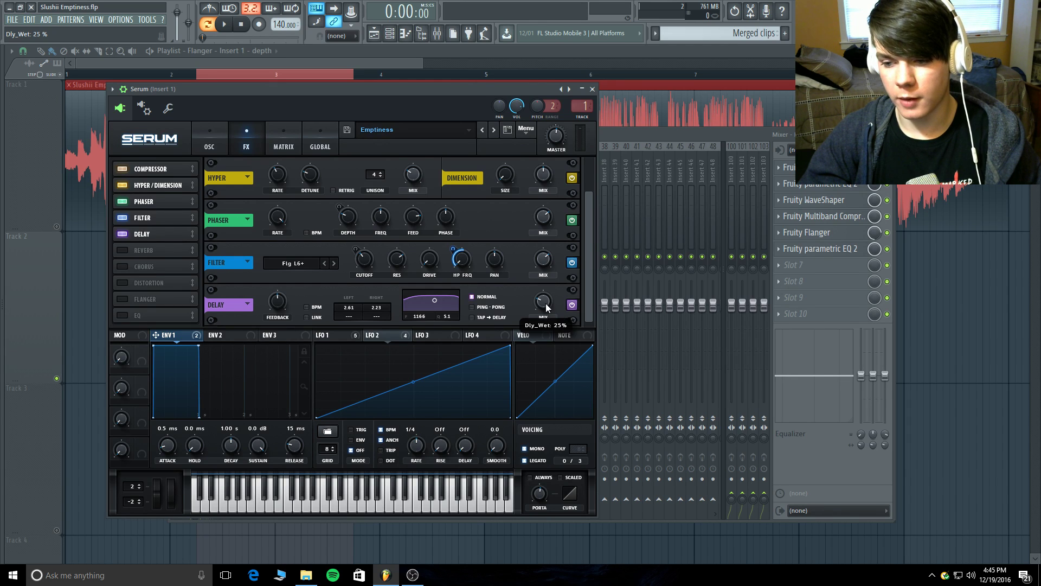
drag(547, 307, 555, 211)
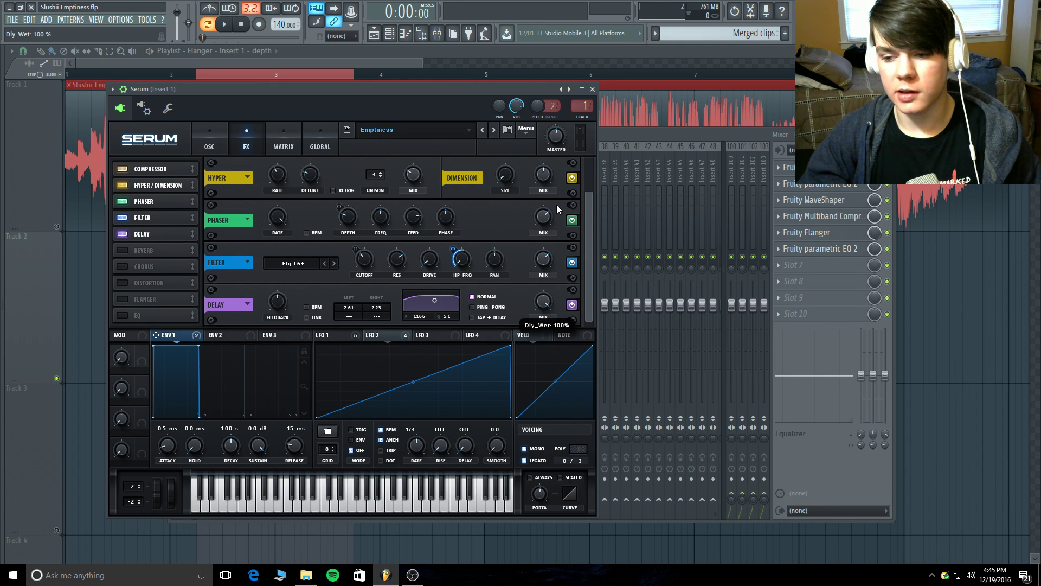
click(225, 25)
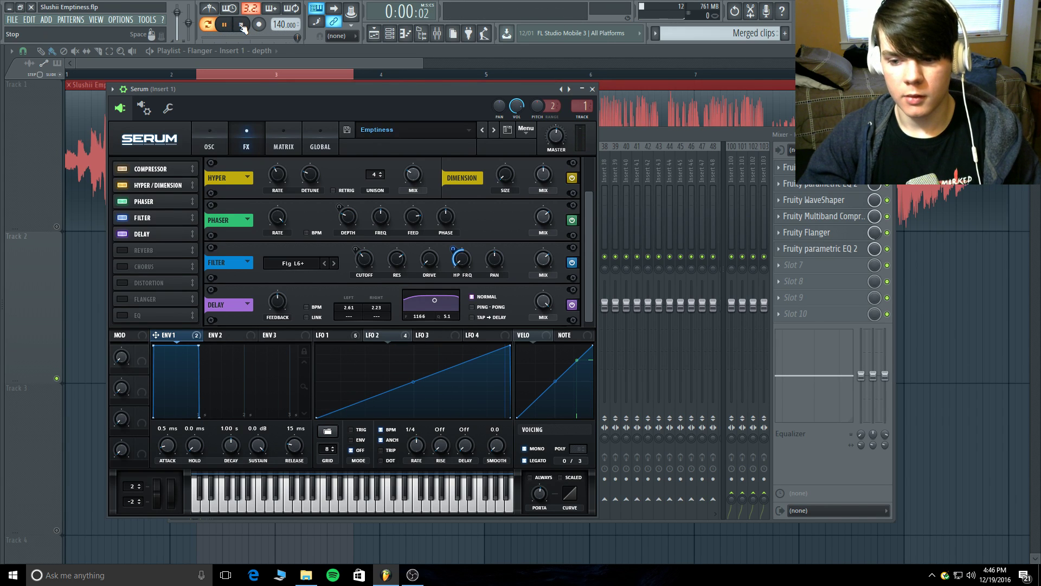
click(243, 26)
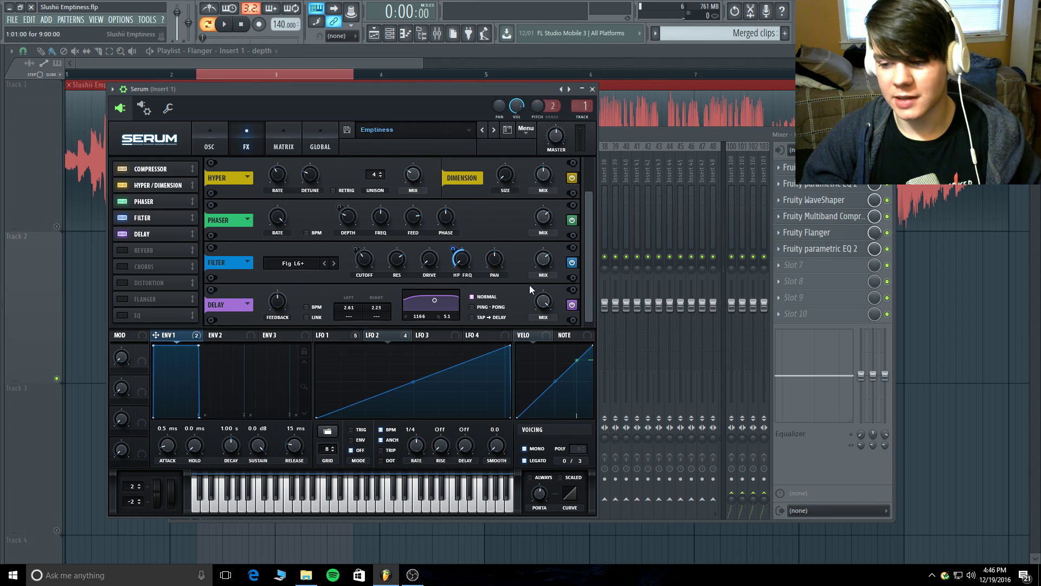
- Set the Delay's Mix to 24%, keeping its mode on Normal
drag(537, 374, 535, 384)
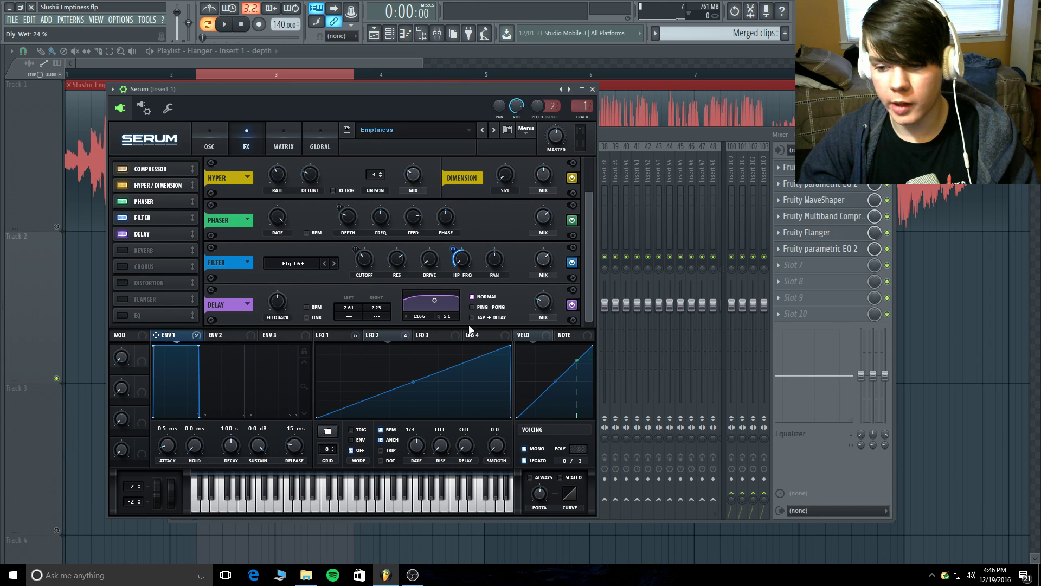
right_click(472, 300)
click(498, 289)
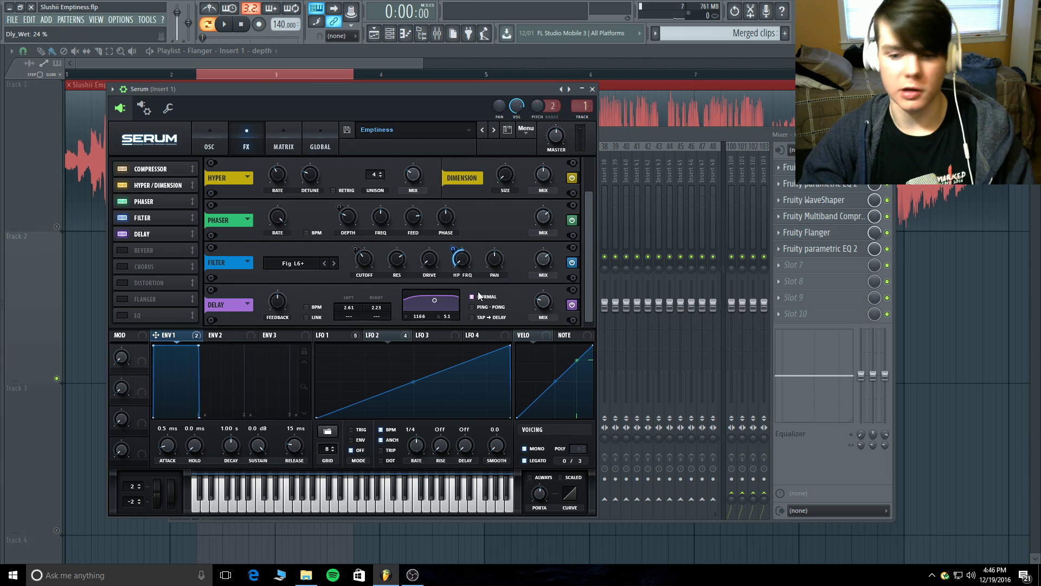
- Turn on the Reverb with its Size at 9% and set Env 1's modulation of its Mix to 36
click(124, 251)
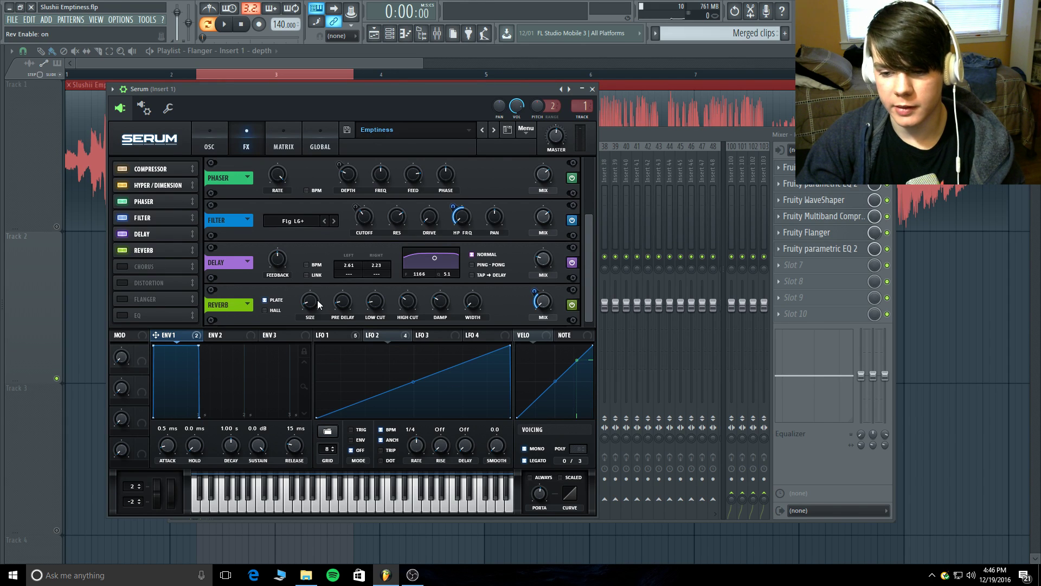
drag(318, 305, 314, 302)
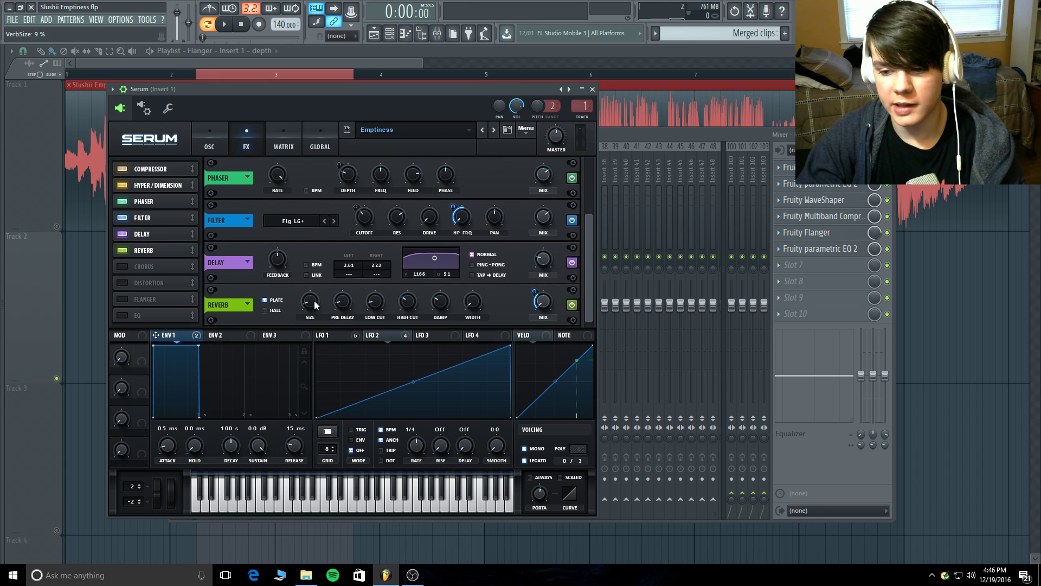
mouse_move(344, 301)
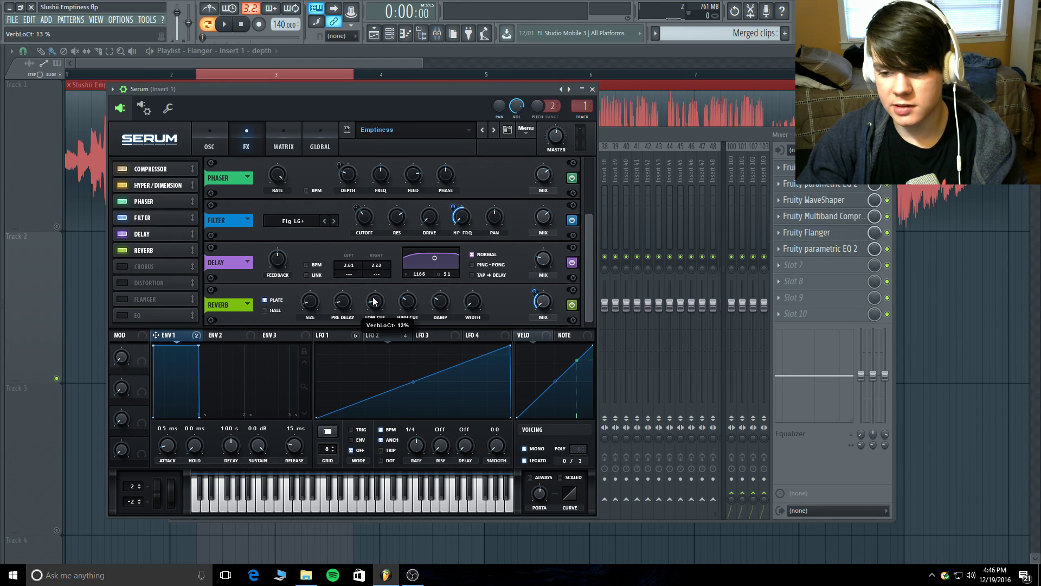
mouse_move(408, 302)
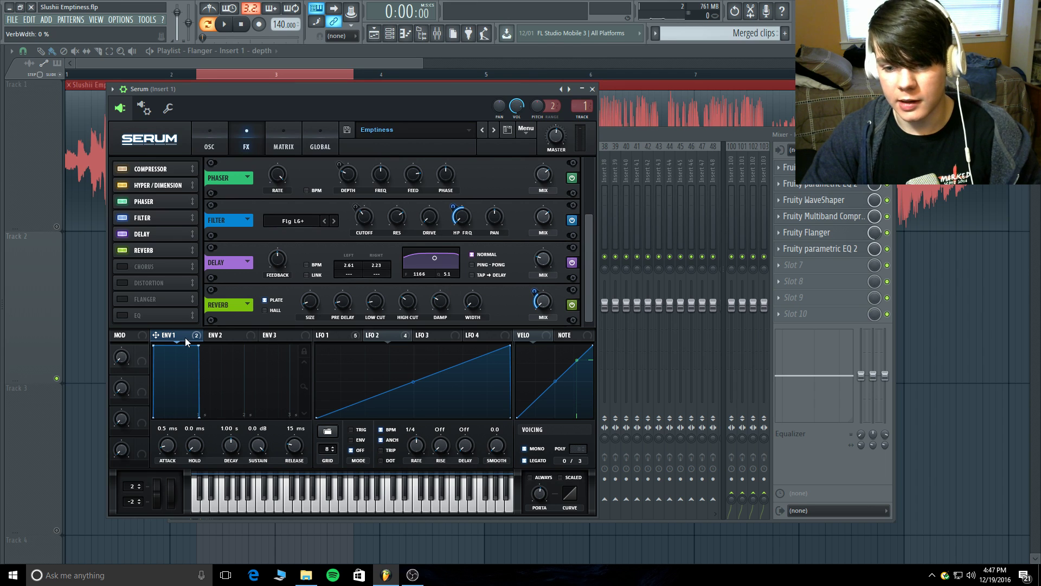
drag(531, 302, 539, 297)
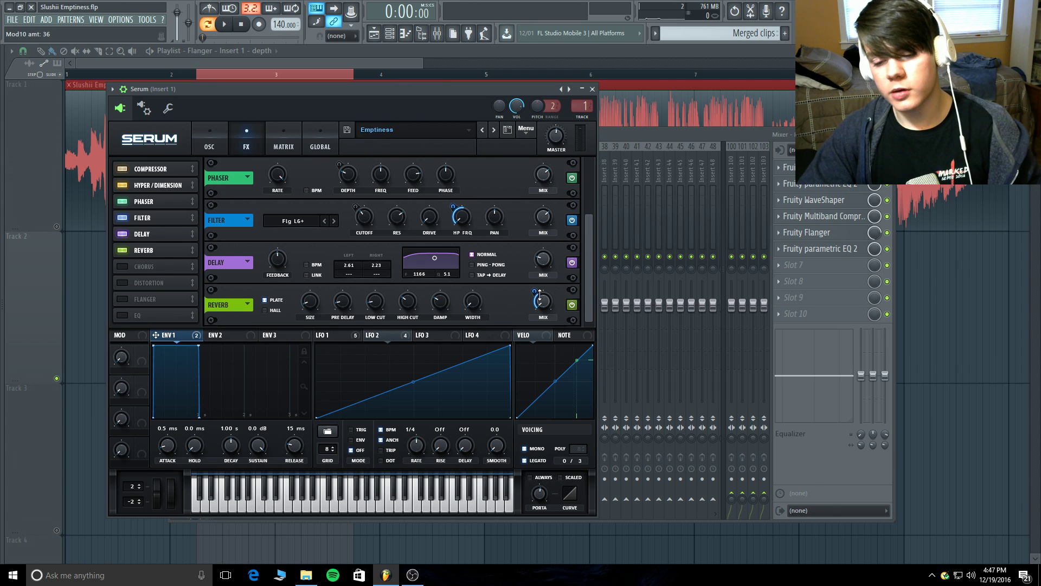
mouse_move(539, 296)
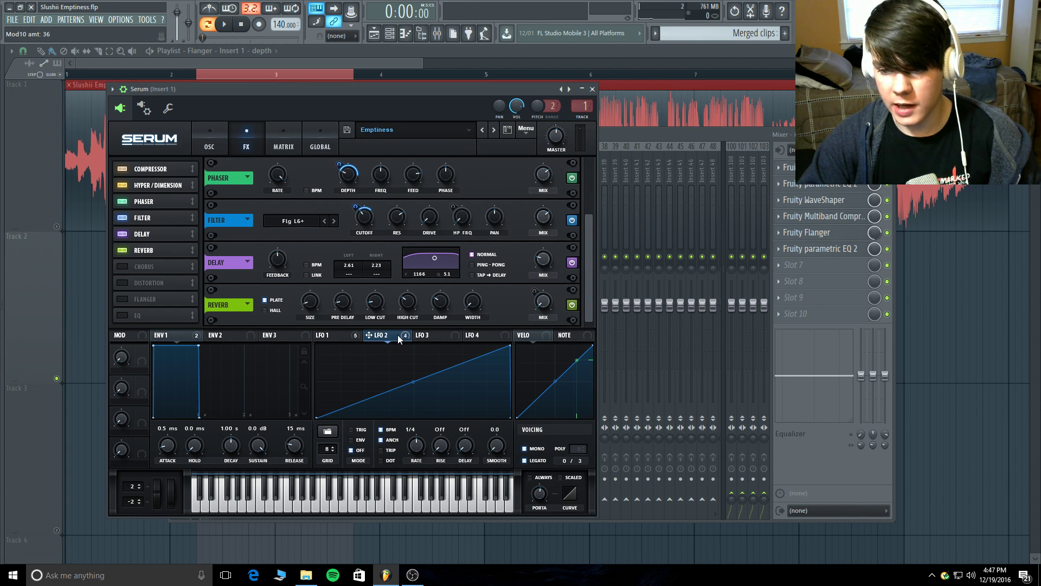
- Review LFO 1 and LFO 2, the modulation matrix assignments and the oscillator settings of the finished patch
click(347, 335)
click(368, 336)
click(327, 336)
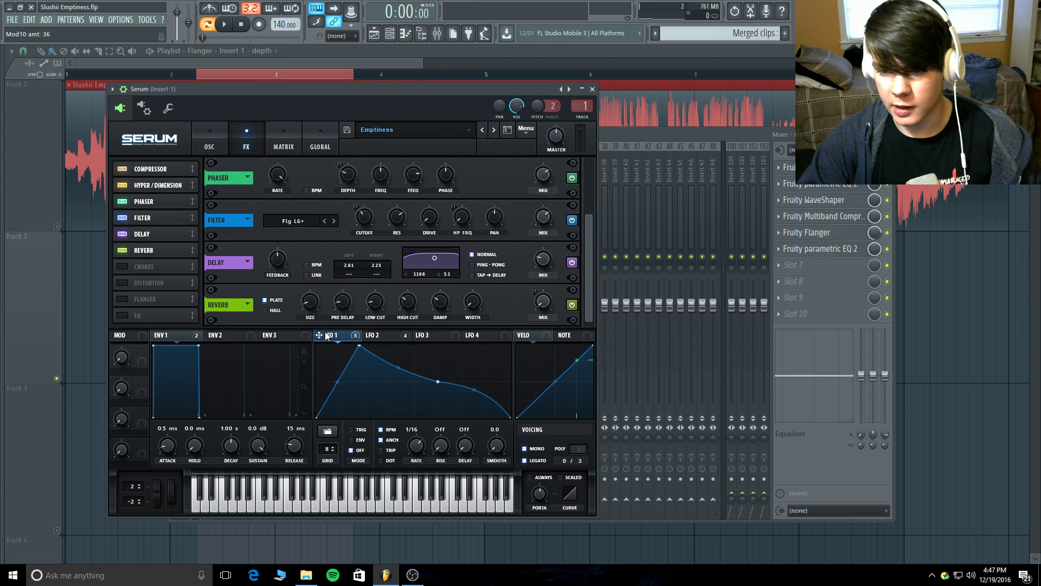
click(224, 130)
click(283, 138)
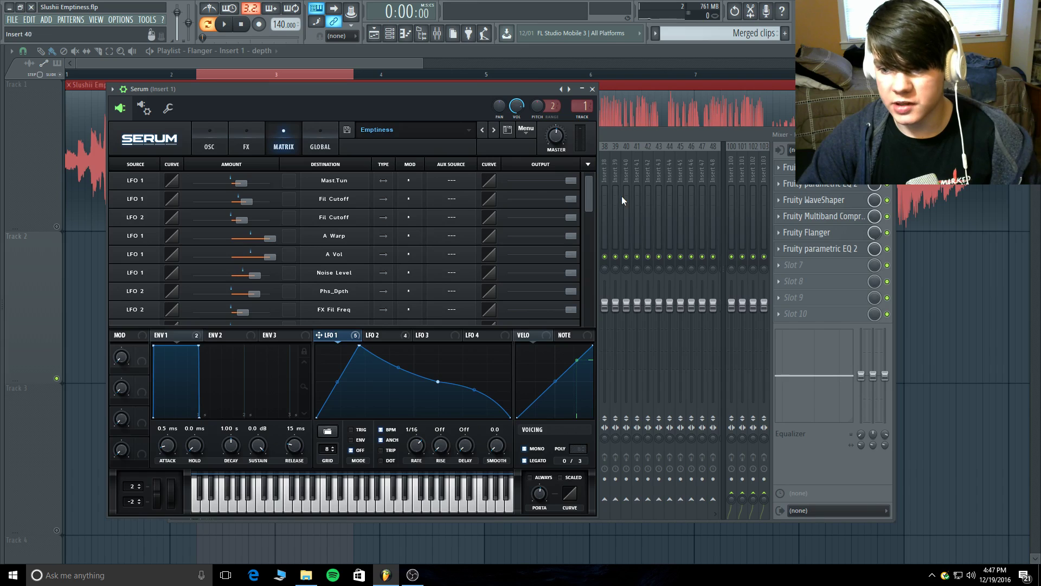
mouse_move(588, 188)
mouse_down()
mouse_move(584, 230)
mouse_move(587, 183)
mouse_up()
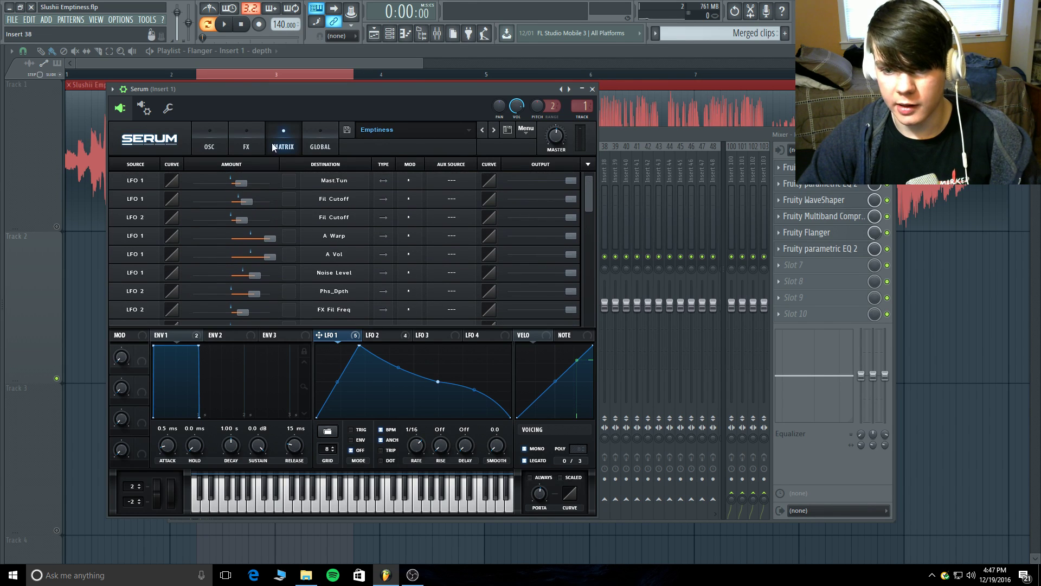
click(200, 129)
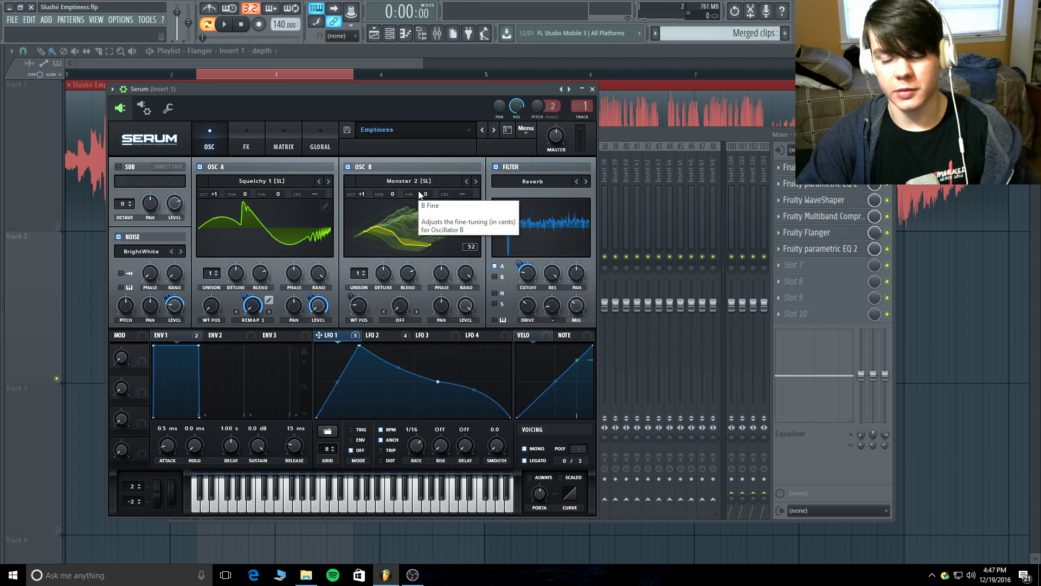
- Close Serum and the Channel rack, and audition the sound without and with Insert 1's effect slots enabled
click(593, 89)
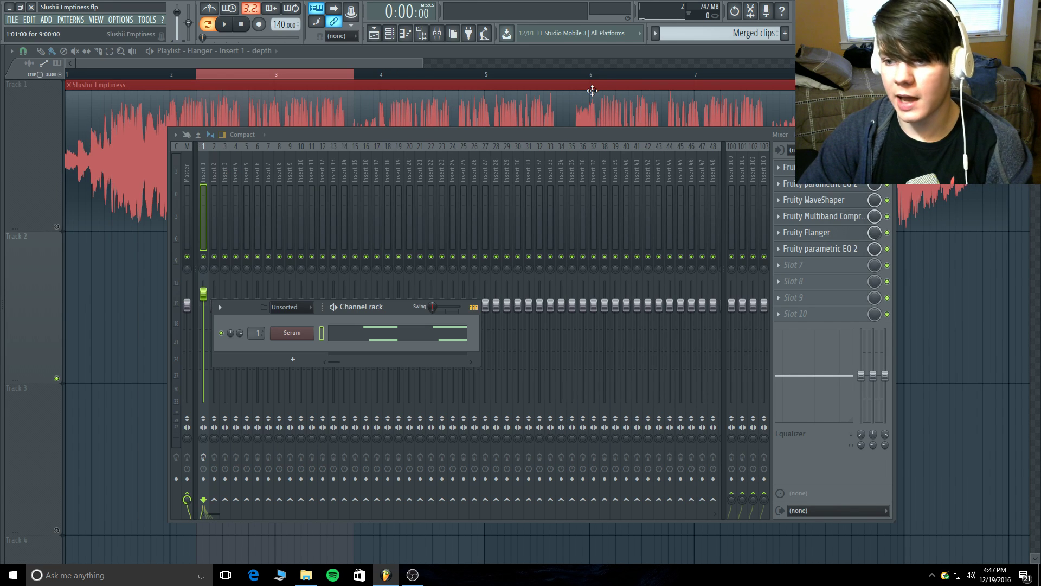
click(331, 139)
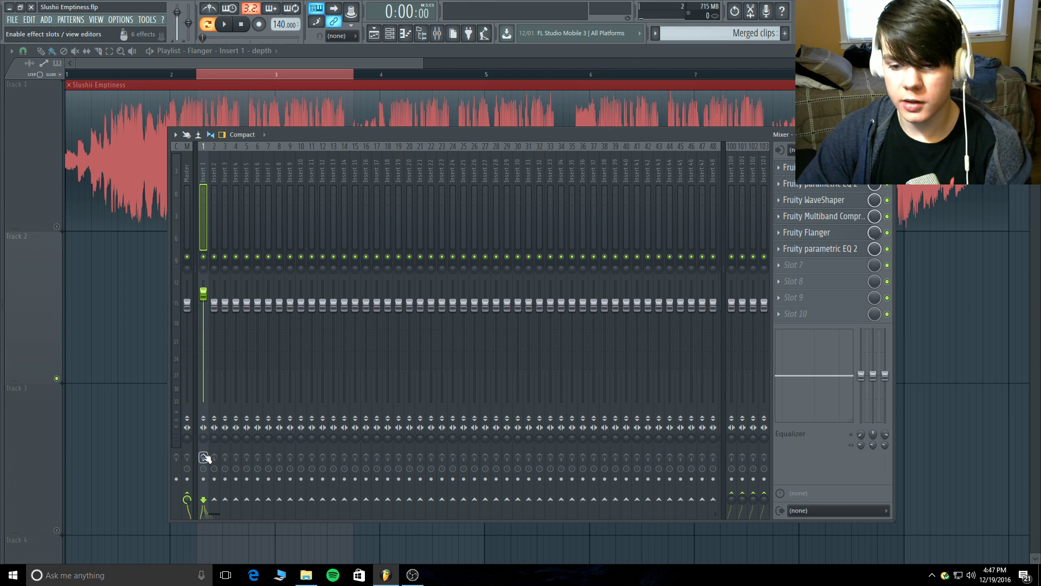
click(226, 26)
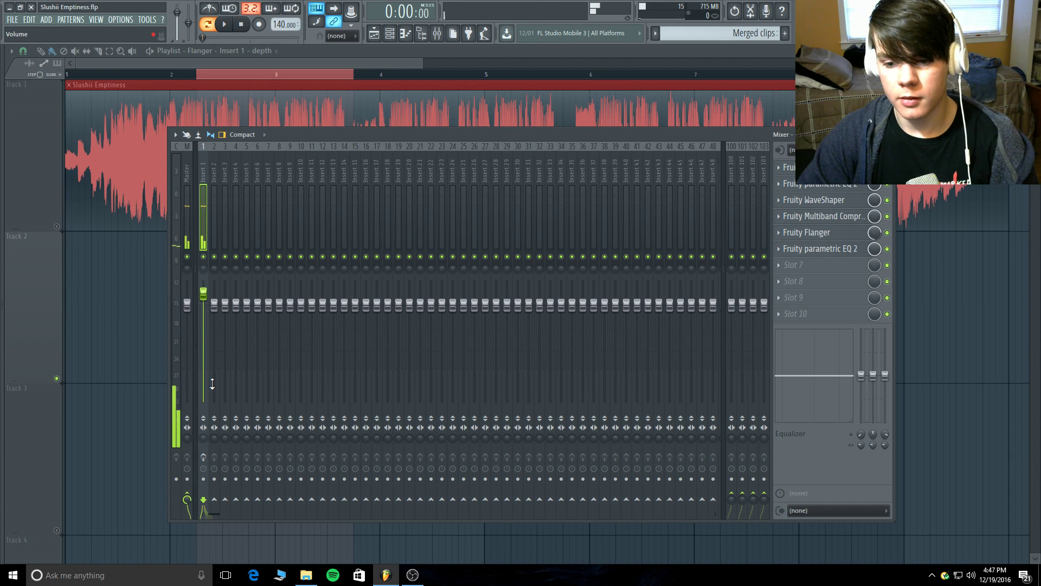
click(225, 24)
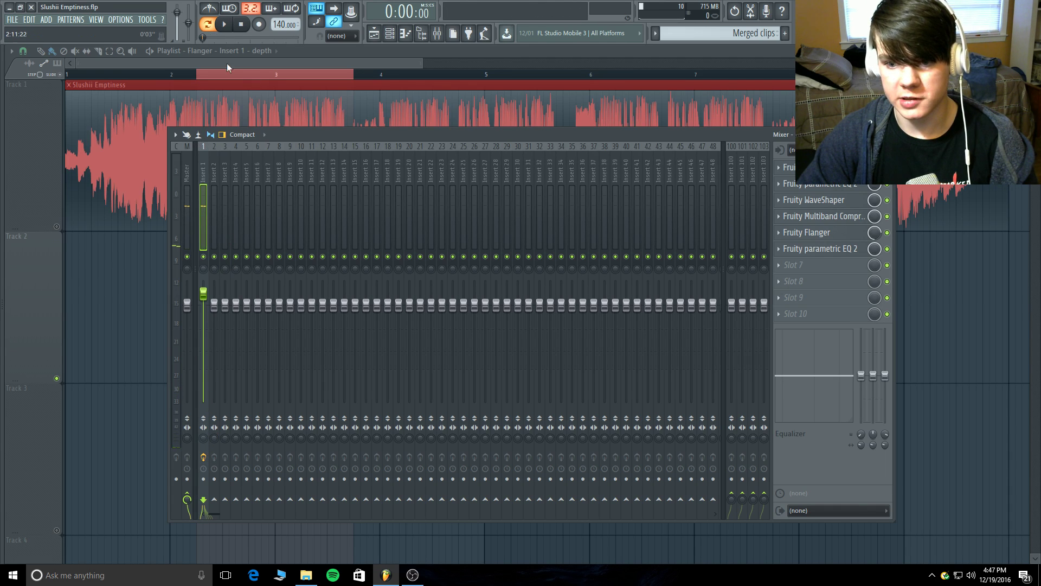
click(227, 24)
click(240, 25)
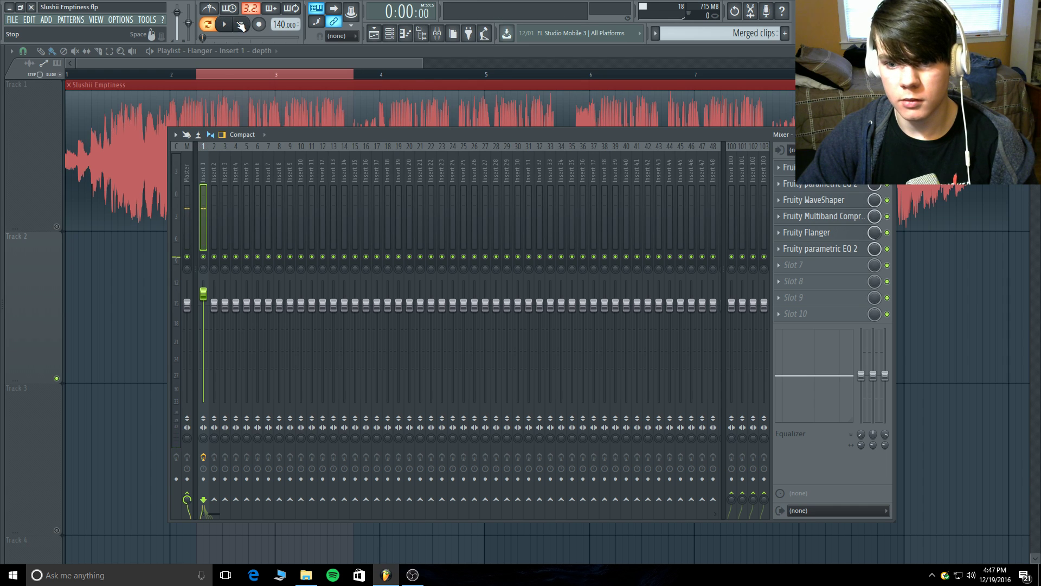
- Reposition the Mixer and Channel rack, switch playback to song mode, and audition the looped section of the playlist
drag(425, 134, 382, 358)
click(231, 25)
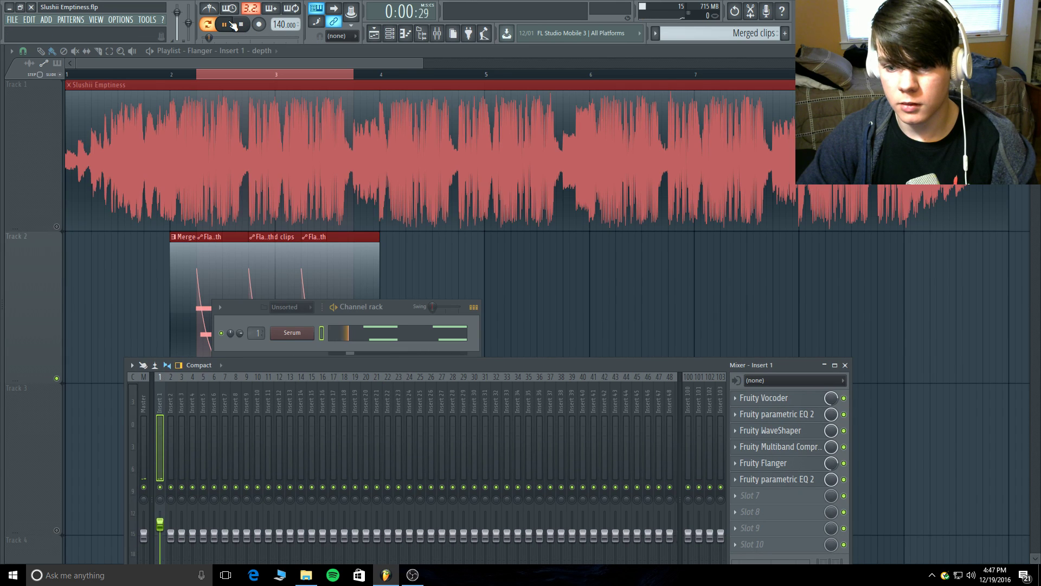
click(233, 24)
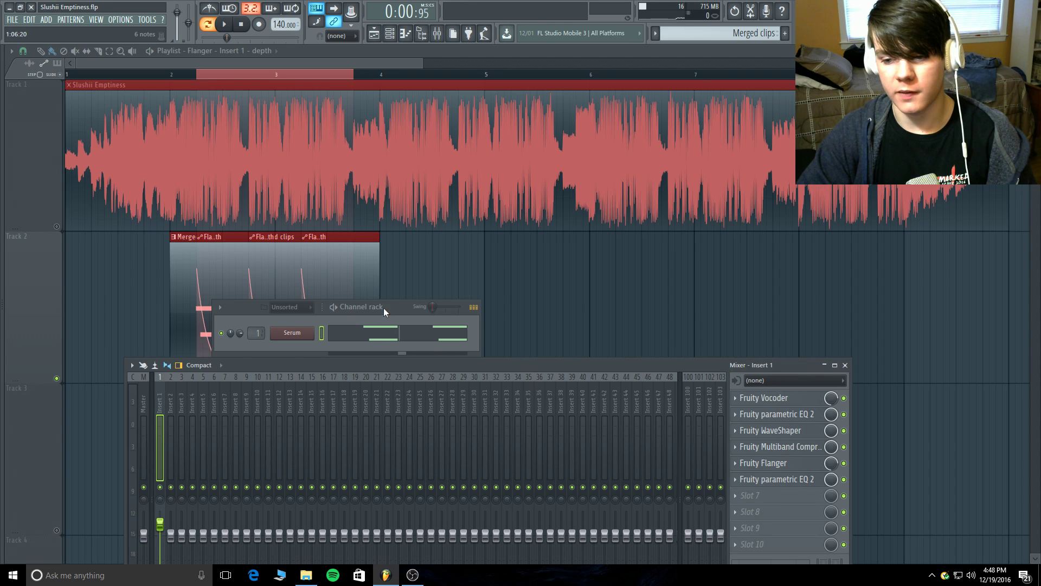
drag(382, 307, 660, 210)
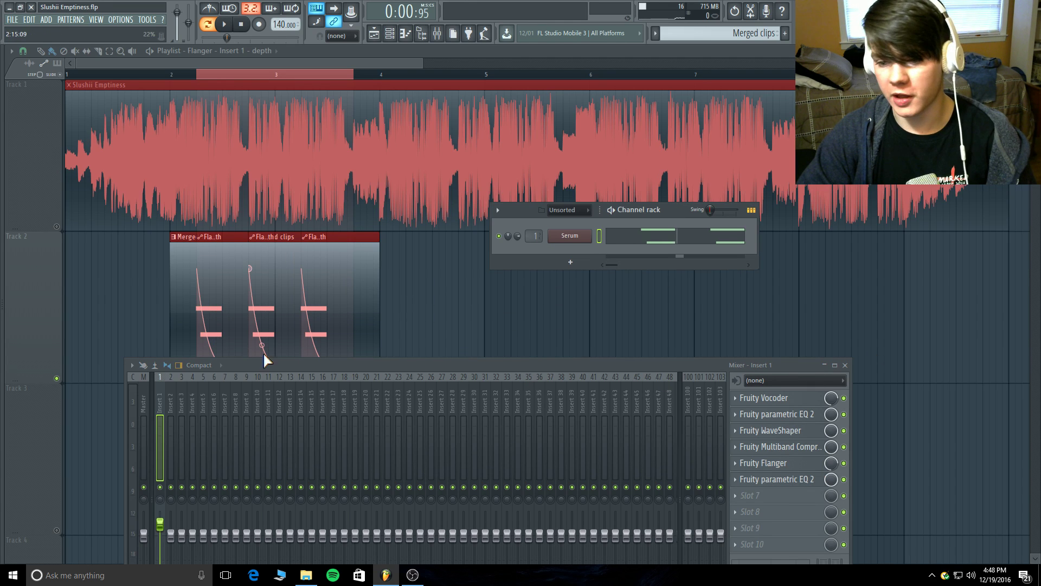
click(207, 24)
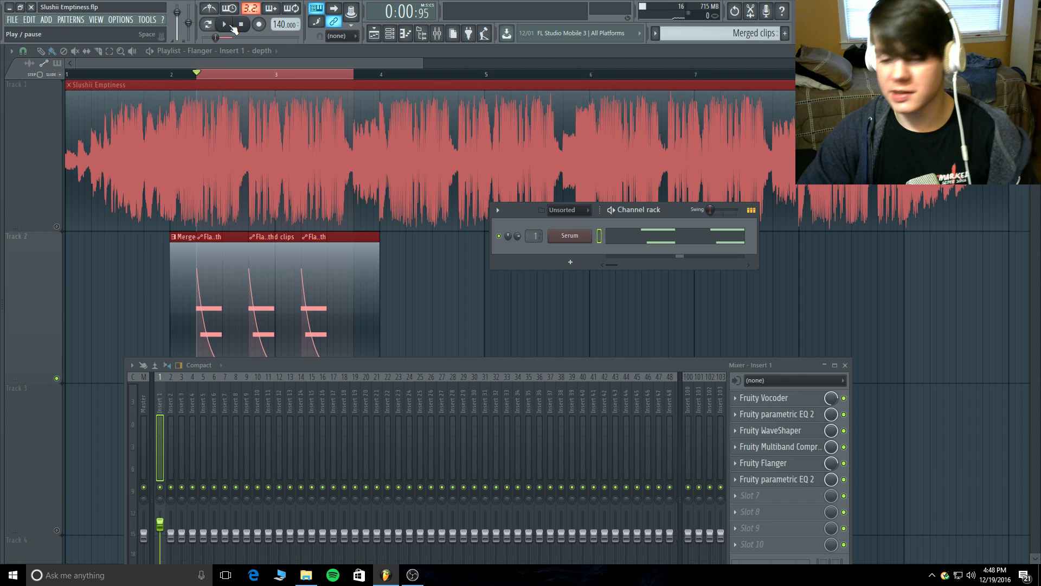
click(224, 24)
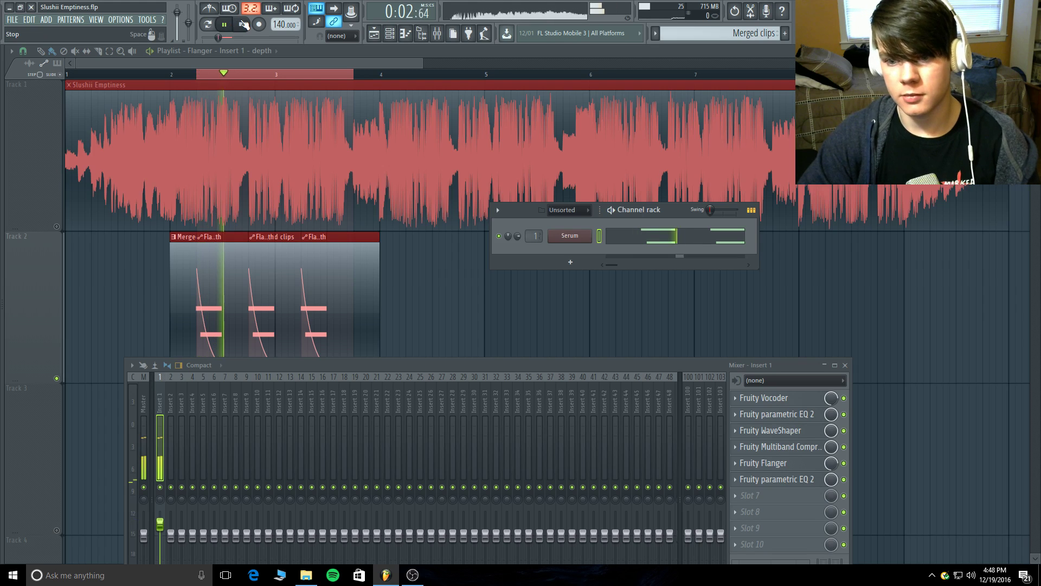
click(243, 25)
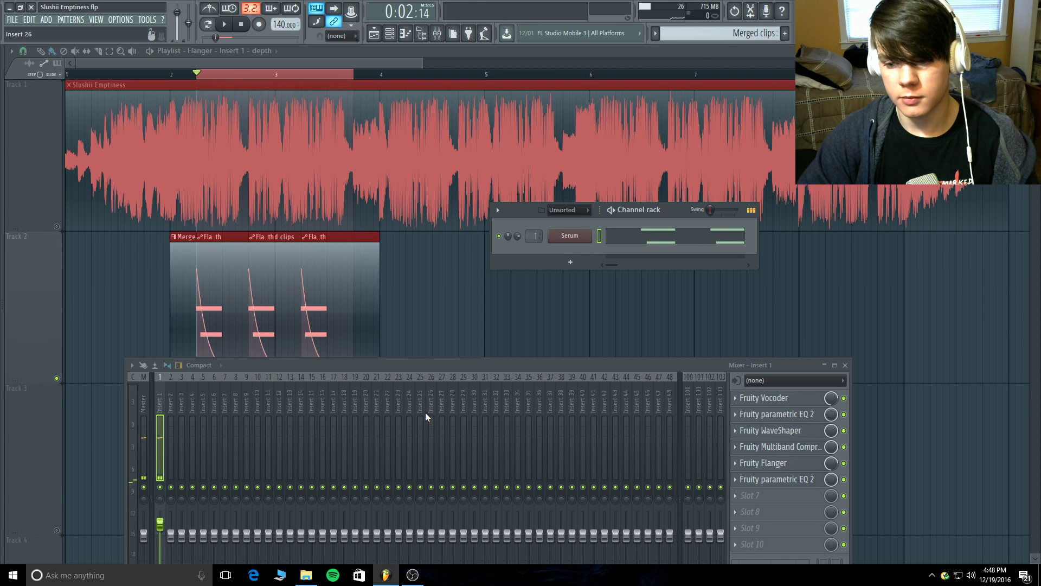
- Review the Fruity Vocoder's frequency, envelope and wet mix settings on Insert 1, along with its slot's mix level
drag(428, 370, 310, 139)
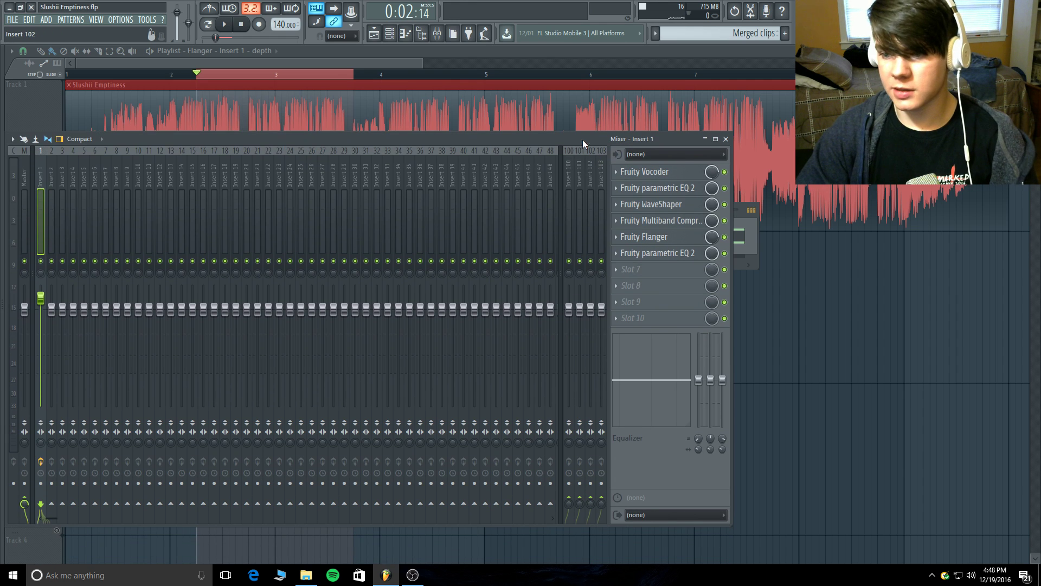
drag(582, 139, 609, 138)
click(686, 169)
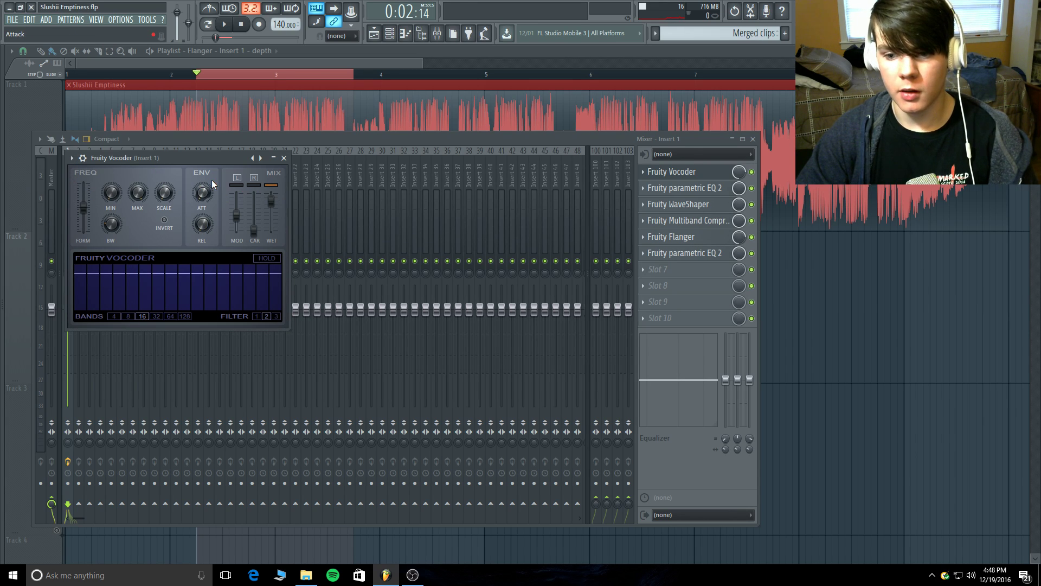
mouse_move(262, 194)
mouse_down()
mouse_move(271, 214)
mouse_move(271, 200)
mouse_up()
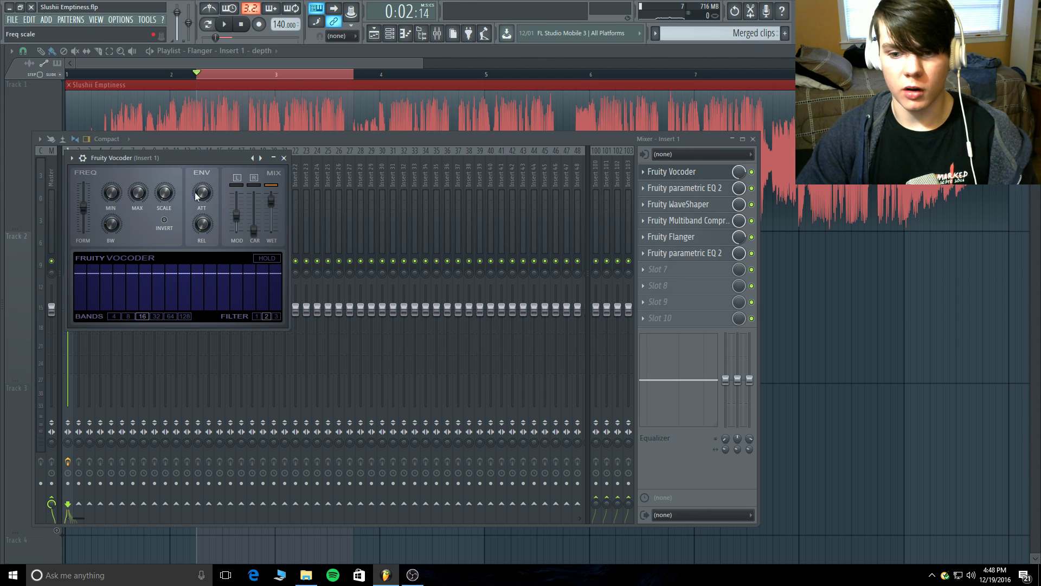
click(284, 158)
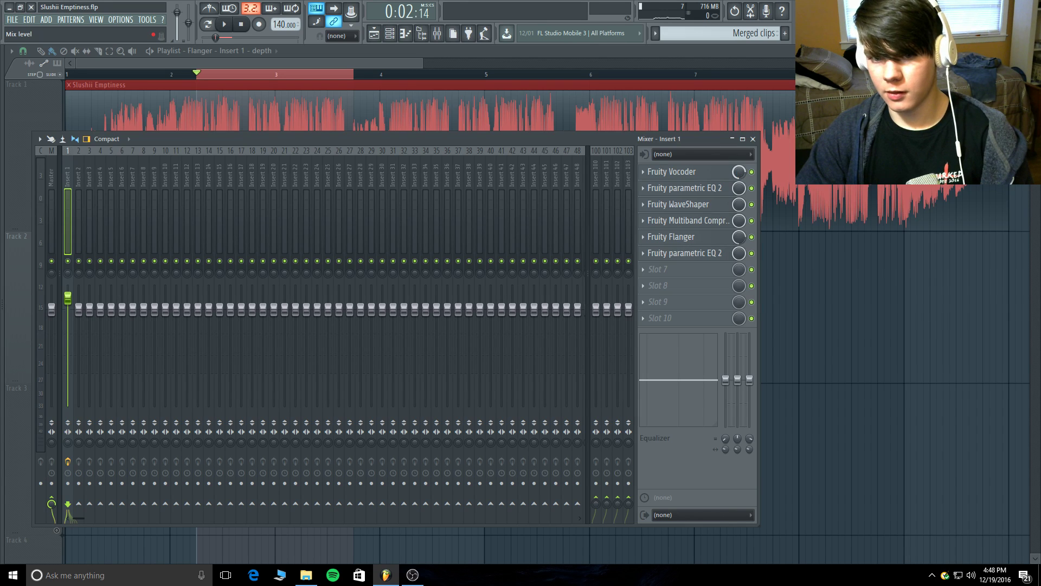
click(739, 171)
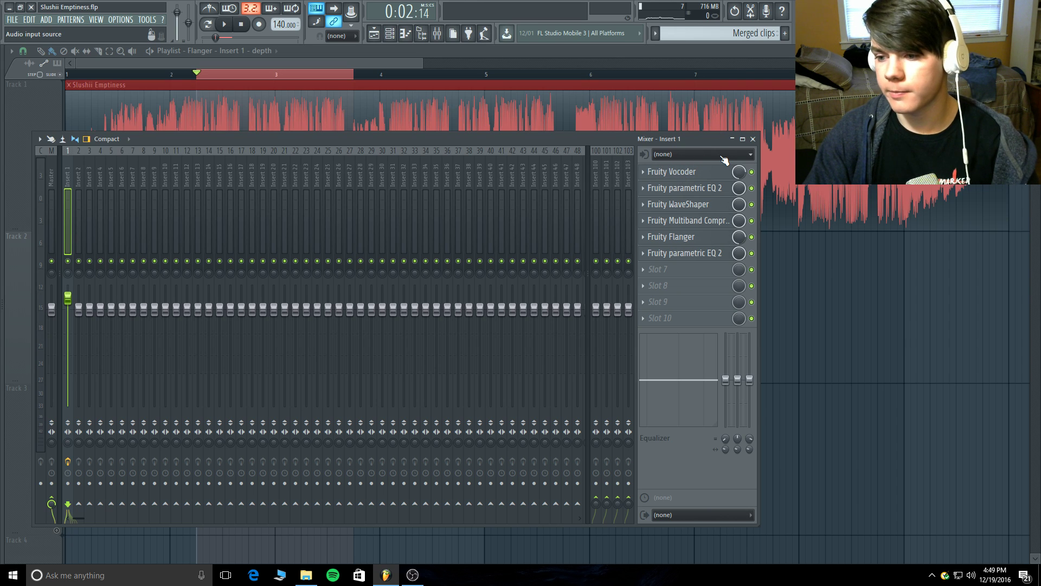
- Inspect the low-cut curve of the Fruity parametric EQ 2 in slot 2 and the Fruity WaveShaper's distortion curve
click(708, 188)
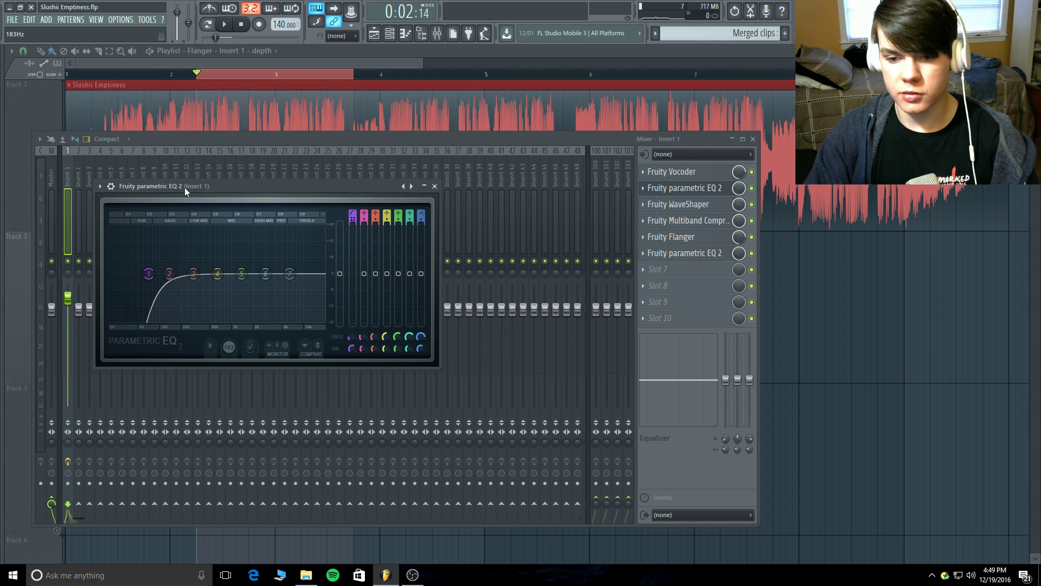
click(698, 203)
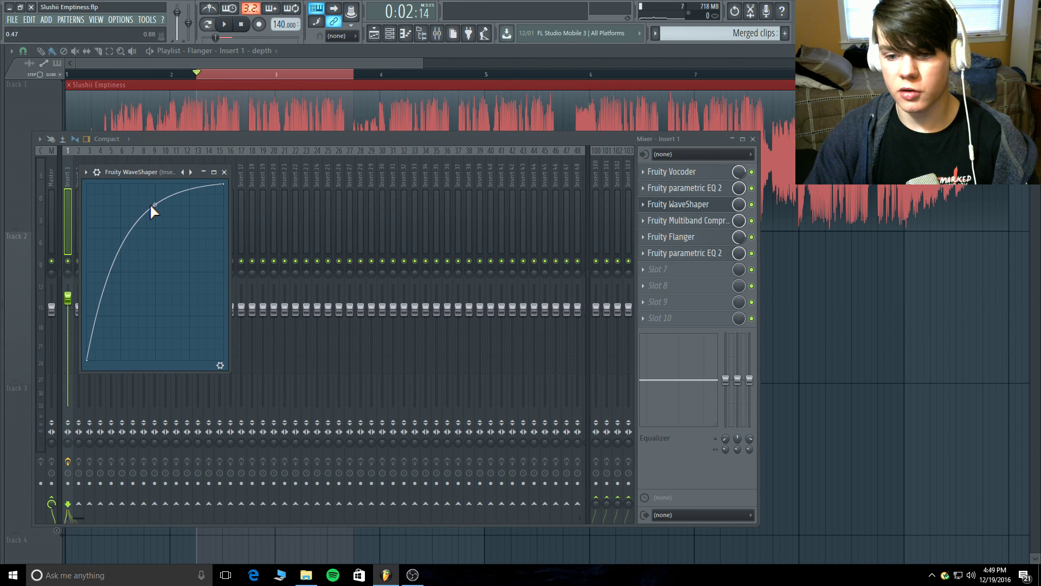
mouse_move(150, 206)
mouse_down()
mouse_move(150, 238)
mouse_move(155, 204)
mouse_up()
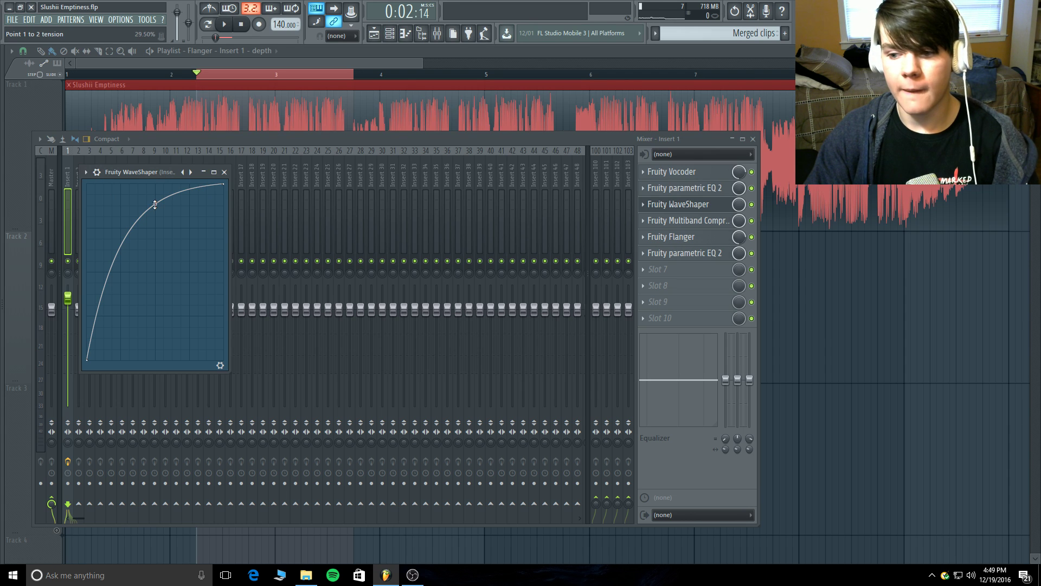
click(698, 203)
- Review the low, mid and high band settings of Insert 1's Fruity Multiband Compressor, and close it
click(698, 221)
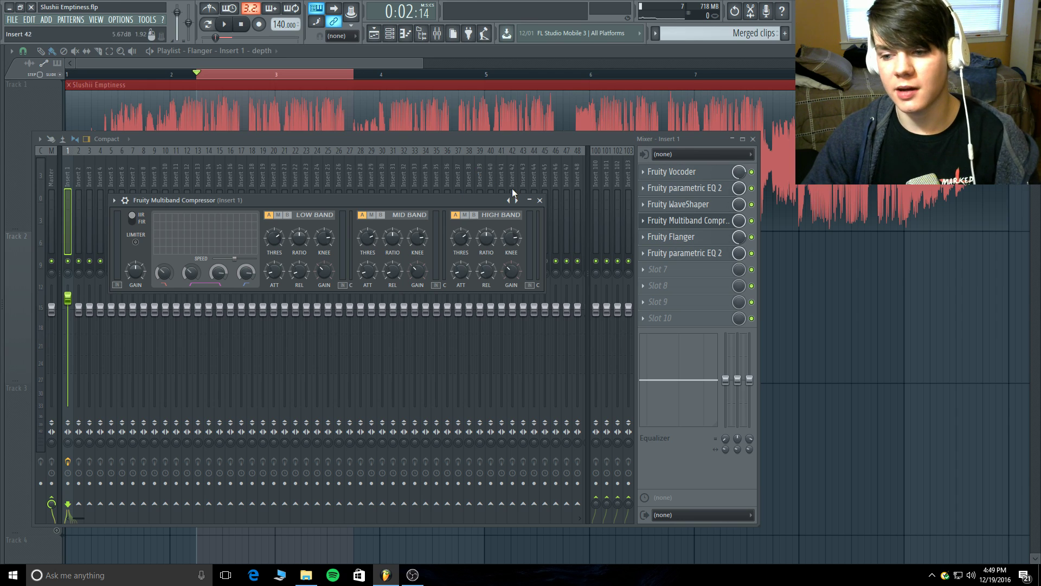
click(540, 200)
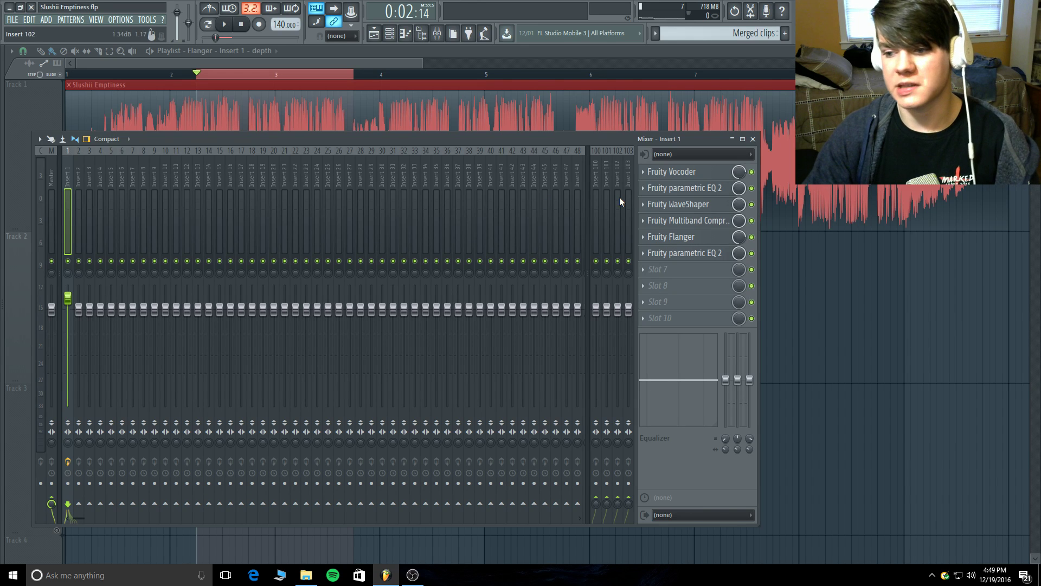
click(714, 219)
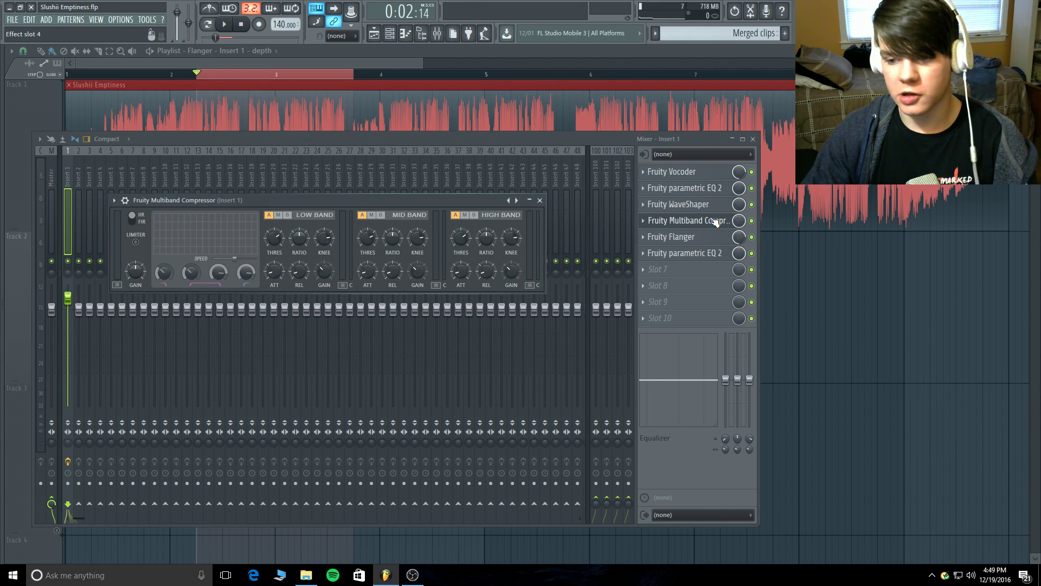
click(714, 219)
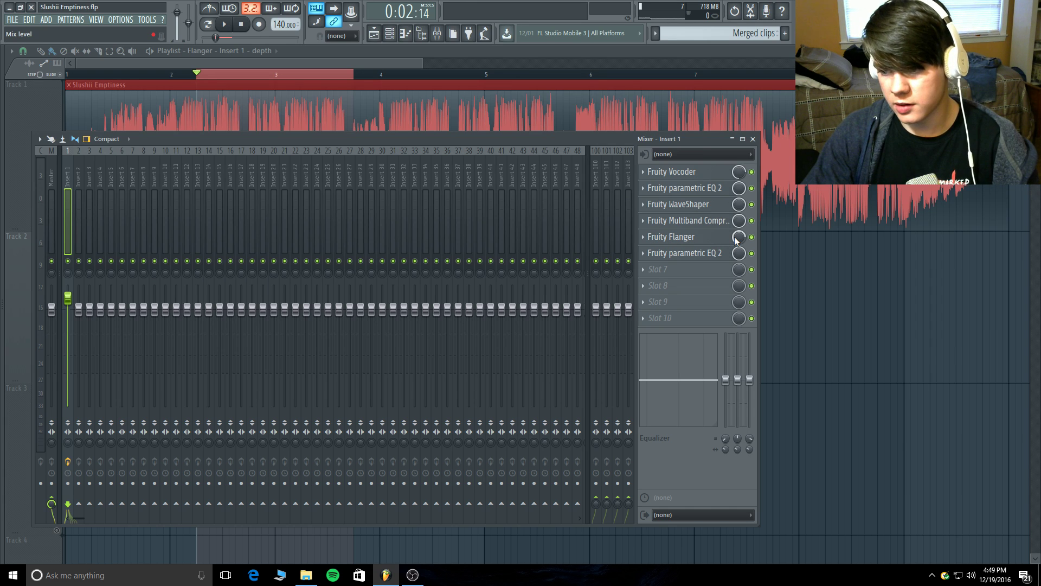
- Open the Fruity Flanger on Insert 1 and audition the loop to observe its automated depth
click(684, 238)
drag(117, 102, 196, 102)
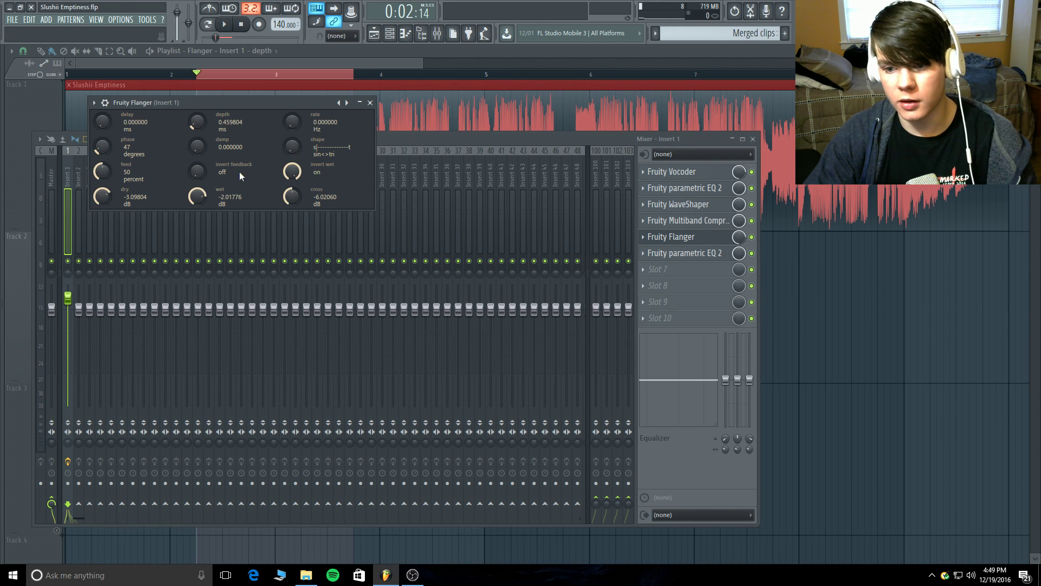
click(227, 25)
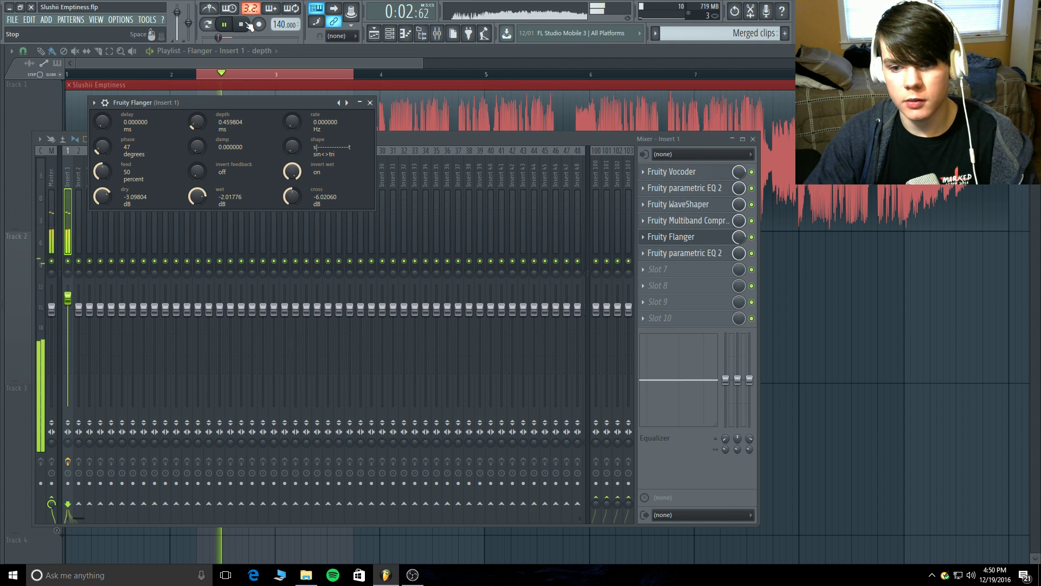
click(242, 26)
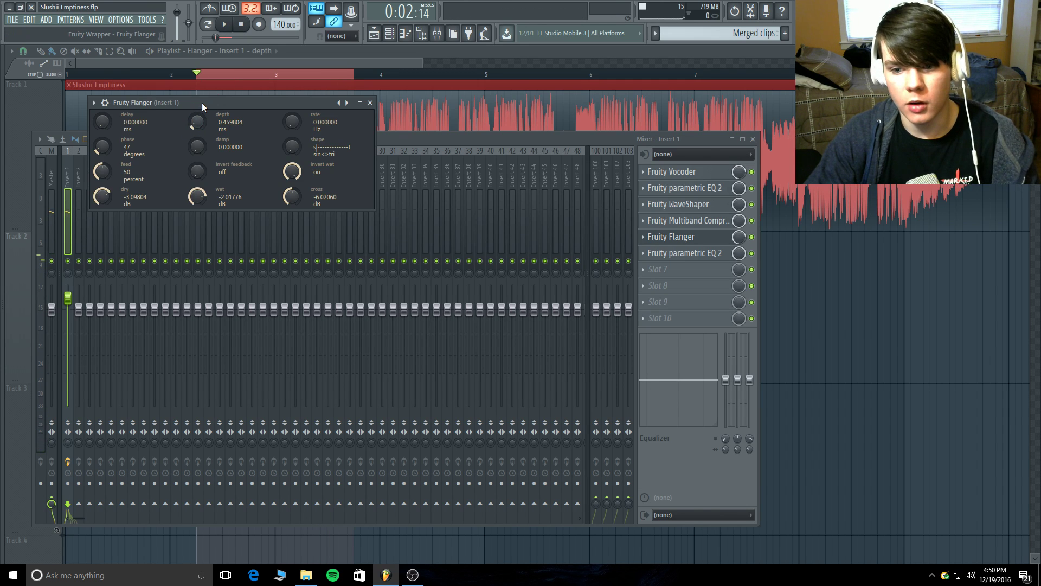
drag(201, 103, 212, 217)
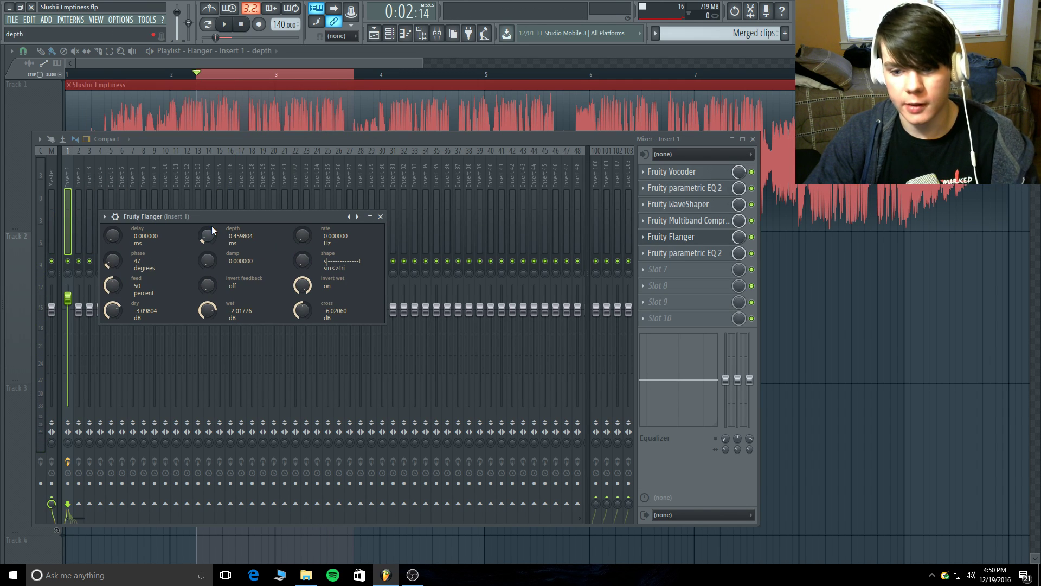
- Examine the Flanger depth automation clips on Track 2 of the playlist and the first clip's channel settings
key(F9)
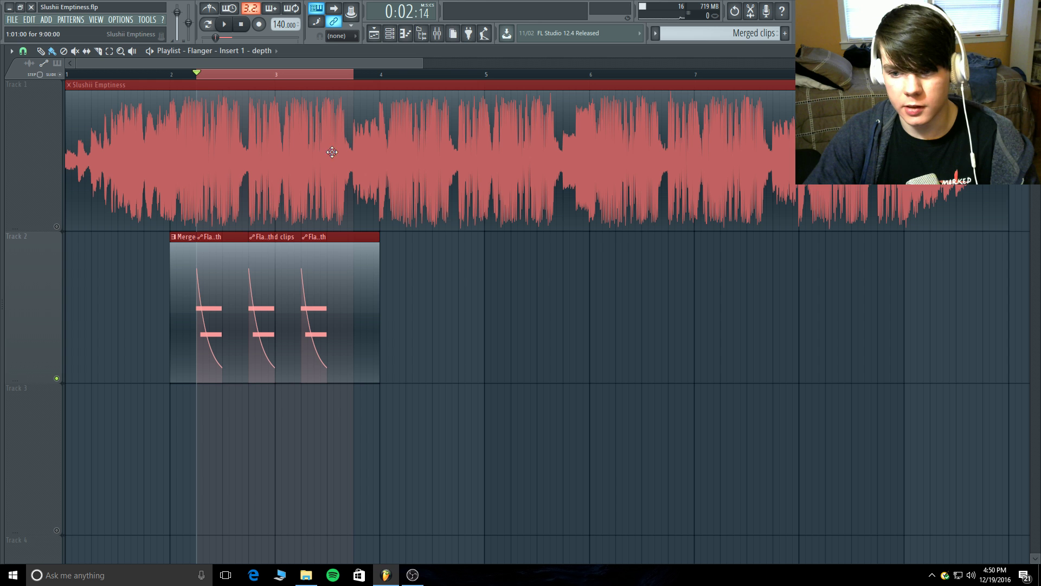
drag(412, 63, 186, 74)
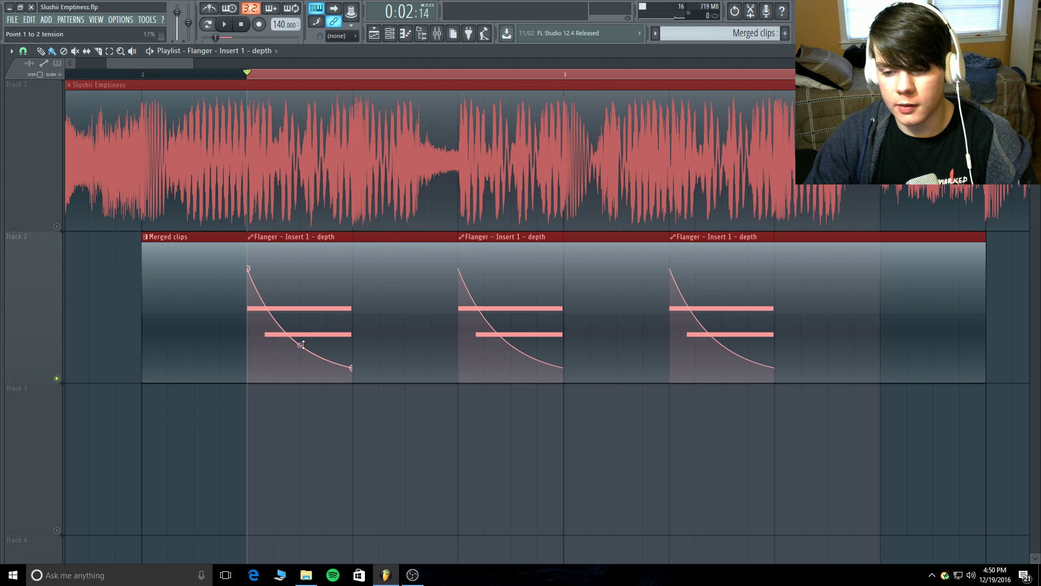
double_click(288, 239)
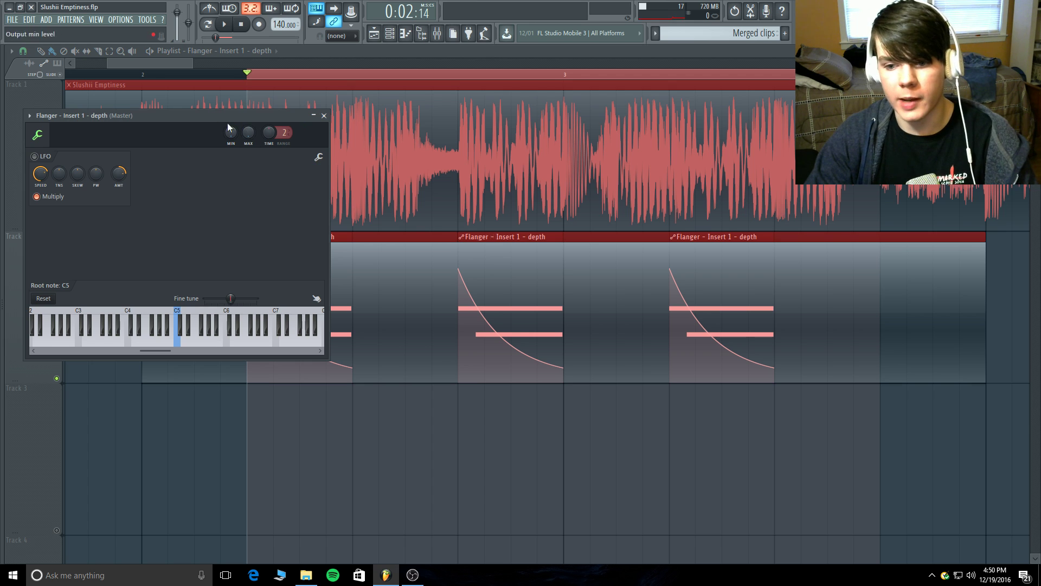
click(324, 116)
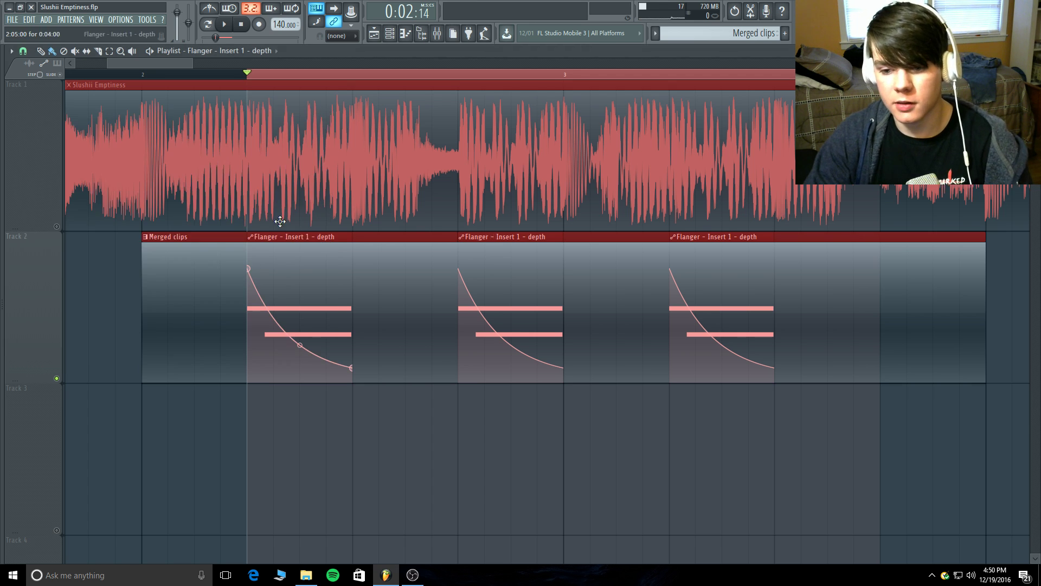
click(249, 269)
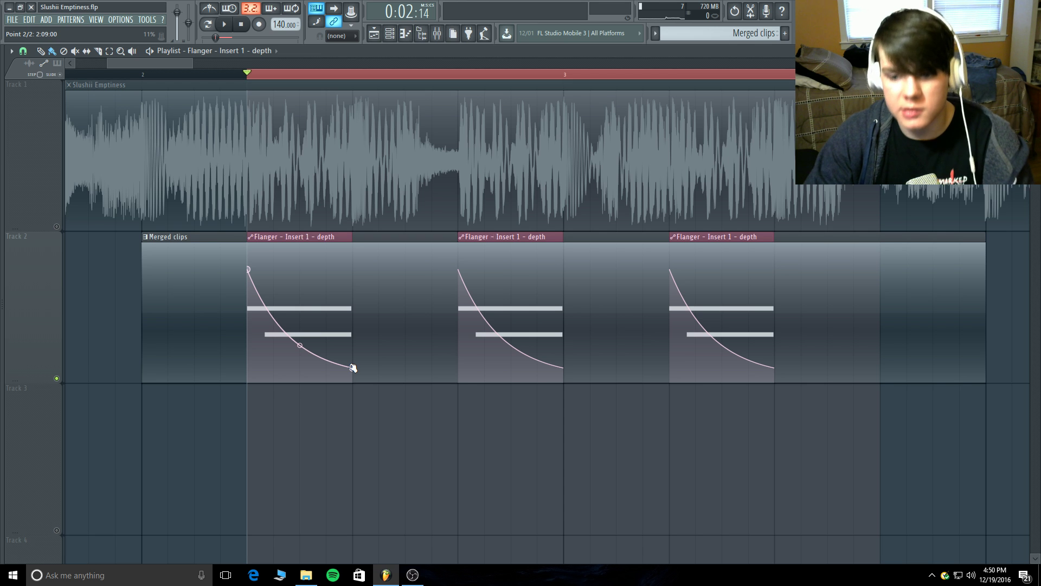
- Review the Fruity Flanger's settings again and the curve of the Fruity parametric EQ 2 in slot 6 of Insert 1
click(439, 33)
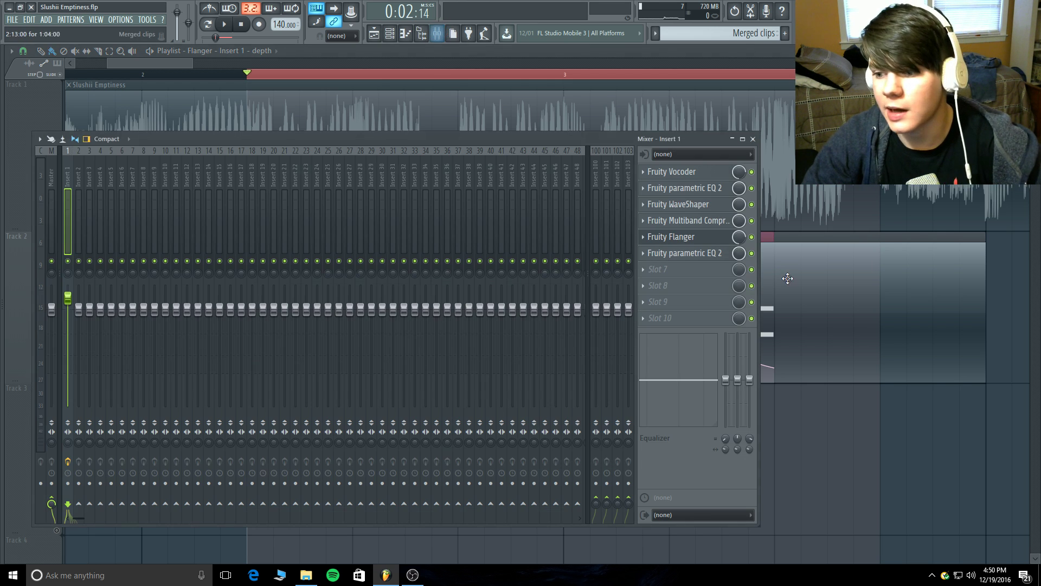
click(690, 239)
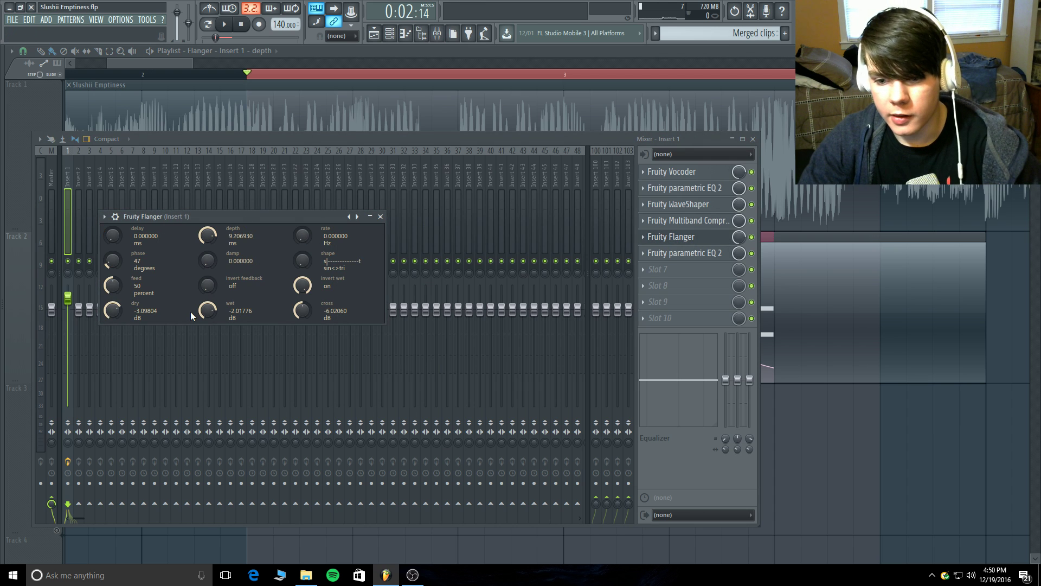
click(389, 225)
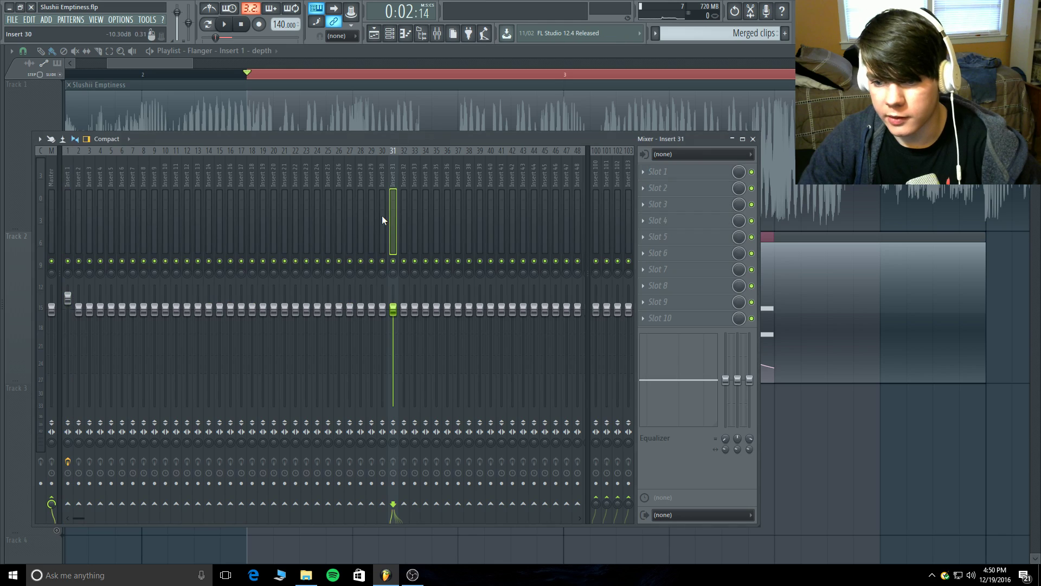
click(71, 175)
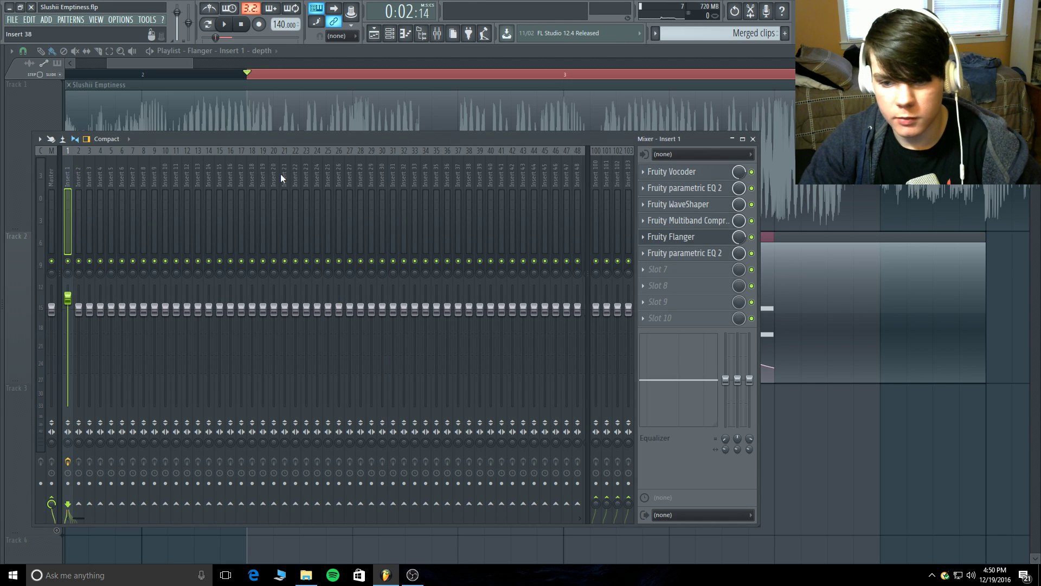
click(687, 254)
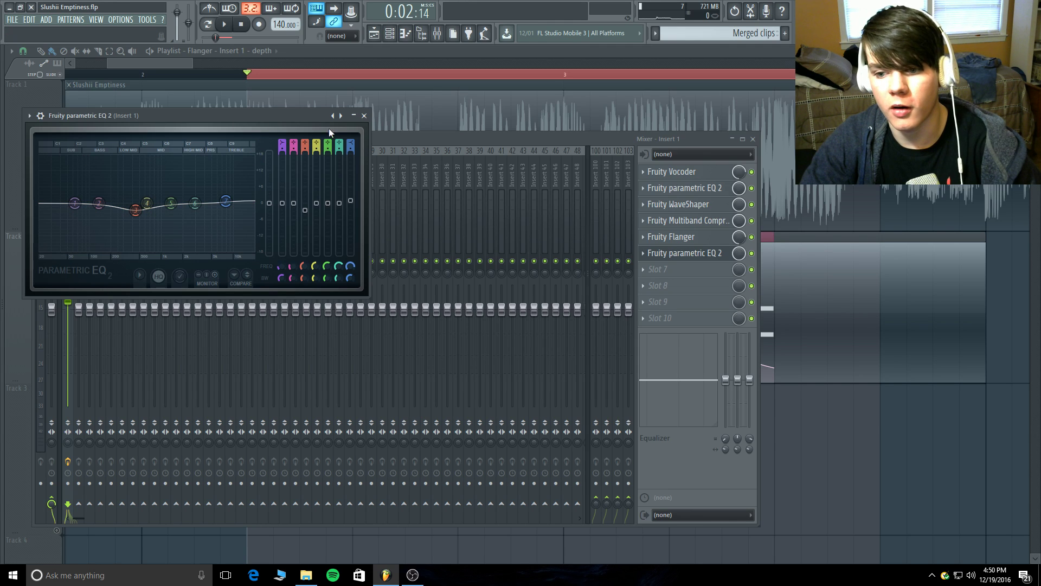
click(364, 116)
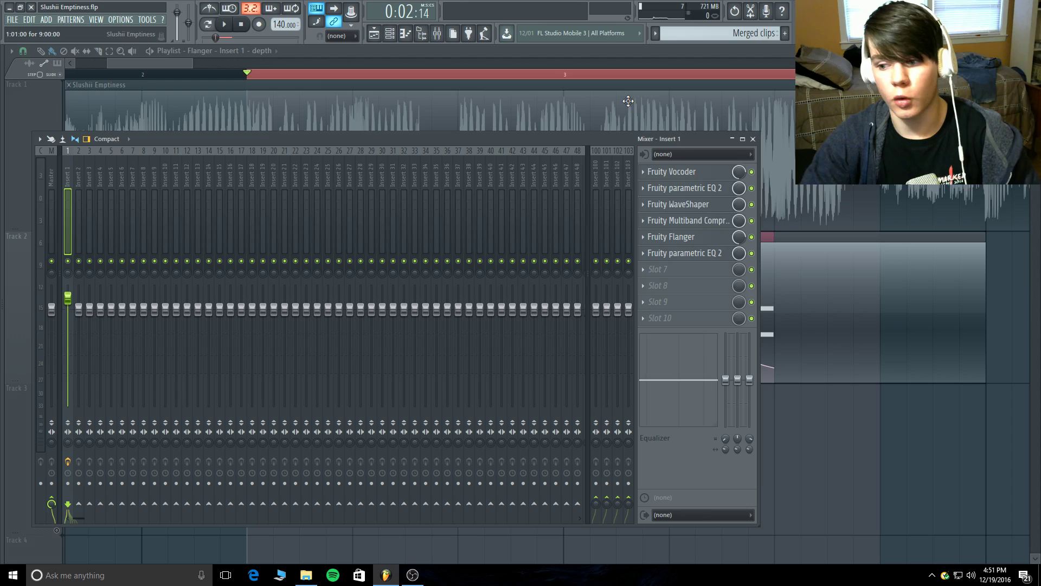
- Clear the loop selection on the playlist timeline and unmute Track 1 with the Slushii Emptiness audio clip
key(F9)
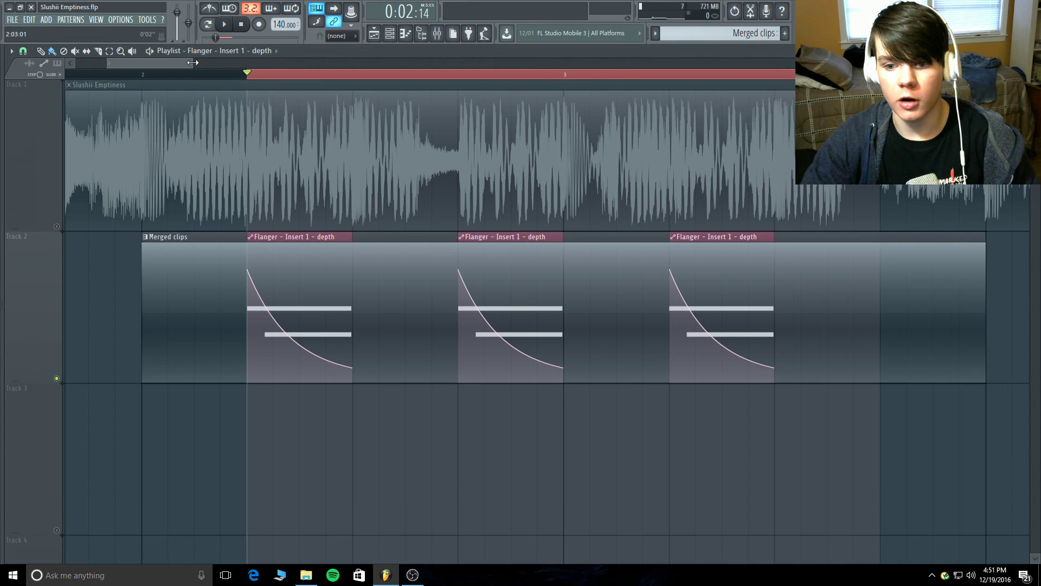
scroll(111, 63, down, 5)
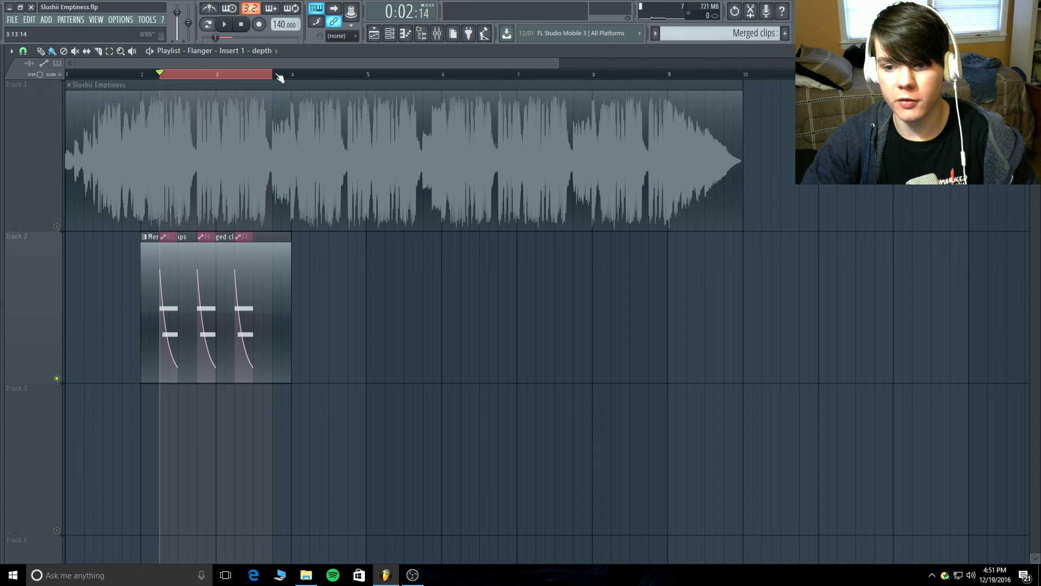
drag(278, 77, 162, 76)
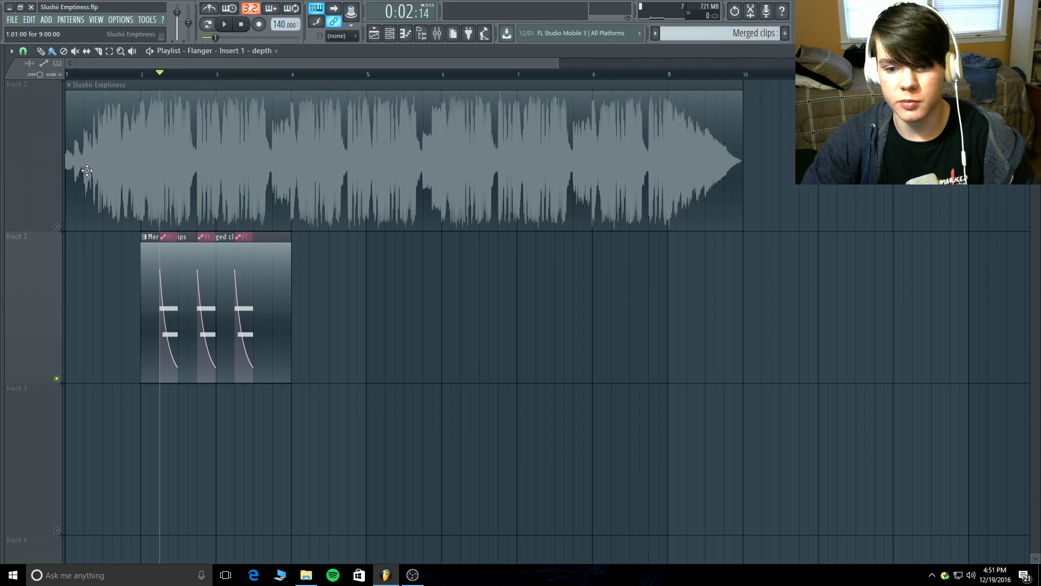
right_click(50, 223)
key(Escape)
right_click(57, 226)
right_click(57, 227)
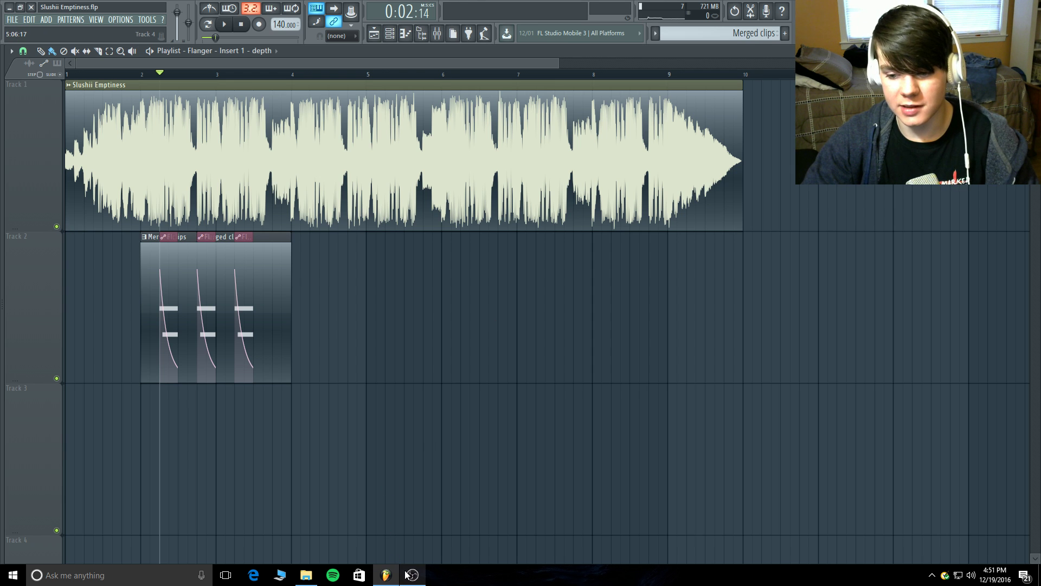
- Switch to the OBS window
mouse_move(406, 574)
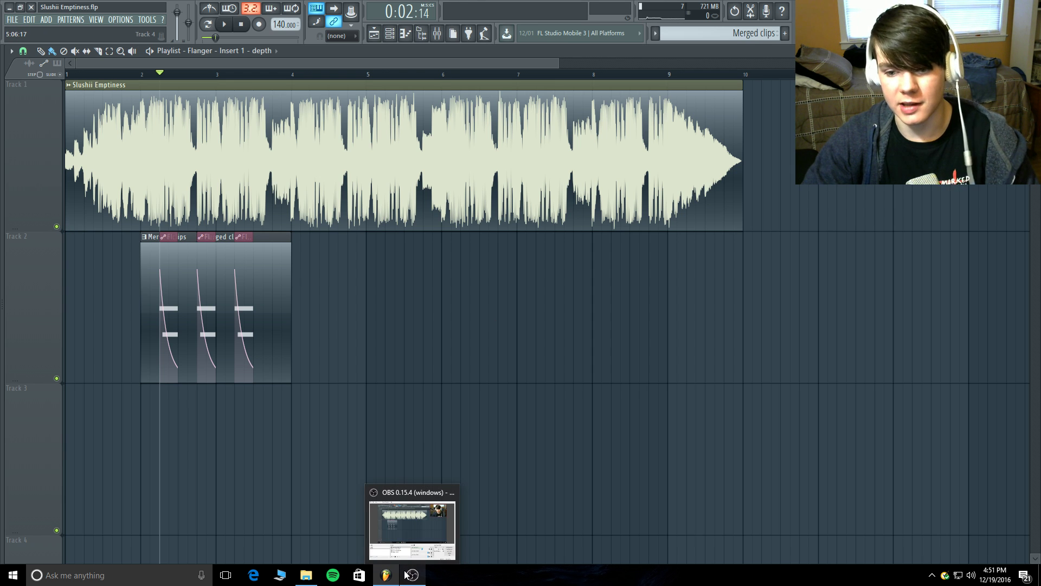
click(406, 574)
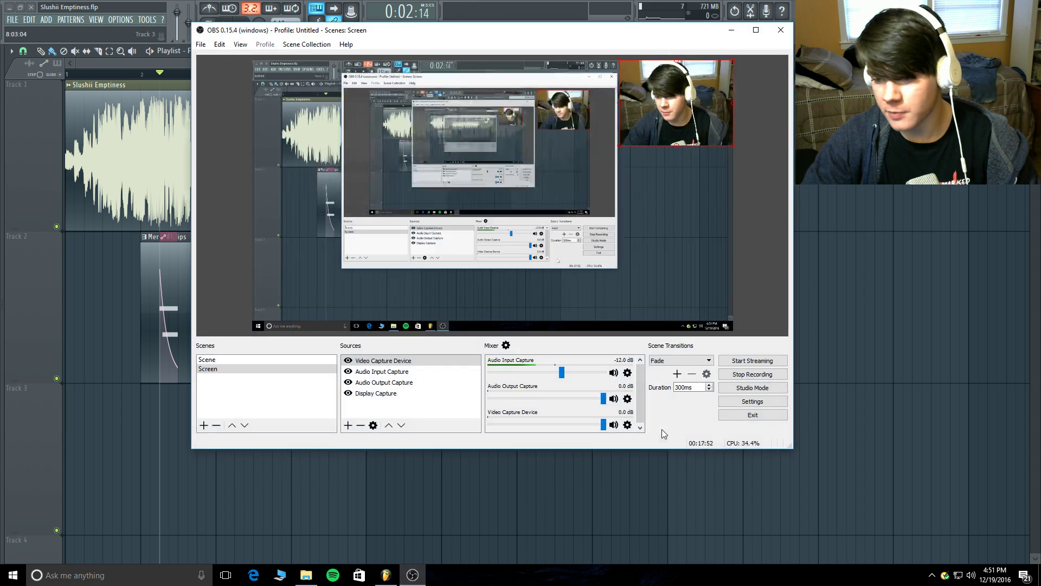